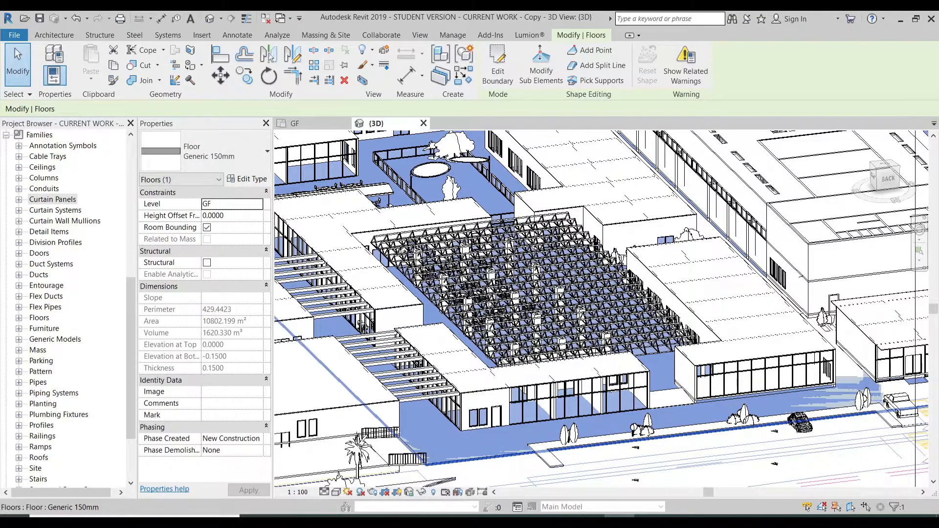
- Deselect the floor, adjust the angle of the 3D view and turn on its Crop View
{"action": "left_click", "coordinate": [497, 440]}
{"action": "middle_click", "coordinate": [500, 456], "text": "shift"}
{"action": "left_click_drag", "start_coordinate": [500, 456], "coordinate": [548, 456]}
{"action": "left_click", "coordinate": [568, 472]}
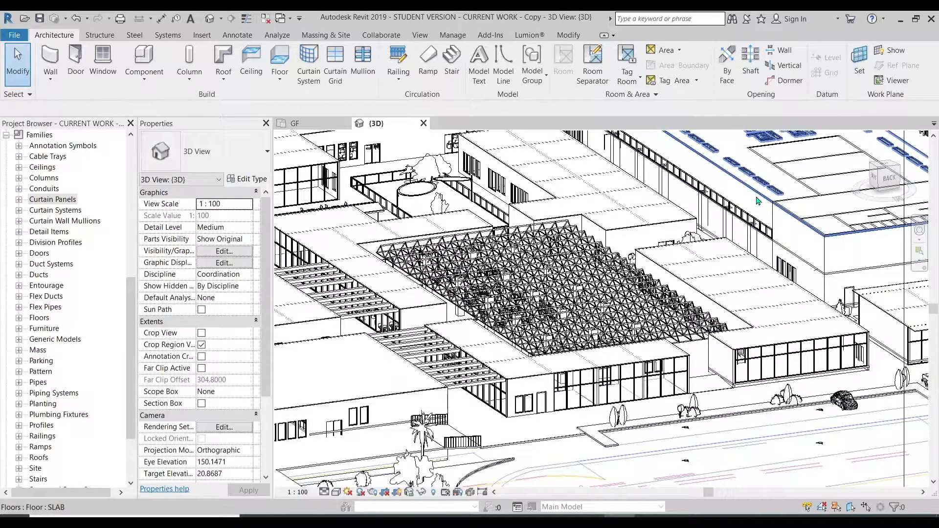
{"action": "scroll", "coordinate": [735, 201], "scroll_direction": "down", "scroll_amount": 1}
{"action": "left_click", "coordinate": [385, 494]}
{"action": "scroll", "coordinate": [693, 346], "scroll_direction": "down", "scroll_amount": 3}
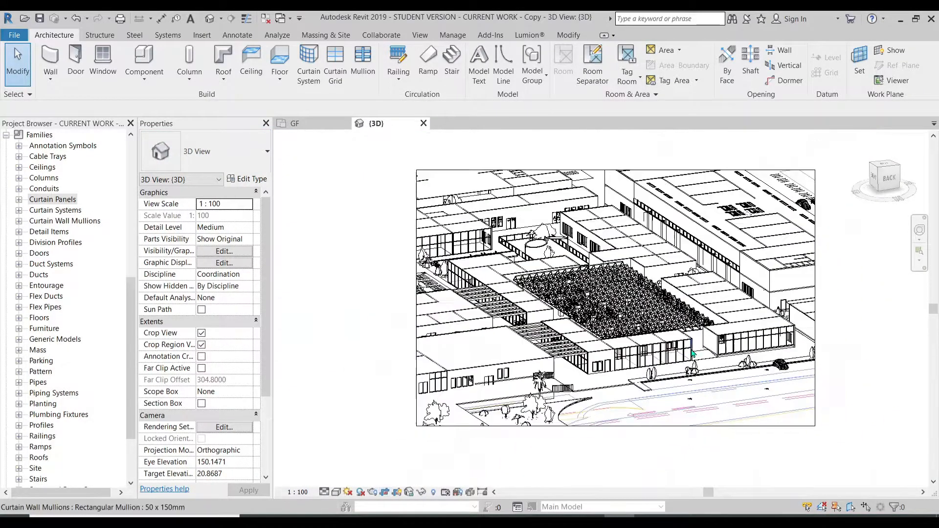
- Tighten the crop region around the building by moving its upper, left and lower edges inward
{"action": "left_click", "coordinate": [628, 172]}
{"action": "left_click_drag", "start_coordinate": [605, 173], "coordinate": [605, 182]}
{"action": "left_click", "coordinate": [828, 309]}
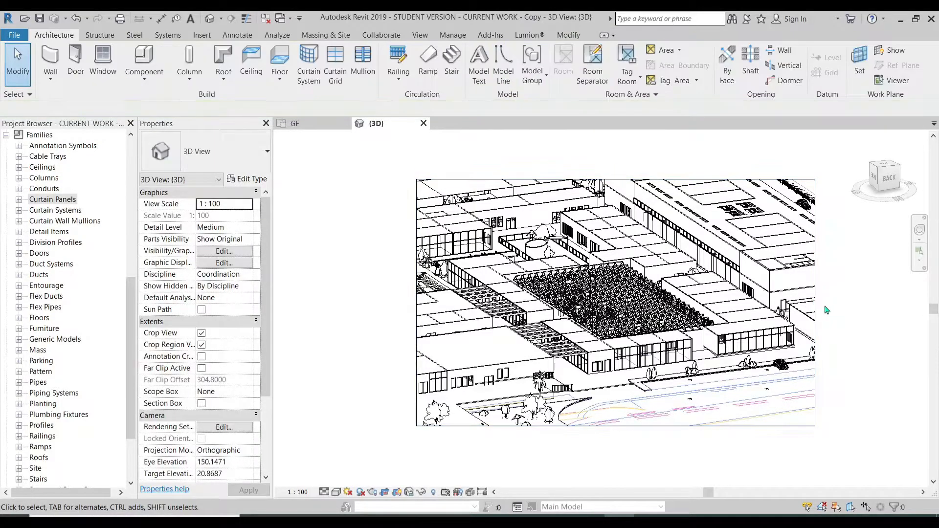
{"action": "left_click", "coordinate": [417, 307]}
{"action": "left_click_drag", "start_coordinate": [415, 302], "coordinate": [436, 303]}
{"action": "left_click_drag", "start_coordinate": [626, 427], "coordinate": [626, 390]}
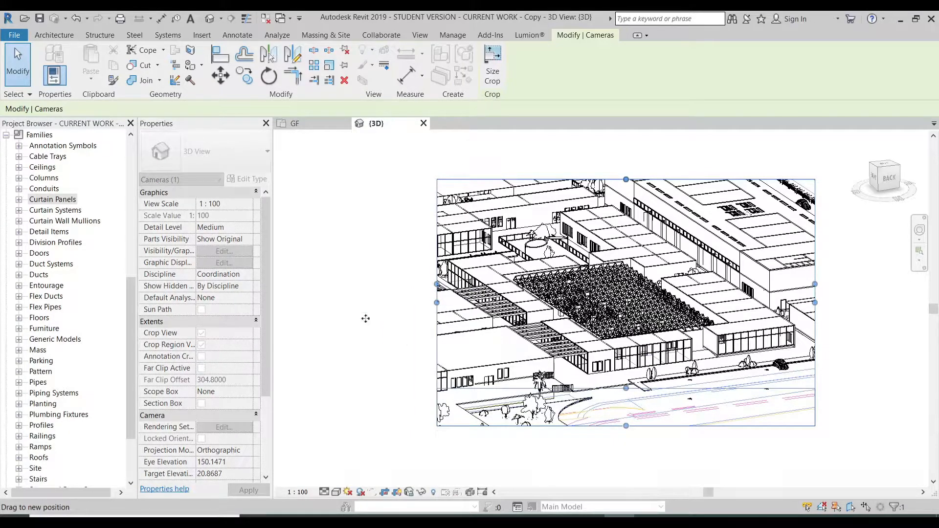
{"action": "left_click", "coordinate": [365, 318]}
- Print the visible portion of the current window with Microsoft Print to PDF
{"action": "left_click", "coordinate": [14, 34]}
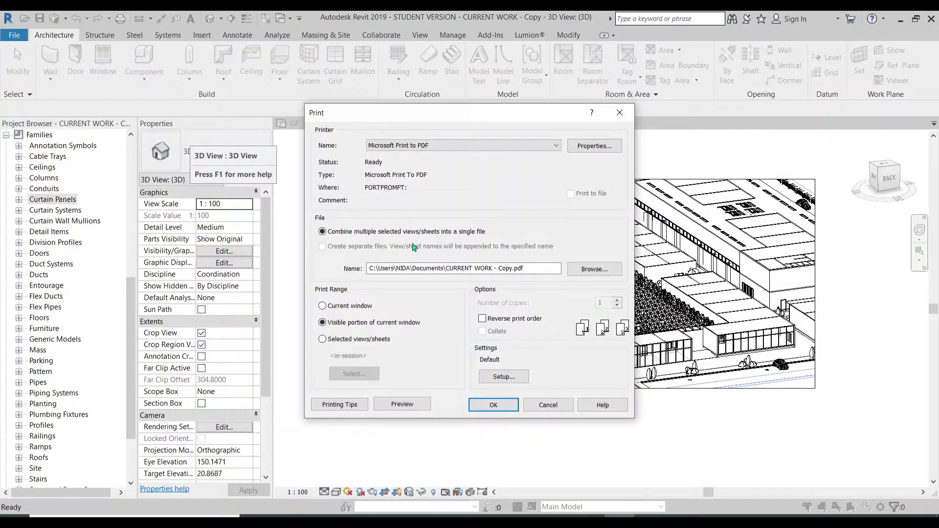
{"action": "left_click", "coordinate": [479, 408]}
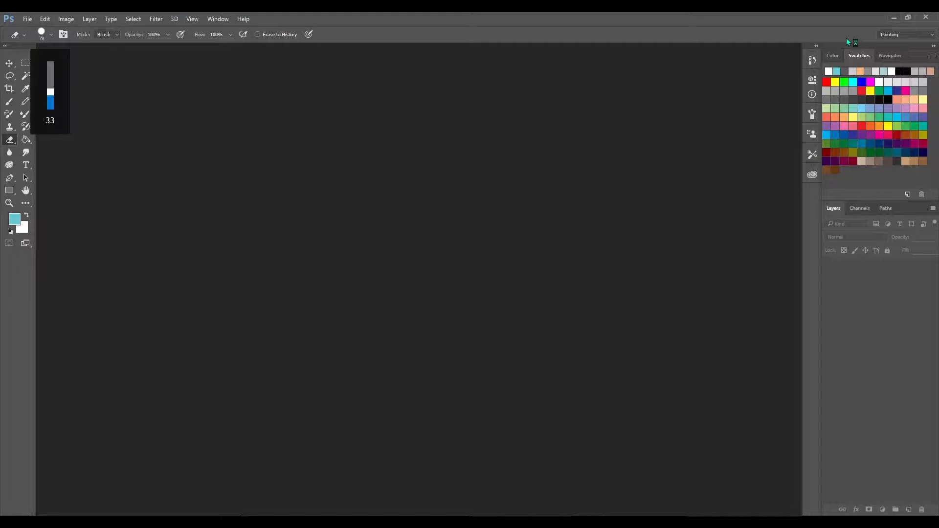
- Switch to Photoshop and create an International Paper A4 document, 210 × 297 mm at 300 pixels/inch in RGB
{"action": "left_click", "coordinate": [27, 20]}
{"action": "left_click", "coordinate": [38, 30]}
{"action": "left_click", "coordinate": [639, 132]}
{"action": "left_click", "coordinate": [614, 183]}
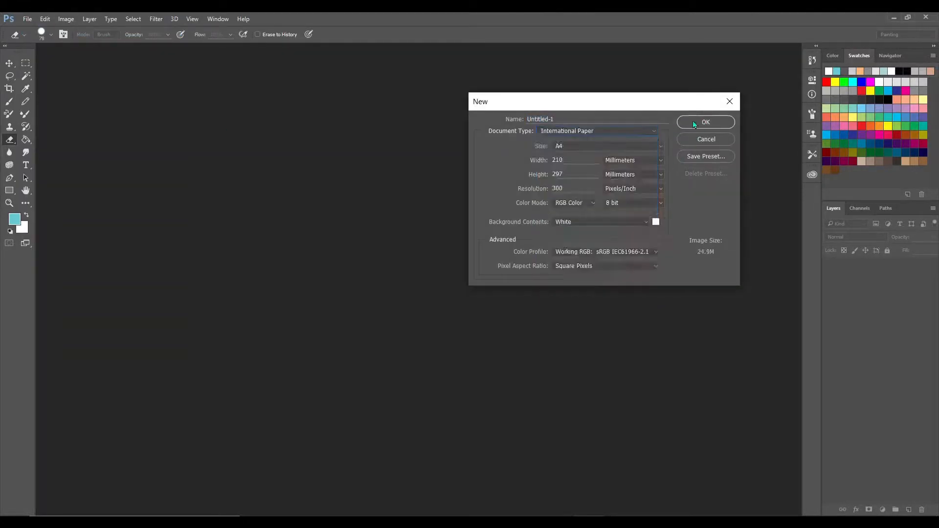
{"action": "left_click", "coordinate": [694, 125]}
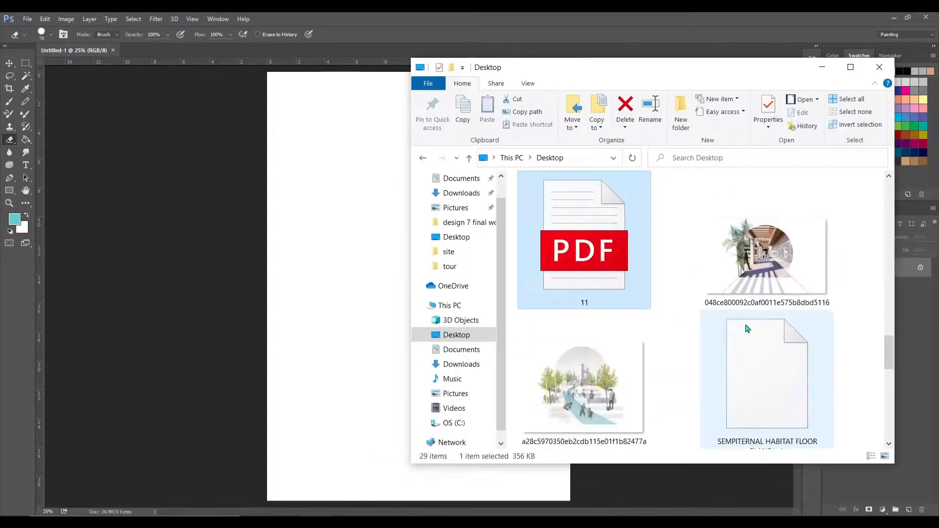
- Place page 1 of the PDF file 11 into the document as a smart object
{"action": "left_click_drag", "start_coordinate": [570, 252], "coordinate": [614, 343]}
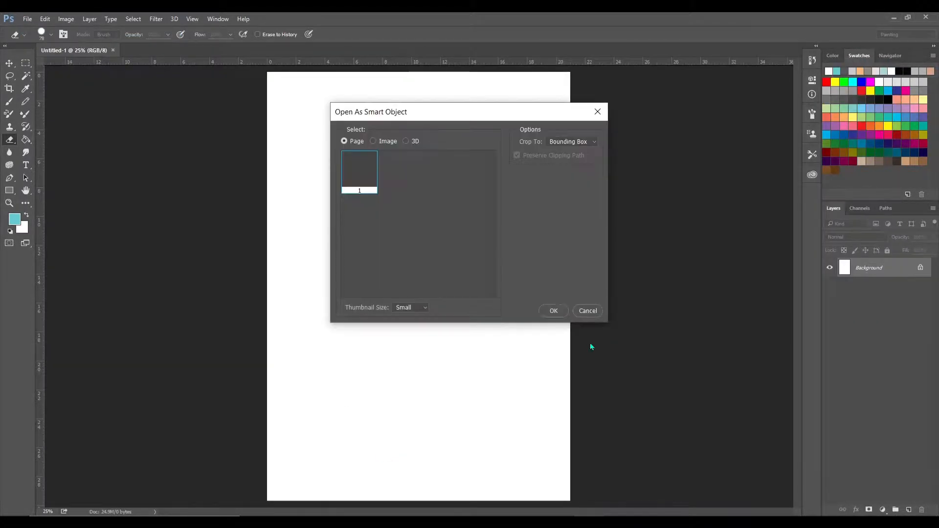
{"action": "left_click", "coordinate": [554, 311]}
{"action": "key", "text": "Return"}
- Crop the canvas on all four sides to the borders of the line drawing
{"action": "key", "text": "c"}
{"action": "mouse_move", "coordinate": [417, 73]}
{"action": "left_mouse_down"}
{"action": "mouse_move", "coordinate": [405, 213]}
{"action": "mouse_move", "coordinate": [413, 148]}
{"action": "left_mouse_up"}
{"action": "left_click_drag", "start_coordinate": [418, 425], "coordinate": [417, 351]}
{"action": "left_click_drag", "start_coordinate": [570, 287], "coordinate": [551, 287]}
{"action": "left_click_drag", "start_coordinate": [287, 286], "coordinate": [303, 286]}
{"action": "left_click", "coordinate": [449, 34]}
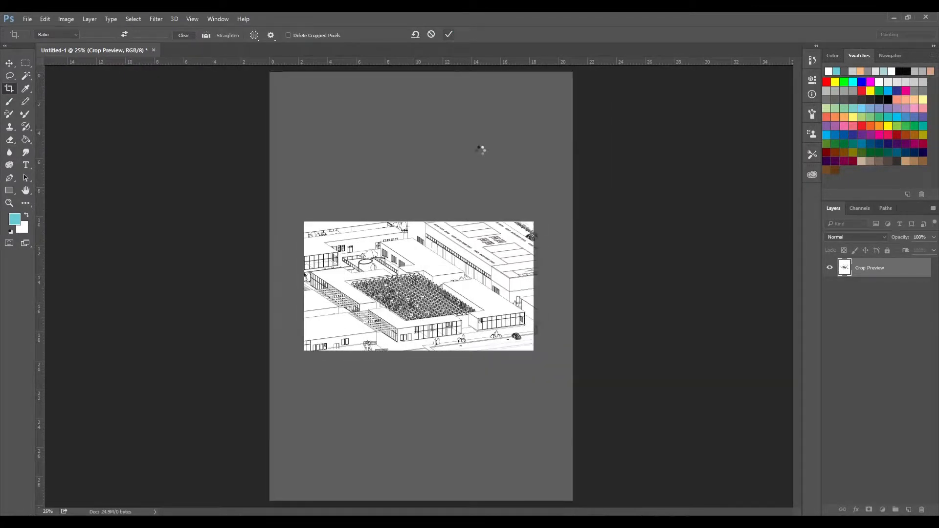
{"action": "scroll", "coordinate": [484, 152], "scroll_direction": "up", "scroll_amount": 3}
{"action": "left_click", "coordinate": [9, 191]}
{"action": "left_click", "coordinate": [49, 239]}
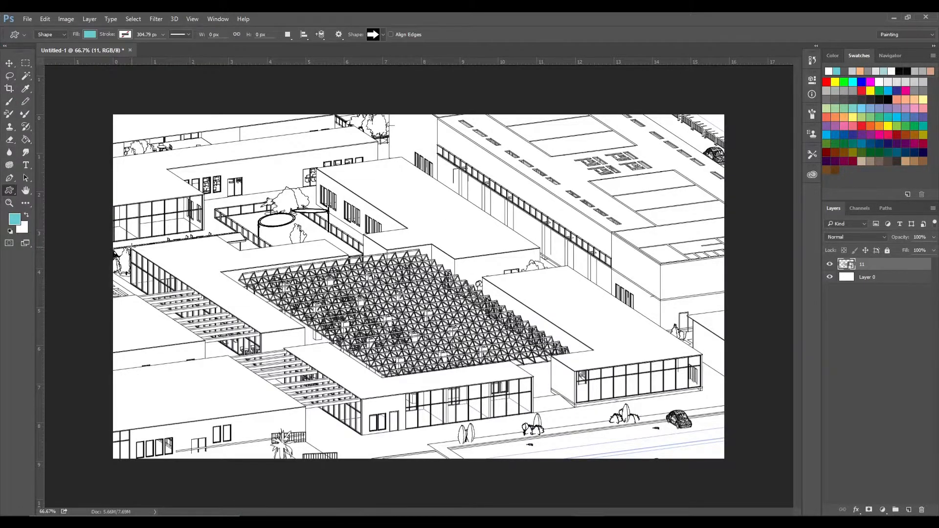
{"action": "scroll", "coordinate": [132, 244], "scroll_direction": "up", "scroll_amount": 2}
{"action": "left_click_drag", "start_coordinate": [96, 268], "coordinate": [194, 369]}
{"action": "key", "text": "ctrl+z"}
- Select the overall roof outline of the central building block with the Polygonal Lasso tool
{"action": "left_click", "coordinate": [10, 76]}
{"action": "left_click", "coordinate": [61, 86]}
{"action": "left_click", "coordinate": [99, 270]}
{"action": "scroll", "coordinate": [631, 169], "scroll_direction": "down", "scroll_amount": 1}
{"action": "left_click", "coordinate": [675, 144]}
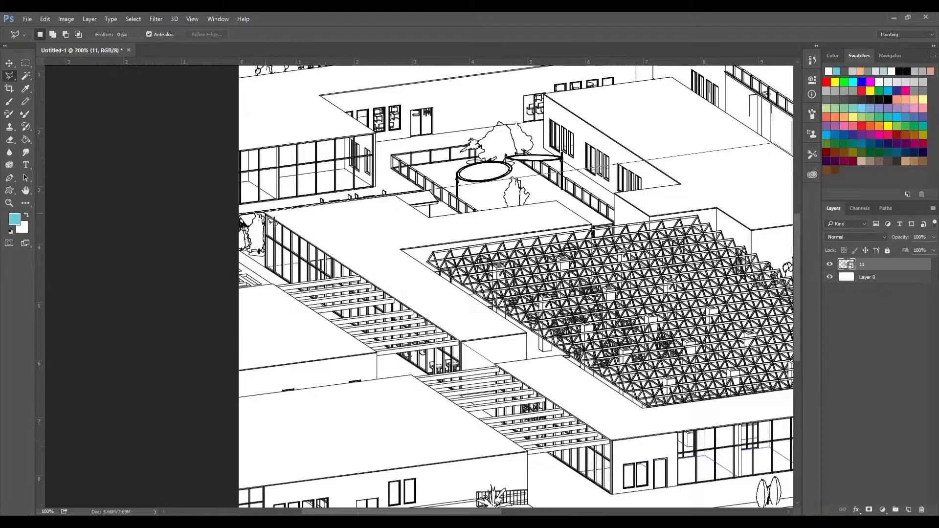
- Create a new layer, fill the roof selection with light teal and deselect it
{"action": "left_click", "coordinate": [86, 18]}
{"action": "mouse_move", "coordinate": [98, 32]}
{"action": "left_click", "coordinate": [245, 32]}
{"action": "key", "text": "Return"}
{"action": "left_click", "coordinate": [26, 139]}
{"action": "left_click", "coordinate": [552, 267]}
{"action": "key", "text": "ctrl+d"}
{"action": "scroll", "coordinate": [553, 267], "scroll_direction": "down", "scroll_amount": 1}
- Set a darker shade of the roof's teal as the second colour for shading the sides
{"action": "left_click", "coordinate": [10, 76]}
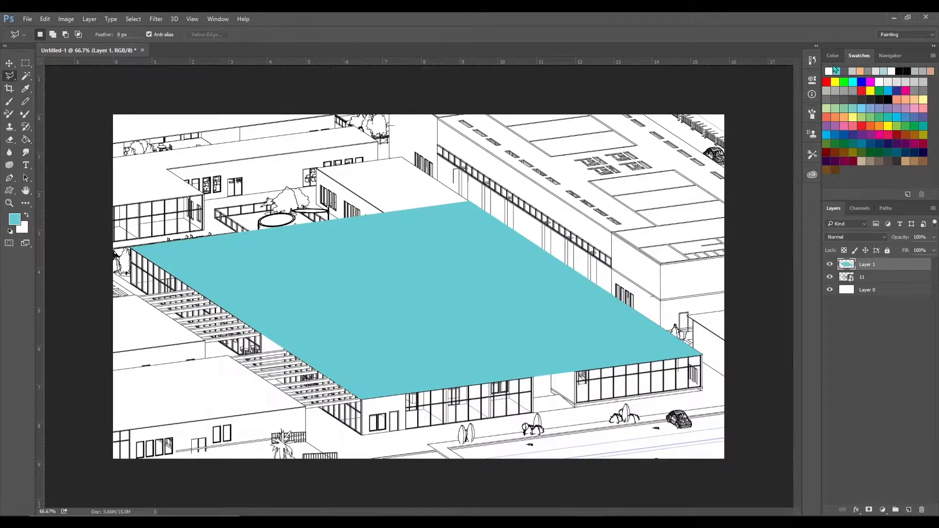
{"action": "left_click", "coordinate": [832, 56]}
{"action": "left_click", "coordinate": [858, 56]}
{"action": "left_click", "coordinate": [836, 71]}
{"action": "left_click", "coordinate": [833, 56]}
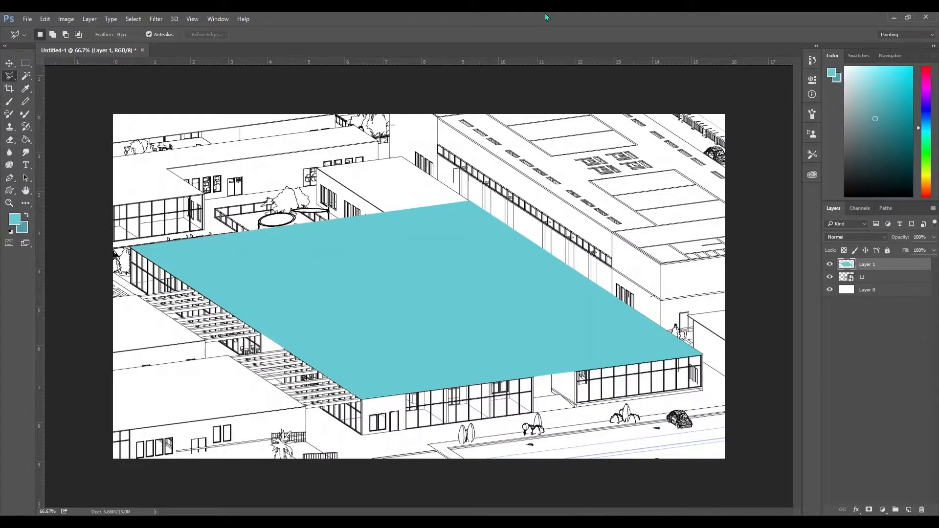
- Outline the building block's front face below the teal roof with the Polygonal Lasso tool
{"action": "key", "text": "ctrl+plus"}
{"action": "key", "text": "ctrl+plus"}
{"action": "scroll", "coordinate": [462, 339], "scroll_direction": "down", "scroll_amount": 8}
{"action": "left_click", "coordinate": [246, 326]}
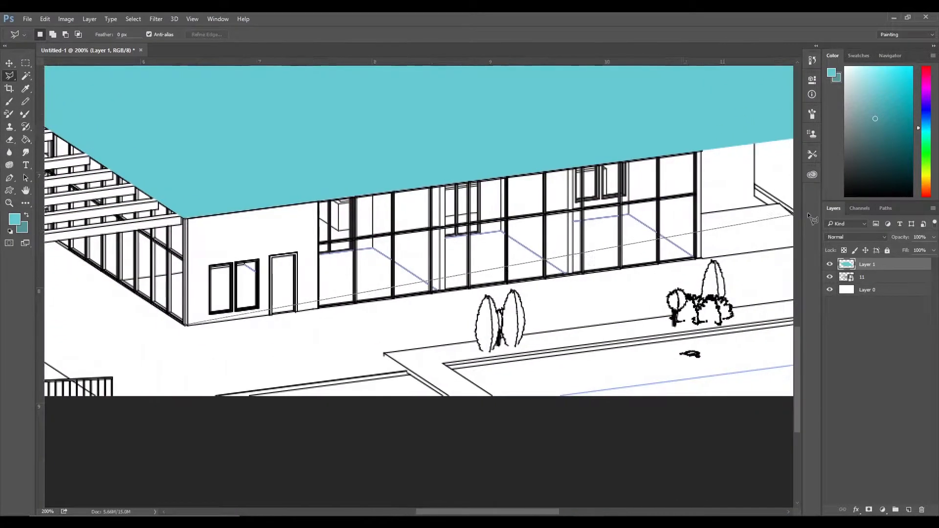
{"action": "left_click", "coordinate": [720, 192]}
{"action": "left_click", "coordinate": [724, 88]}
{"action": "left_click", "coordinate": [145, 218]}
{"action": "left_click", "coordinate": [146, 325]}
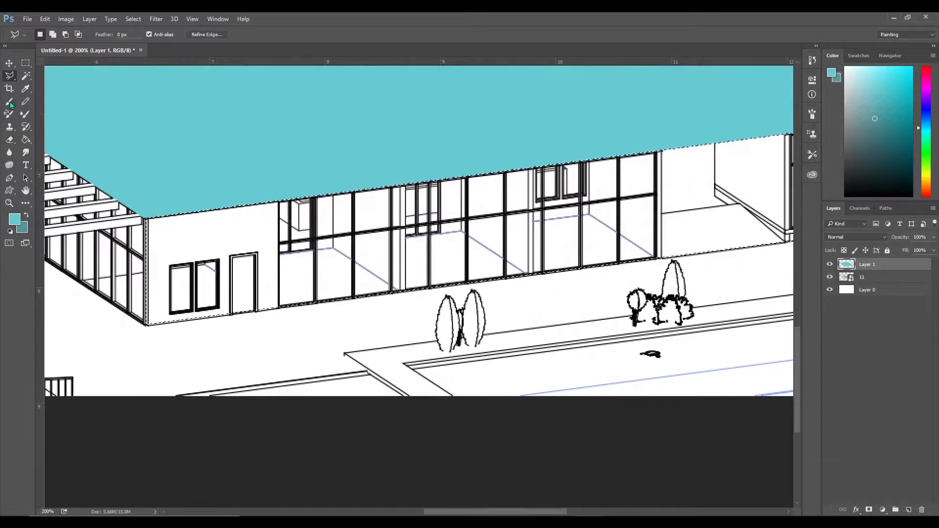
- Fill the selected front face with the medium teal and deselect it
{"action": "left_click", "coordinate": [26, 139]}
{"action": "left_click", "coordinate": [233, 277]}
{"action": "key", "text": "ctrl+d"}
{"action": "left_click_drag", "start_coordinate": [507, 511], "coordinate": [456, 511]}
{"action": "key", "text": "ctrl+minus"}
{"action": "key", "text": "ctrl+minus"}
- Select the block's left side face and fill it with the darkest teal
{"action": "left_click", "coordinate": [9, 78]}
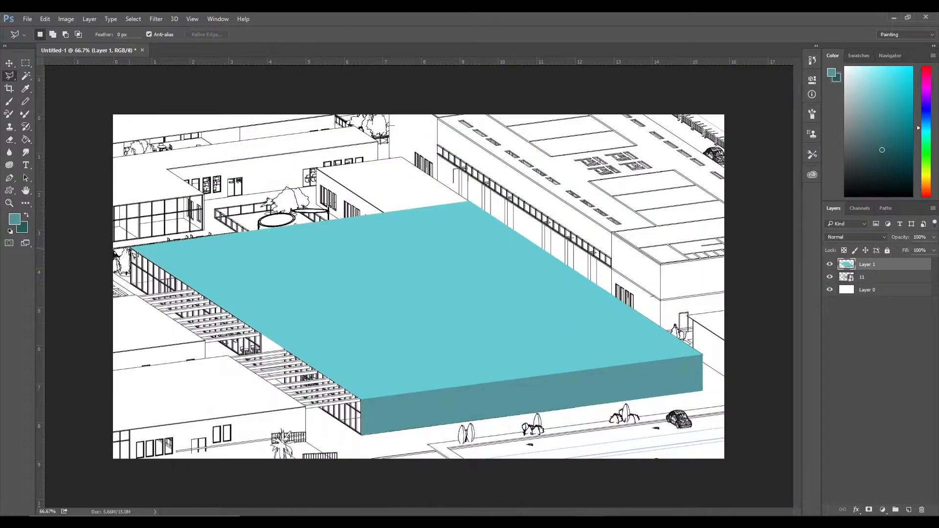
{"action": "left_click", "coordinate": [130, 248]}
{"action": "key", "text": "g"}
{"action": "left_click", "coordinate": [214, 323]}
{"action": "key", "text": "x"}
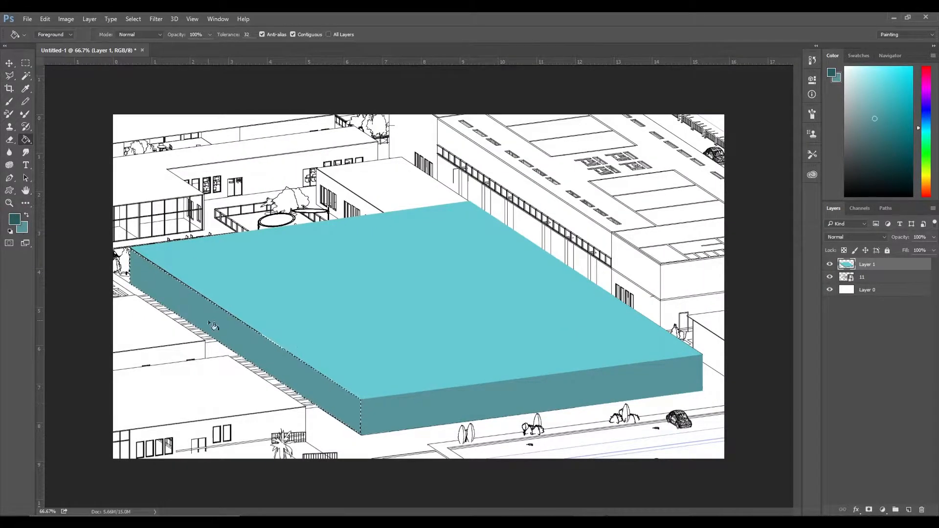
{"action": "left_click", "coordinate": [214, 324]}
{"action": "key", "text": "ctrl+d"}
- Inspect the finished teal block against the drawing and rename its layer to "base"
{"action": "key", "text": "v"}
{"action": "key", "text": "ctrl+plus"}
{"action": "key", "text": "ctrl+plus"}
{"action": "scroll", "coordinate": [348, 377], "scroll_direction": "down", "scroll_amount": 8}
{"action": "key", "text": "ctrl+minus"}
{"action": "key", "text": "ctrl+minus"}
{"action": "key", "text": "ctrl+minus"}
{"action": "key", "text": "ctrl+minus"}
{"action": "left_click", "coordinate": [829, 277]}
{"action": "left_click", "coordinate": [829, 277]}
{"action": "double_click", "coordinate": [867, 264]}
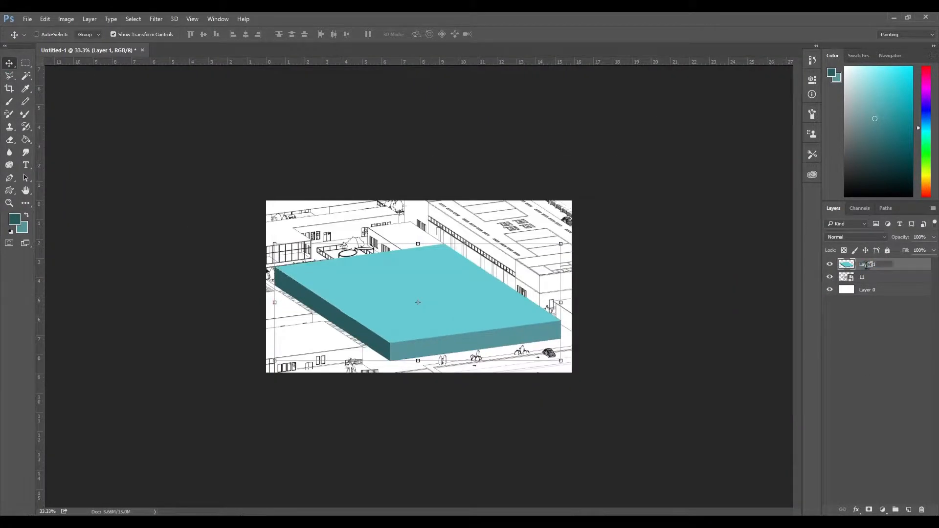
{"action": "left_click", "coordinate": [870, 359]}
- Hide the base layer to expose the line drawing underneath
{"action": "left_click", "coordinate": [829, 264]}
{"action": "left_click", "coordinate": [829, 264]}
{"action": "left_click", "coordinate": [830, 264]}
{"action": "left_click", "coordinate": [829, 264]}
{"action": "left_click", "coordinate": [830, 265]}
{"action": "key", "text": "ctrl+plus"}
{"action": "key", "text": "ctrl+plus"}
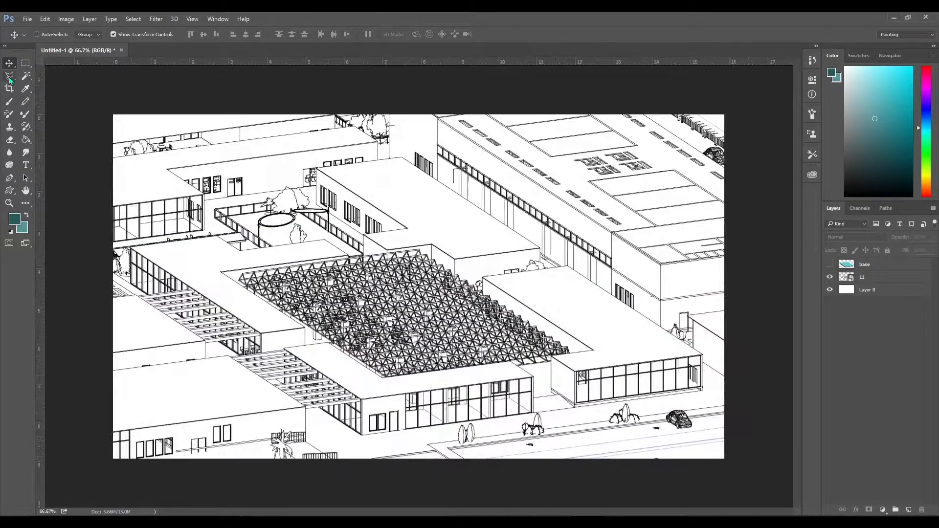
- Trace the roof of the wing left of and behind the space frame with the Polygonal Lasso tool
{"action": "left_click", "coordinate": [10, 77]}
{"action": "left_click", "coordinate": [177, 247]}
{"action": "key", "text": "ctrl+plus"}
{"action": "key", "text": "ctrl+plus"}
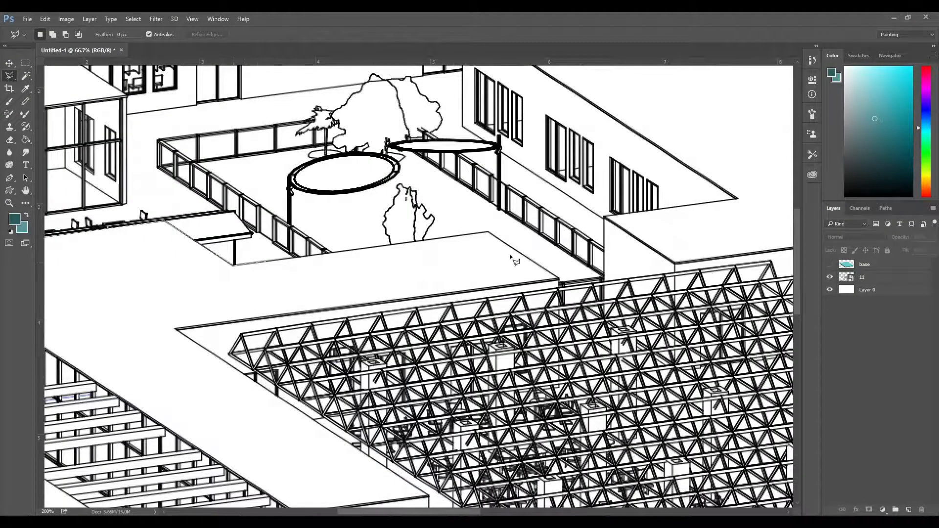
{"action": "scroll", "coordinate": [435, 431], "scroll_direction": "down", "scroll_amount": 3}
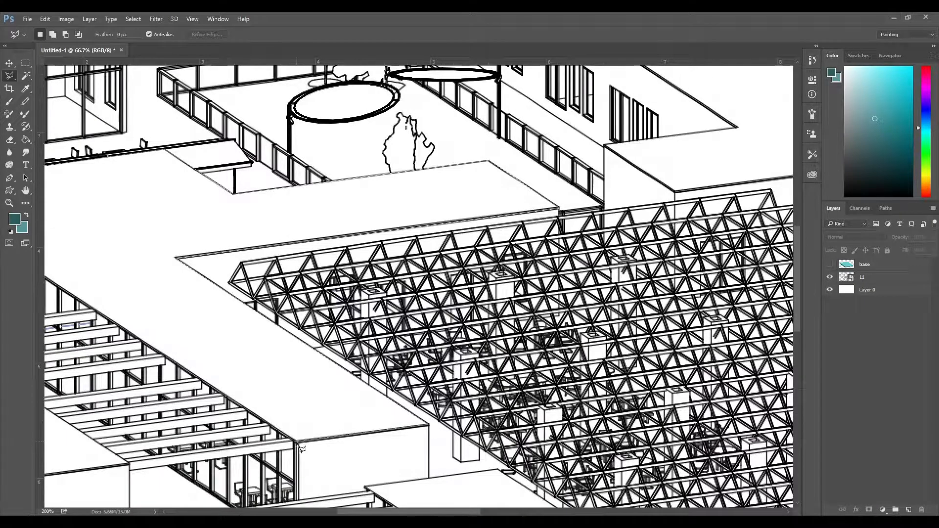
{"action": "left_click", "coordinate": [298, 442]}
{"action": "scroll", "coordinate": [297, 442], "scroll_direction": "left", "scroll_amount": 10}
{"action": "left_click", "coordinate": [136, 186]}
- Create a new layer named "n" and fill the traced wing roof with dark teal
{"action": "scroll", "coordinate": [313, 273], "scroll_direction": "down", "scroll_amount": 5}
{"action": "left_click", "coordinate": [25, 139]}
{"action": "left_click", "coordinate": [90, 19]}
{"action": "mouse_move", "coordinate": [101, 31]}
{"action": "left_click", "coordinate": [266, 32]}
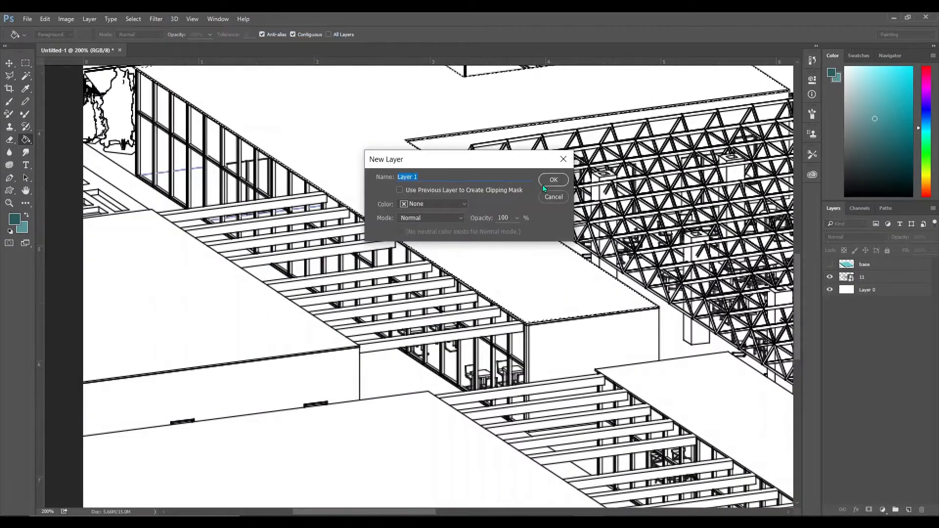
{"action": "type", "text": "n"}
{"action": "left_click", "coordinate": [553, 180]}
{"action": "left_click", "coordinate": [489, 249]}
{"action": "key", "text": "ctrl+d"}
- Draw two 1 px guide lines, one along the end wall's base and one vertical from the dark roof's front corner
{"action": "scroll", "coordinate": [489, 249], "scroll_direction": "down", "scroll_amount": 4}
{"action": "scroll", "coordinate": [325, 273], "scroll_direction": "right", "scroll_amount": 12}
{"action": "scroll", "coordinate": [324, 272], "scroll_direction": "up", "scroll_amount": 3}
{"action": "left_click", "coordinate": [10, 75]}
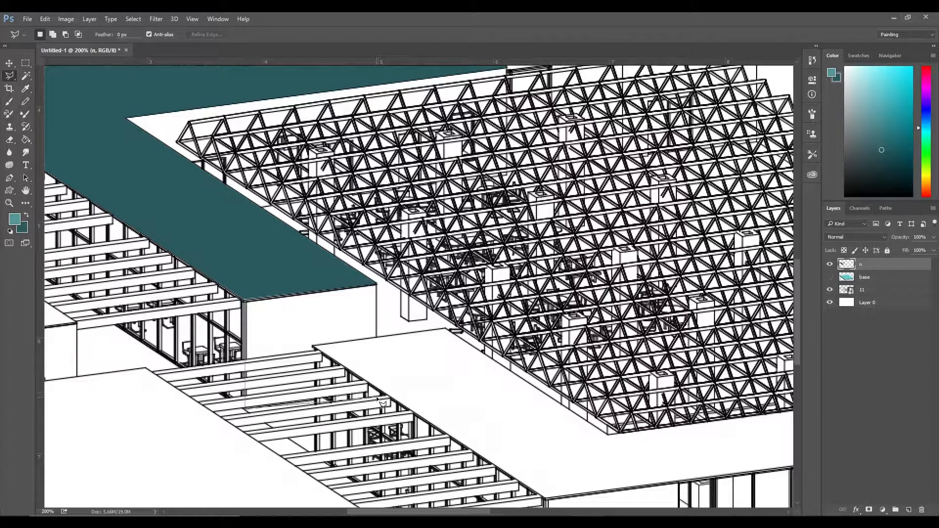
{"action": "scroll", "coordinate": [383, 404], "scroll_direction": "left", "scroll_amount": 2}
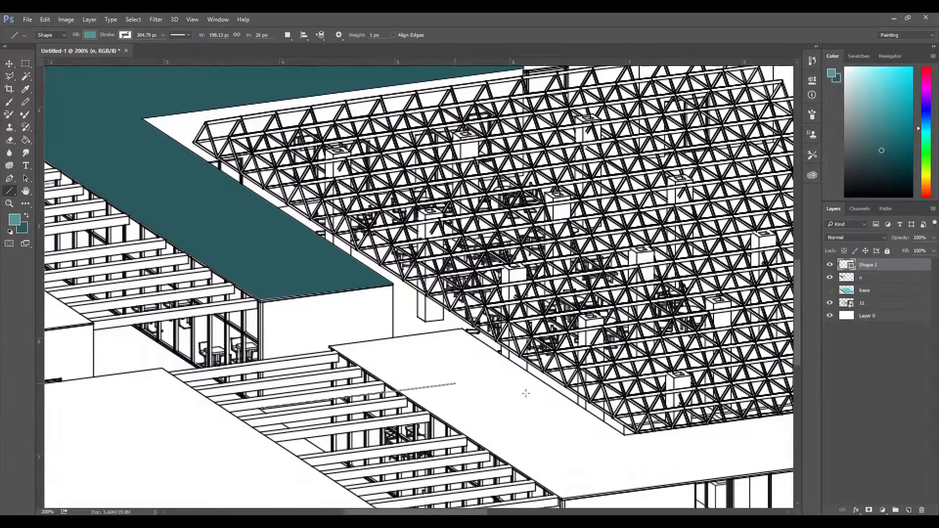
{"action": "left_click_drag", "start_coordinate": [392, 283], "coordinate": [393, 442]}
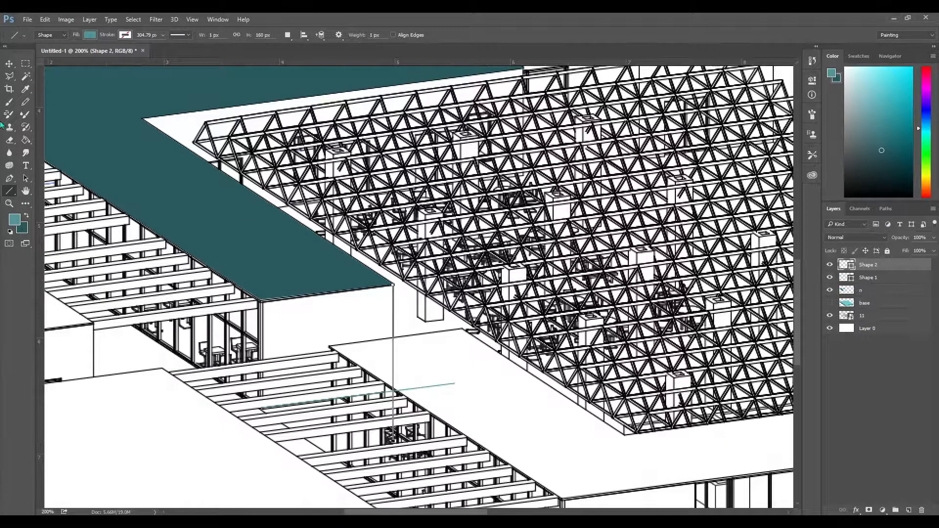
- Shorten the base guide line on the Shape 1 layer and nudge it to meet the vertical line
{"action": "key", "text": "v"}
{"action": "left_click", "coordinate": [455, 385], "text": "ctrl"}
{"action": "key", "text": "ctrl+t"}
{"action": "left_click_drag", "start_coordinate": [454, 385], "coordinate": [404, 385]}
{"action": "scroll", "coordinate": [404, 385], "scroll_direction": "down", "scroll_amount": 5}
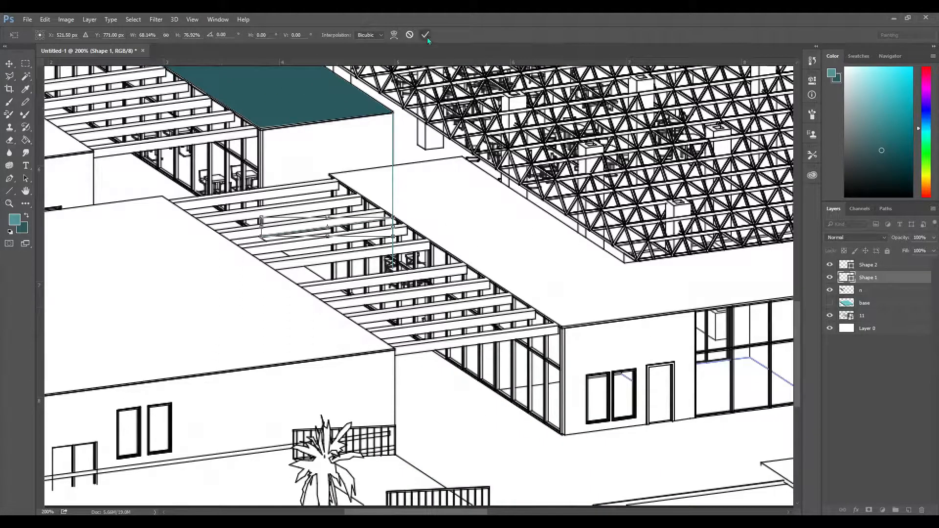
{"action": "key", "text": "Return"}
{"action": "mouse_move", "coordinate": [352, 226]}
{"action": "left_mouse_down"}
{"action": "mouse_move", "coordinate": [656, 425]}
{"action": "mouse_move", "coordinate": [351, 227]}
{"action": "left_mouse_up"}
{"action": "scroll", "coordinate": [181, 159], "scroll_direction": "up", "scroll_amount": 2}
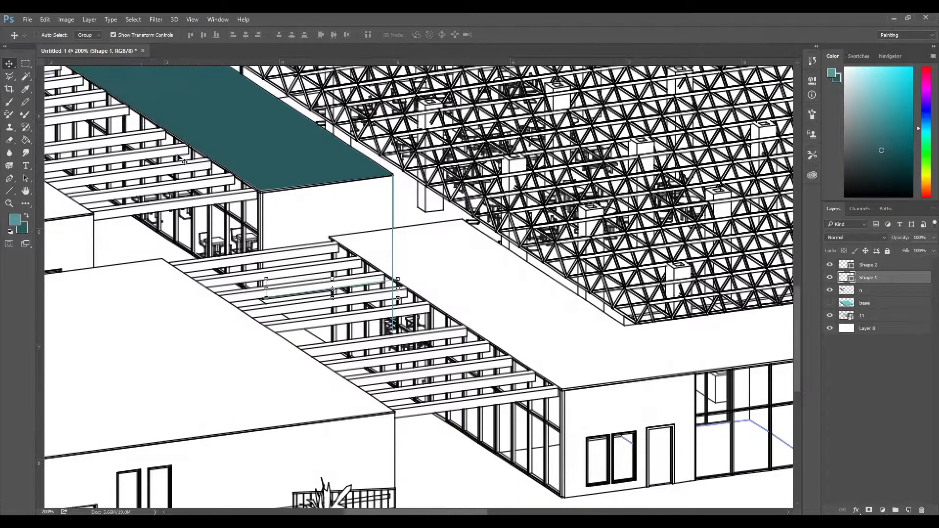
- Select the wing's end wall between the guide lines and fill it with medium teal on the rasterized Shape 1 layer
{"action": "left_click", "coordinate": [9, 76]}
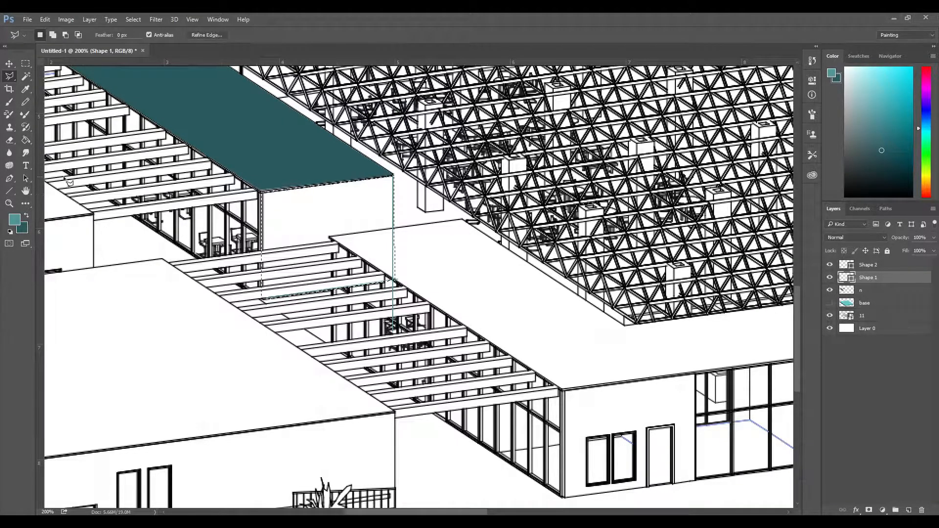
{"action": "left_click", "coordinate": [26, 140]}
{"action": "left_click", "coordinate": [320, 235]}
{"action": "left_click", "coordinate": [447, 207]}
{"action": "left_click", "coordinate": [389, 225]}
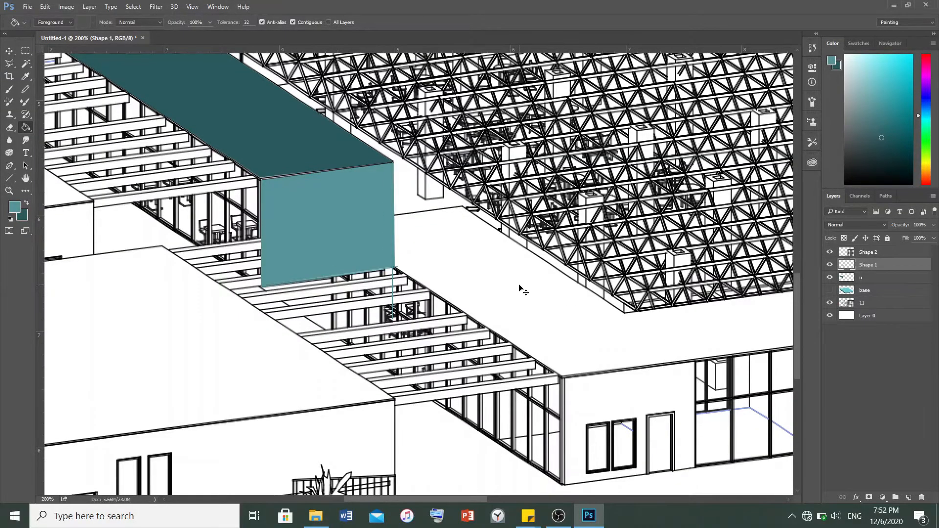
{"action": "key", "text": "ctrl+minus"}
{"action": "key", "text": "ctrl+minus"}
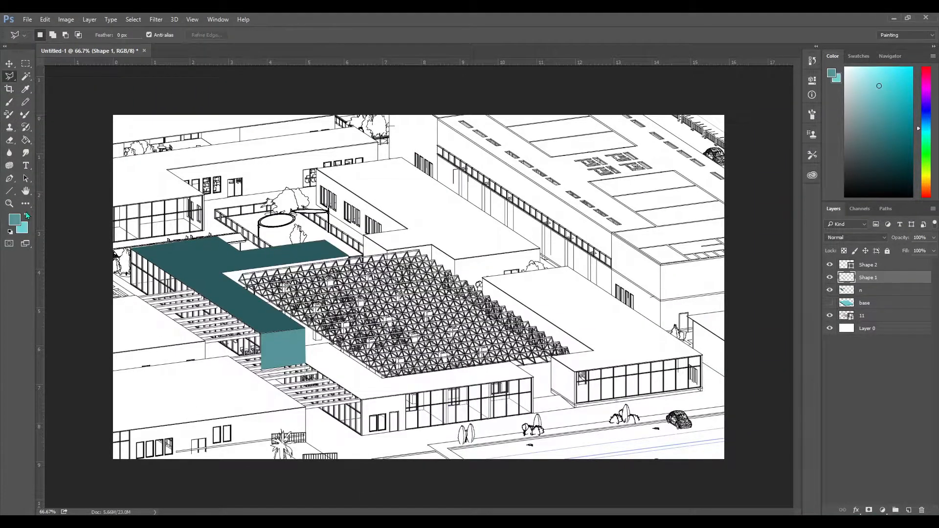
- Select the wing's long left side wall with the Polygonal Lasso tool and fill it with light teal
{"action": "key", "text": "ctrl+plus"}
{"action": "key", "text": "ctrl+plus"}
{"action": "left_click_drag", "start_coordinate": [421, 511], "coordinate": [300, 511]}
{"action": "scroll", "coordinate": [310, 417], "scroll_direction": "down", "scroll_amount": 3}
{"action": "left_click", "coordinate": [585, 502]}
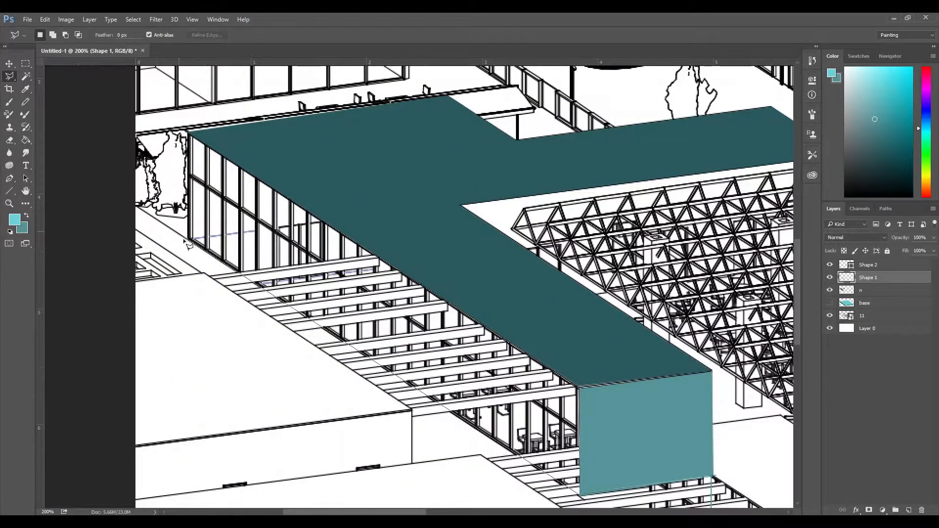
{"action": "double_click", "coordinate": [579, 390]}
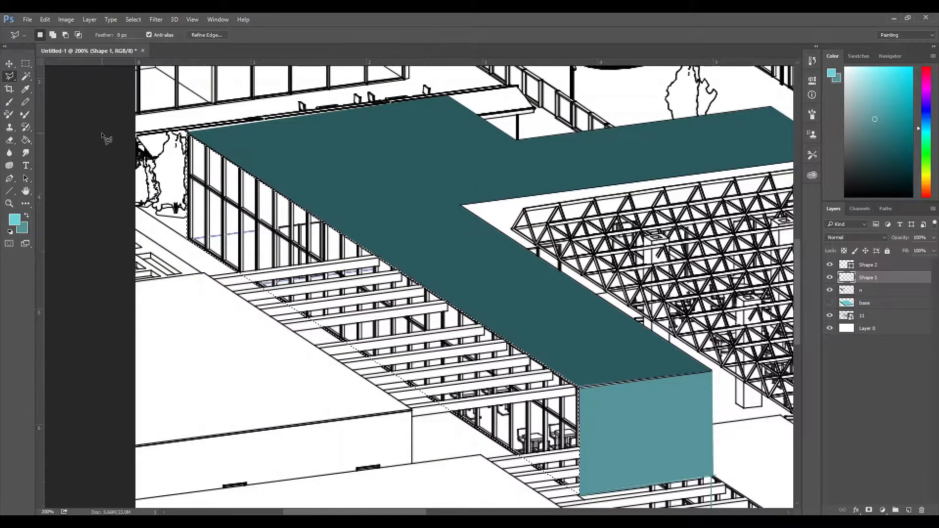
{"action": "left_click", "coordinate": [26, 140]}
{"action": "left_click", "coordinate": [235, 205]}
- Select a triangular part of the side branch's front wall below the dark roof and fill it with pale teal
{"action": "key", "text": "ctrl+minus"}
{"action": "left_click_drag", "start_coordinate": [471, 511], "coordinate": [514, 511]}
{"action": "left_click", "coordinate": [8, 191]}
{"action": "key", "text": "ctrl+plus"}
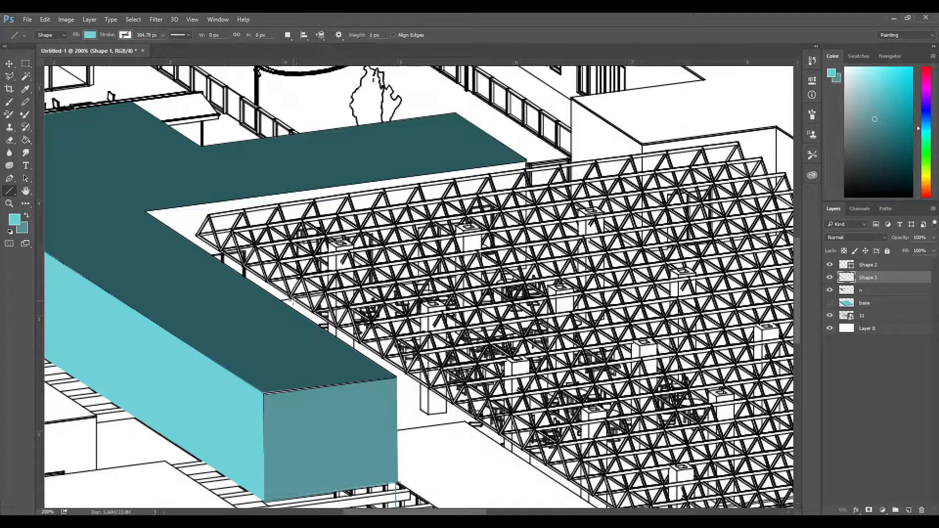
{"action": "left_click", "coordinate": [9, 76]}
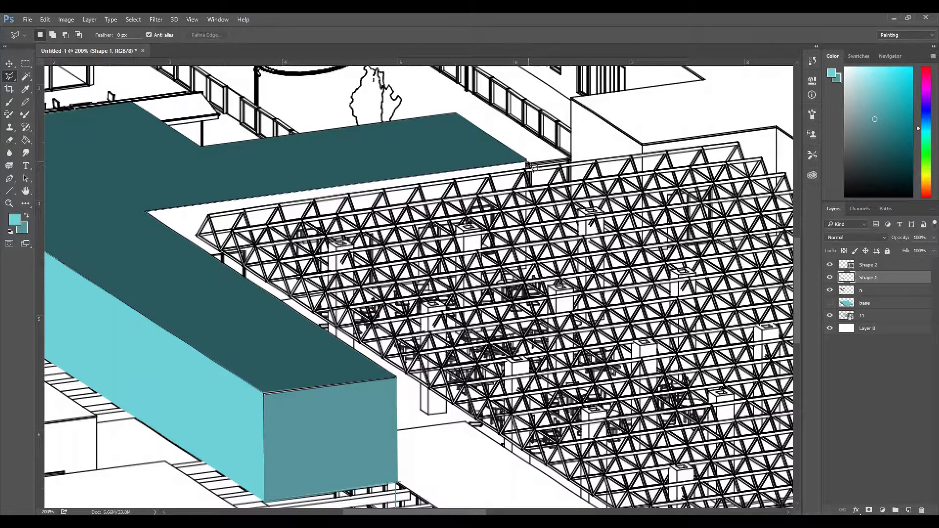
{"action": "double_click", "coordinate": [527, 269]}
{"action": "left_click", "coordinate": [861, 90]}
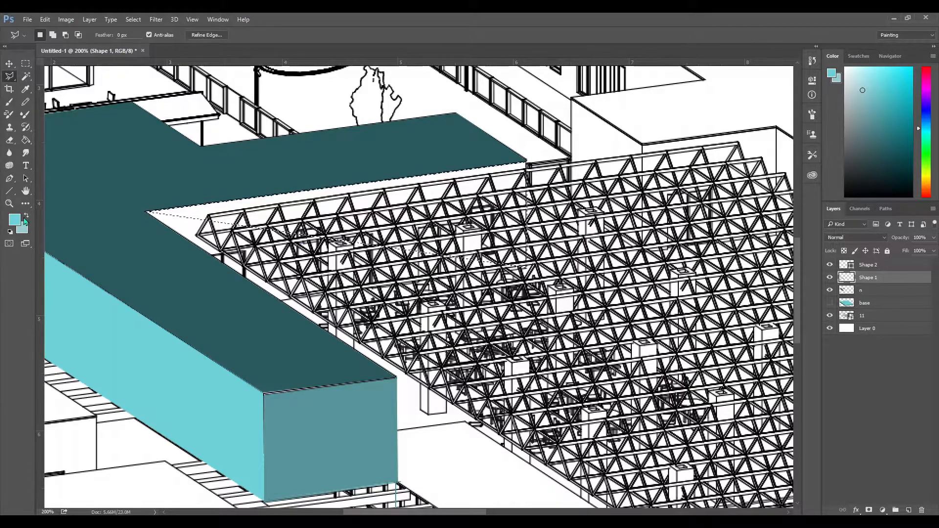
{"action": "left_click", "coordinate": [26, 215]}
{"action": "left_click", "coordinate": [25, 140]}
{"action": "left_click", "coordinate": [384, 204]}
{"action": "left_click", "coordinate": [8, 76]}
{"action": "key", "text": "ctrl+d"}
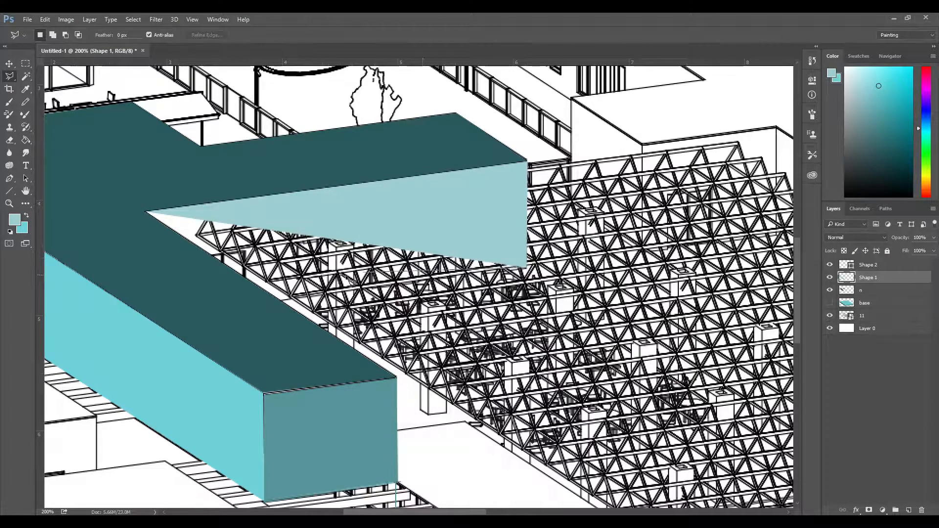
- Select the rest of the side branch's front wall with the Polygonal Lasso tool and fill it with the same pale teal
{"action": "left_click_drag", "start_coordinate": [189, 227], "coordinate": [251, 260]}
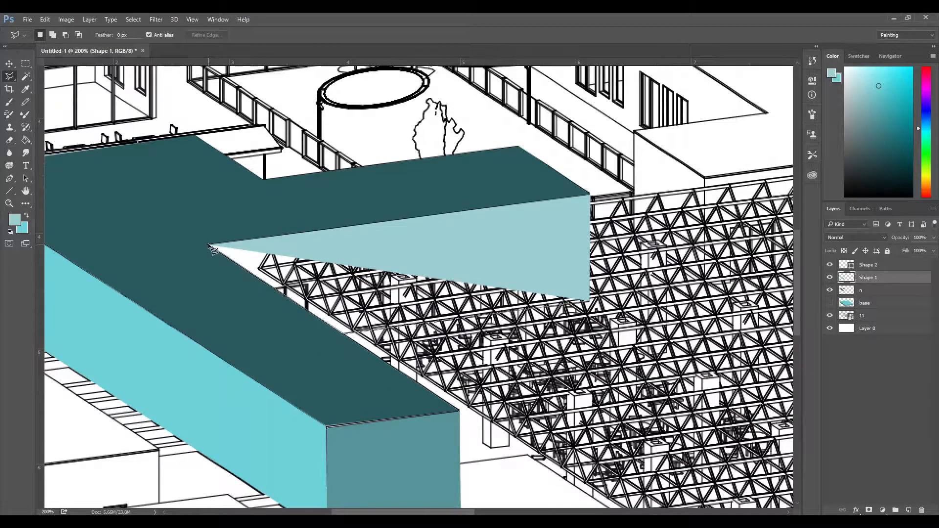
{"action": "left_click", "coordinate": [590, 301]}
{"action": "left_click", "coordinate": [25, 140]}
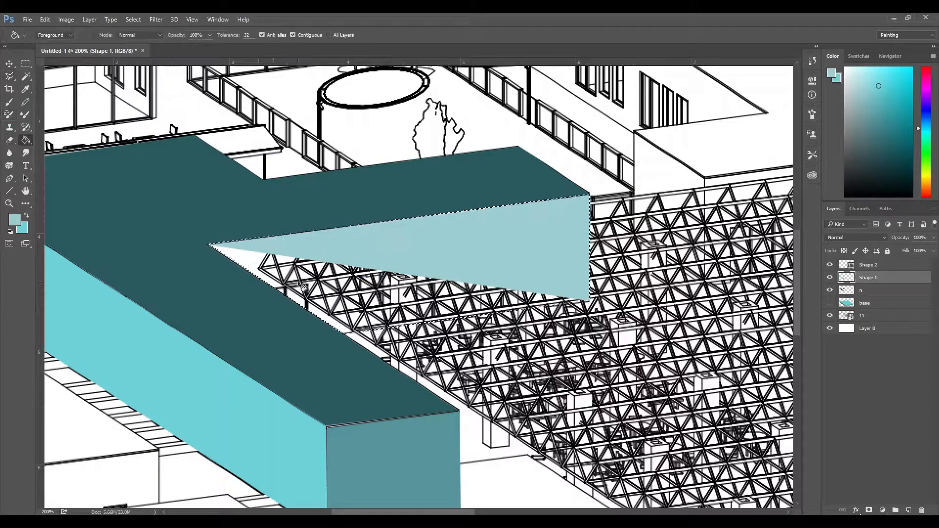
{"action": "left_click", "coordinate": [451, 299]}
{"action": "key", "text": "ctrl+d"}
{"action": "key", "text": "ctrl+minus"}
{"action": "key", "text": "ctrl+minus"}
{"action": "key", "text": "ctrl+minus"}
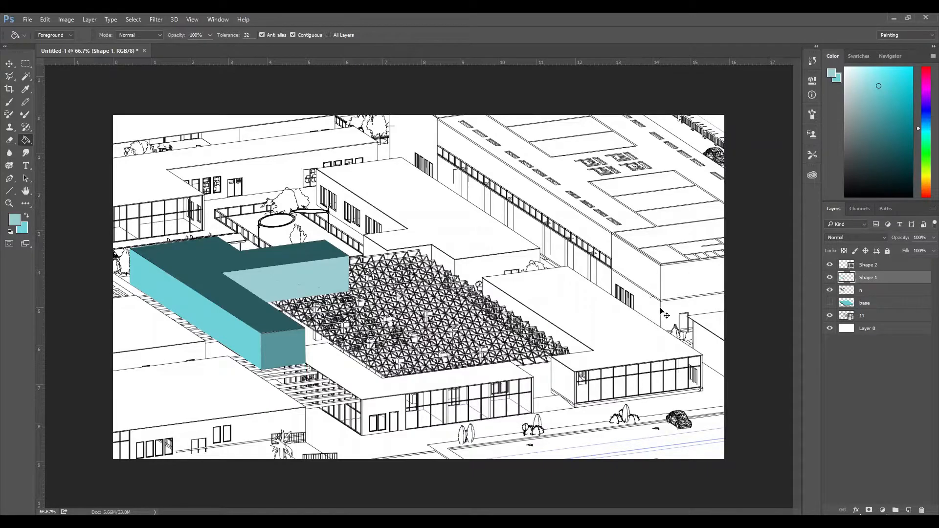
- Delete the Shape 2 guide layer and select the n and base layers
{"action": "key", "text": "ctrl+plus"}
{"action": "left_click", "coordinate": [830, 264]}
{"action": "left_click", "coordinate": [829, 264]}
{"action": "left_click", "coordinate": [875, 265]}
{"action": "key", "text": "Delete"}
{"action": "left_click", "coordinate": [853, 281]}
{"action": "left_click", "coordinate": [829, 277]}
{"action": "left_click", "coordinate": [829, 277]}
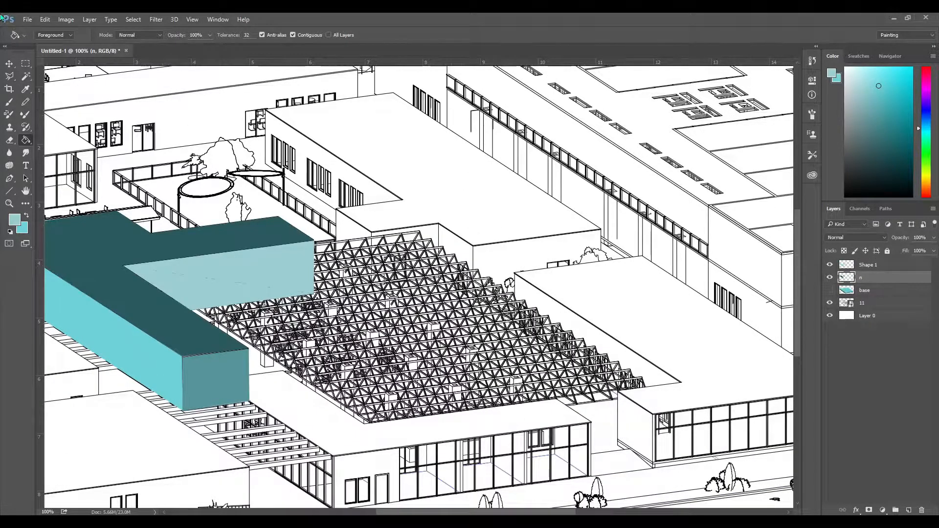
{"action": "left_click", "coordinate": [888, 291], "text": "shift"}
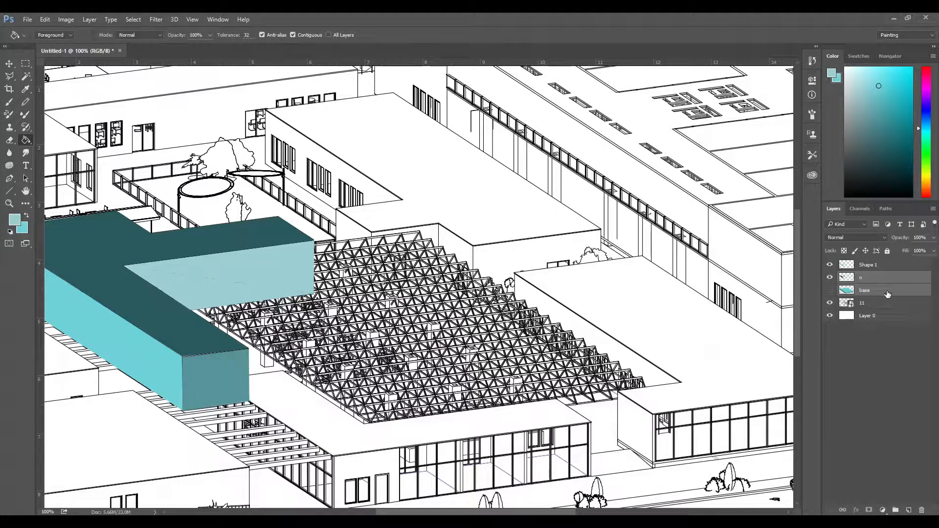
- Outline the flat roof of the block behind the truss roof with the Polygonal Lasso tool and add a new layer
{"action": "left_click_drag", "start_coordinate": [336, 212], "coordinate": [424, 244]}
{"action": "key", "text": "l"}
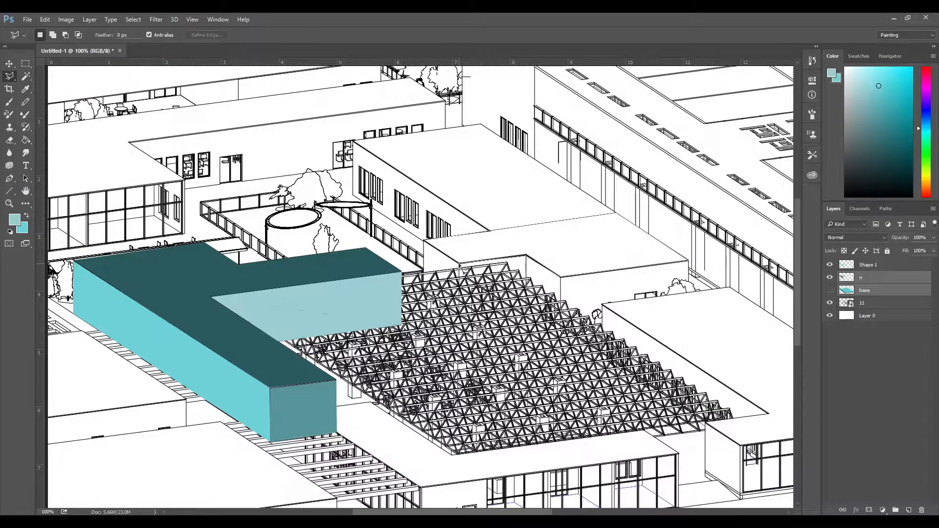
{"action": "left_click", "coordinate": [424, 241]}
{"action": "key", "text": "i"}
{"action": "left_click", "coordinate": [223, 306]}
{"action": "key", "text": "g"}
{"action": "left_click", "coordinate": [487, 240]}
{"action": "left_click", "coordinate": [481, 209]}
{"action": "left_click", "coordinate": [89, 18]}
{"action": "mouse_move", "coordinate": [98, 32]}
{"action": "left_click", "coordinate": [239, 31]}
{"action": "left_click", "coordinate": [553, 182]}
- Fill the selected roof on Layer 1 with the dark teal sampled from the first wing's roof
{"action": "left_click", "coordinate": [565, 255]}
{"action": "key", "text": "i"}
{"action": "left_click", "coordinate": [221, 300]}
{"action": "key", "text": "g"}
{"action": "left_click", "coordinate": [28, 216]}
{"action": "left_click", "coordinate": [588, 246]}
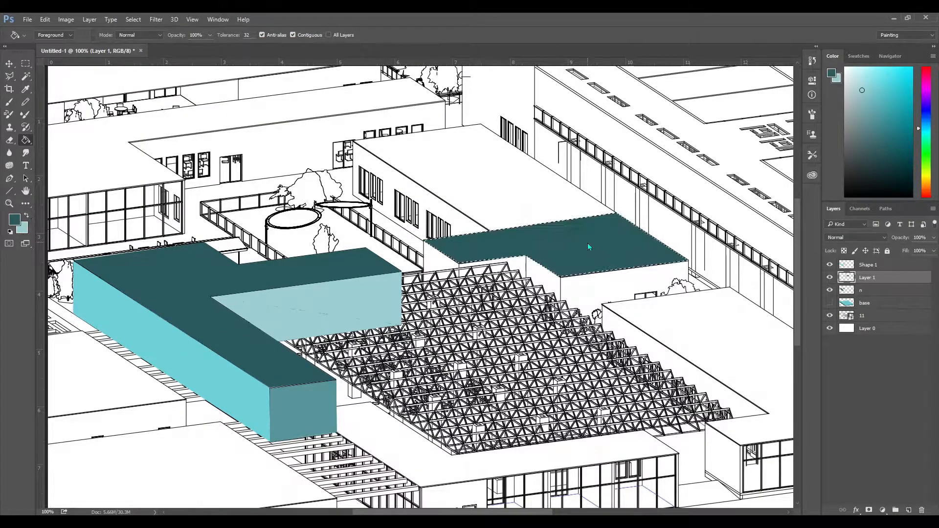
- Select the rear block's narrow side wall below the dark roof and fill it with pale teal
{"action": "left_click", "coordinate": [6, 78]}
{"action": "scroll", "coordinate": [430, 294], "scroll_direction": "up", "scroll_amount": 2}
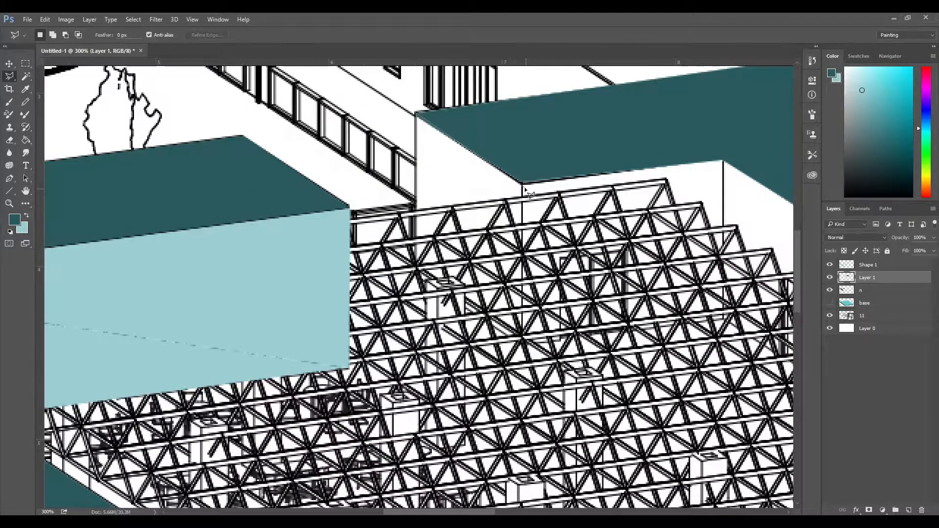
{"action": "left_click", "coordinate": [415, 267]}
{"action": "left_click", "coordinate": [416, 113]}
{"action": "left_click", "coordinate": [26, 140]}
{"action": "left_click", "coordinate": [27, 215]}
{"action": "left_click", "coordinate": [469, 215]}
{"action": "key", "text": "ctrl+d"}
{"action": "left_click_drag", "start_coordinate": [508, 225], "coordinate": [280, 187]}
- Extend the rear block's narrow side wall downwards by selecting a strip along its base and filling it with pale teal
{"action": "left_click", "coordinate": [9, 77]}
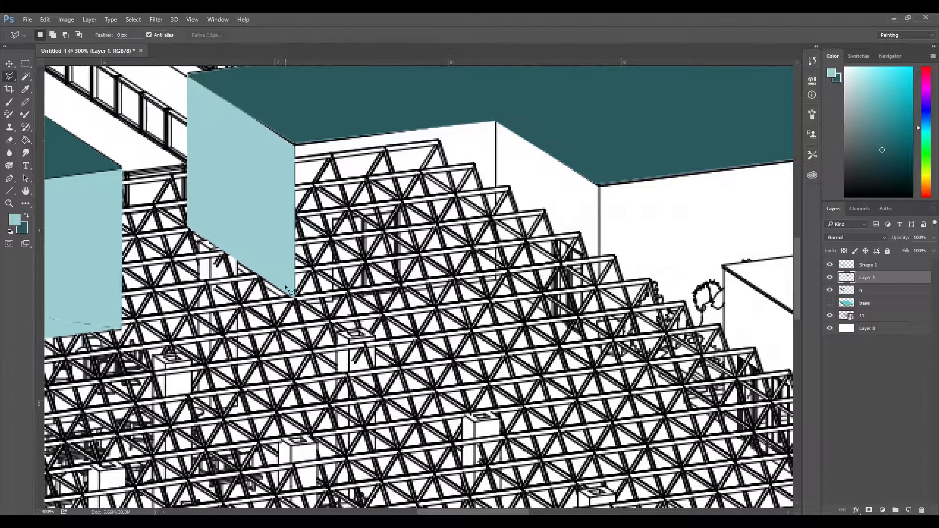
{"action": "scroll", "coordinate": [506, 279], "scroll_direction": "up", "scroll_amount": 3}
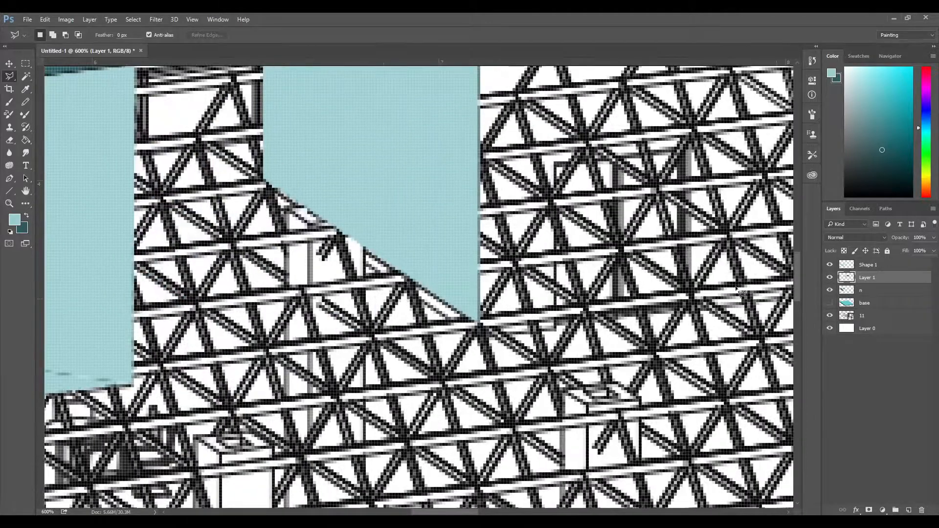
{"action": "left_click", "coordinate": [263, 182]}
{"action": "left_click", "coordinate": [26, 139]}
{"action": "left_click", "coordinate": [470, 319]}
{"action": "key", "text": "ctrl+d"}
{"action": "scroll", "coordinate": [470, 313], "scroll_direction": "down", "scroll_amount": 4}
{"action": "scroll", "coordinate": [146, 283], "scroll_direction": "down", "scroll_amount": 2}
{"action": "scroll", "coordinate": [399, 287], "scroll_direction": "up", "scroll_amount": 2}
- Select the rear block's recessed walls above the truss roof with the Polygonal Lasso tool and fill them with bright teal
{"action": "left_click", "coordinate": [9, 76]}
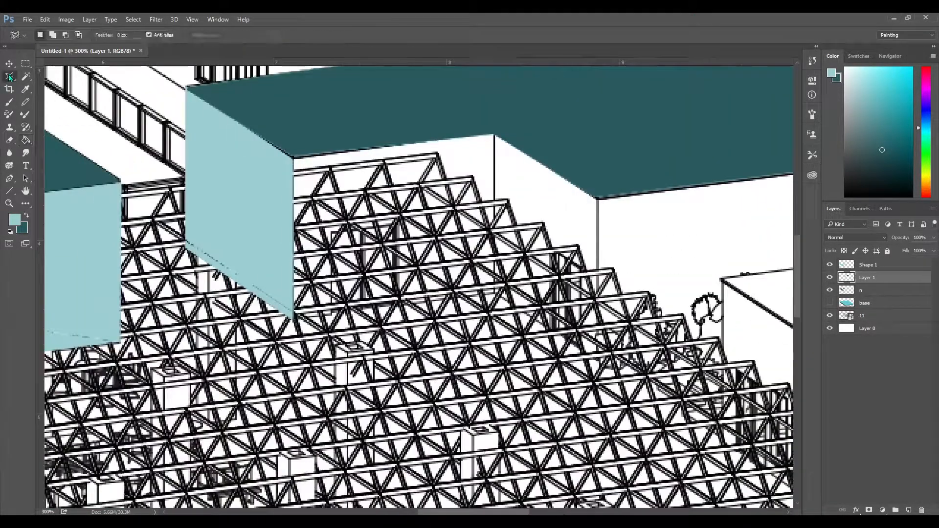
{"action": "scroll", "coordinate": [580, 338], "scroll_direction": "up", "scroll_amount": 1}
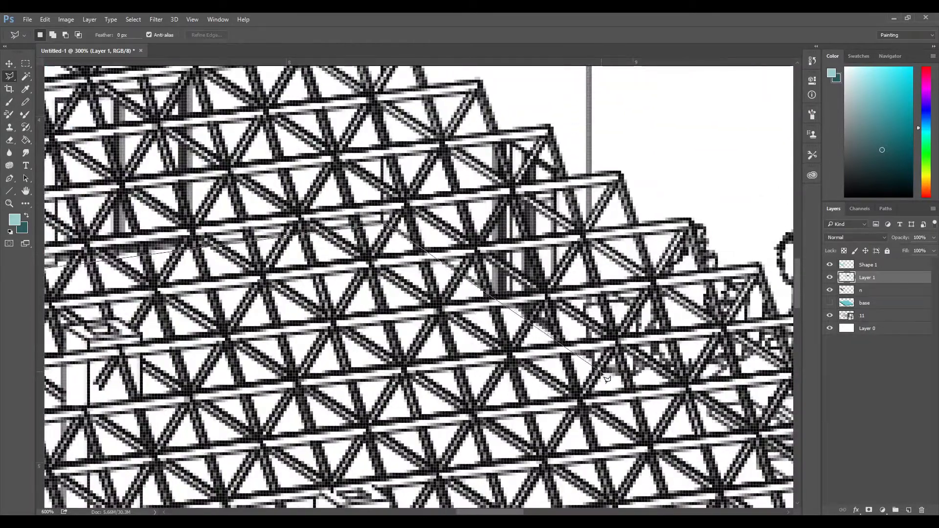
{"action": "scroll", "coordinate": [586, 342], "scroll_direction": "down", "scroll_amount": 4}
{"action": "left_click_drag", "start_coordinate": [759, 345], "coordinate": [583, 310]}
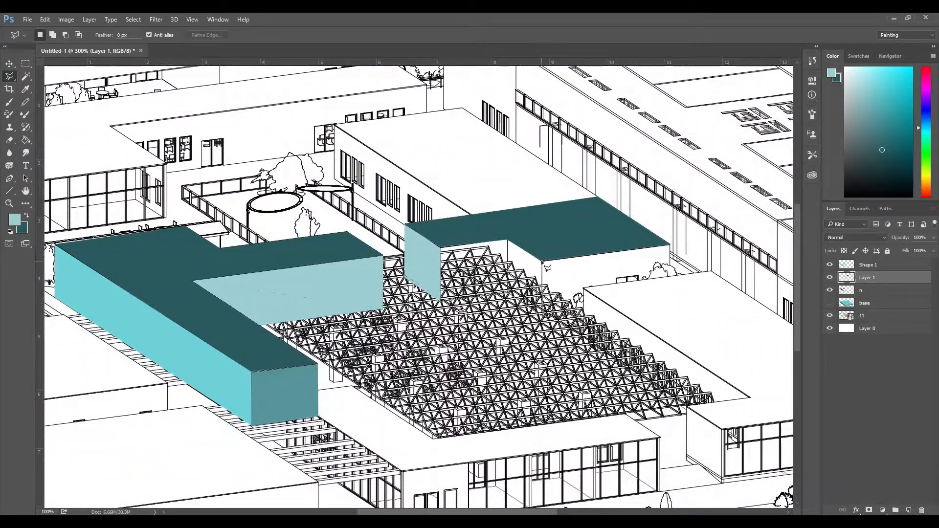
{"action": "scroll", "coordinate": [511, 246], "scroll_direction": "up", "scroll_amount": 5}
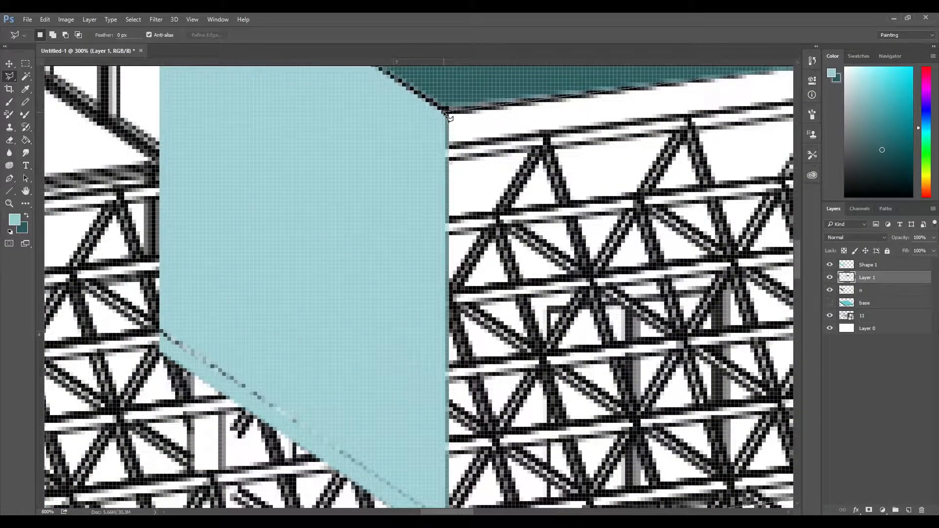
{"action": "left_click", "coordinate": [444, 113]}
{"action": "scroll", "coordinate": [444, 117], "scroll_direction": "down", "scroll_amount": 4}
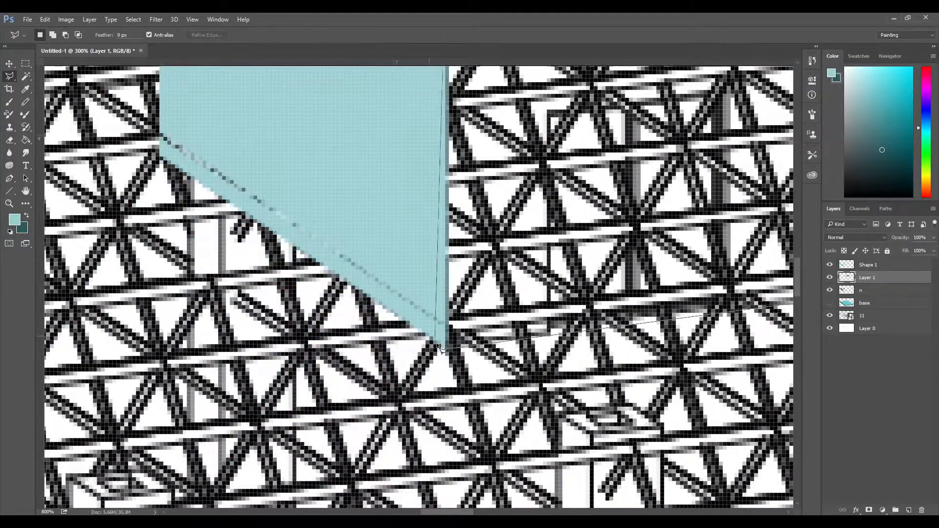
{"action": "left_click", "coordinate": [445, 347]}
{"action": "key", "text": "g"}
{"action": "left_click", "coordinate": [465, 322]}
{"action": "left_click", "coordinate": [26, 216]}
{"action": "left_click", "coordinate": [494, 223]}
{"action": "scroll", "coordinate": [498, 220], "scroll_direction": "down", "scroll_amount": 8}
{"action": "key", "text": "ctrl+d"}
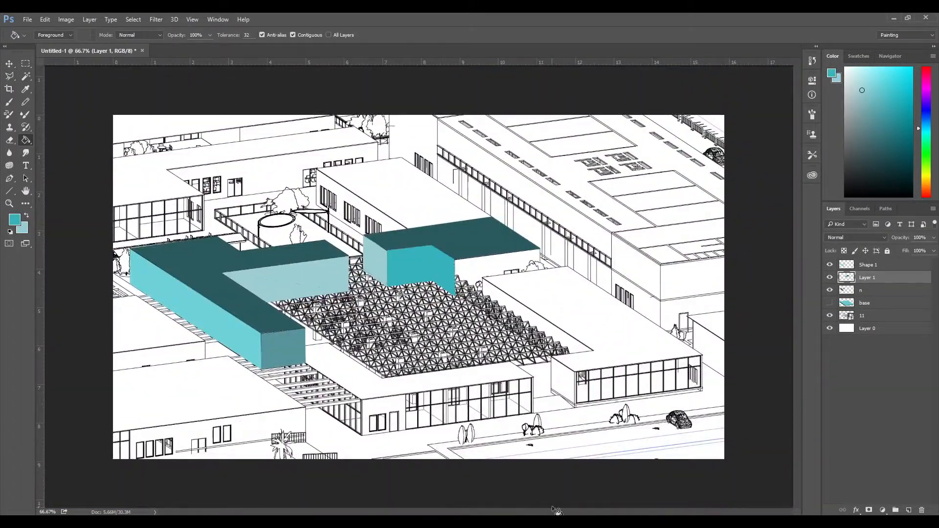
- Draw one sloped and one vertical guide line with the Line tool for the rear block's remaining front wall
{"action": "scroll", "coordinate": [506, 273], "scroll_direction": "up", "scroll_amount": 3}
{"action": "scroll", "coordinate": [506, 274], "scroll_direction": "right", "scroll_amount": 1}
{"action": "left_click", "coordinate": [9, 190]}
{"action": "mouse_move", "coordinate": [231, 329]}
{"action": "left_mouse_down"}
{"action": "mouse_move", "coordinate": [686, 275]}
{"action": "mouse_move", "coordinate": [674, 277]}
{"action": "left_mouse_up"}
{"action": "mouse_move", "coordinate": [611, 114]}
{"action": "left_mouse_down"}
{"action": "mouse_move", "coordinate": [625, 341]}
{"action": "mouse_move", "coordinate": [611, 348]}
{"action": "left_mouse_up"}
{"action": "left_click", "coordinate": [9, 64]}
- Try to reposition and resize the sloped guide line on the Shape 2 layer, and delete that line
{"action": "scroll", "coordinate": [424, 270], "scroll_direction": "down", "scroll_amount": 2}
{"action": "left_click", "coordinate": [432, 282], "text": "ctrl"}
{"action": "left_click", "coordinate": [871, 278]}
{"action": "left_click", "coordinate": [872, 291]}
{"action": "left_click_drag", "start_coordinate": [450, 283], "coordinate": [632, 444]}
{"action": "scroll", "coordinate": [631, 444], "scroll_direction": "up", "scroll_amount": 4}
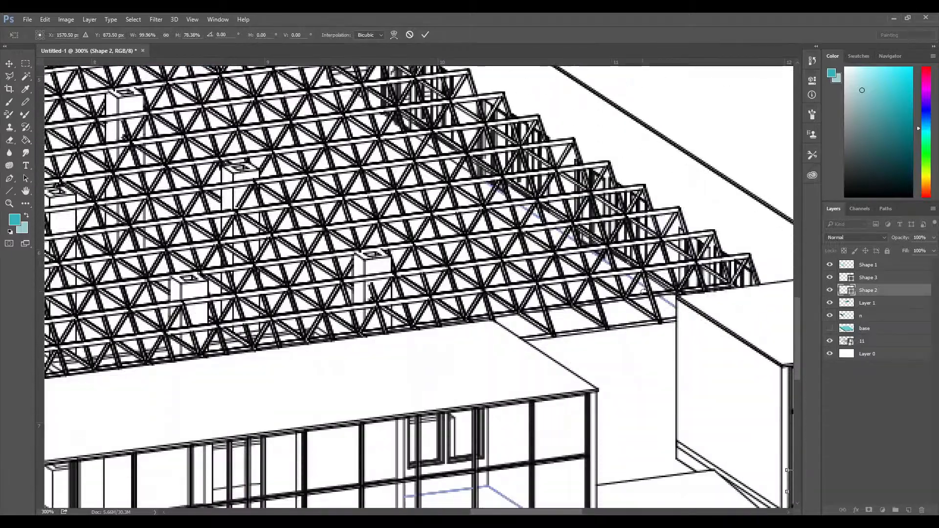
{"action": "key", "text": "ctrl+t"}
{"action": "left_click", "coordinate": [410, 35]}
{"action": "key", "text": "Delete"}
- Draw a new sloped guide line and move it into place at the base of the rear block's front wall
{"action": "left_click", "coordinate": [9, 191]}
{"action": "mouse_move", "coordinate": [273, 488]}
{"action": "left_mouse_down"}
{"action": "mouse_move", "coordinate": [841, 398]}
{"action": "mouse_move", "coordinate": [760, 410]}
{"action": "left_mouse_up"}
{"action": "key", "text": "ctrl+minus"}
{"action": "key", "text": "ctrl+minus"}
{"action": "key", "text": "ctrl+minus"}
{"action": "key", "text": "v"}
{"action": "left_click_drag", "start_coordinate": [636, 413], "coordinate": [519, 289]}
{"action": "key", "text": "ctrl+plus"}
{"action": "key", "text": "ctrl+plus"}
{"action": "key", "text": "ctrl+plus"}
{"action": "left_click_drag", "start_coordinate": [641, 313], "coordinate": [648, 313]}
{"action": "key", "text": "ctrl+minus"}
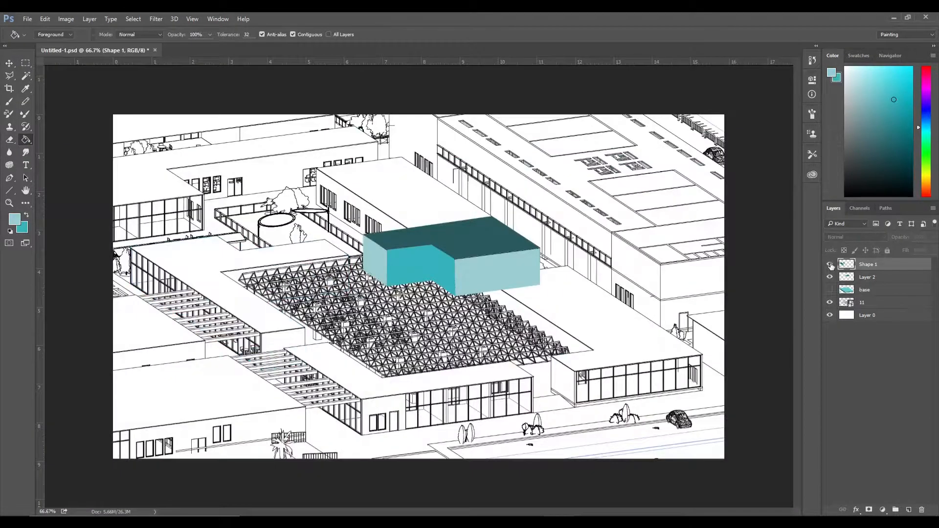
- Hide the Shape 1, Layer 2 and base layers to work on the bare line drawing
{"action": "left_click", "coordinate": [830, 290]}
{"action": "left_click", "coordinate": [829, 277]}
{"action": "left_click", "coordinate": [829, 264]}
{"action": "key", "text": "ctrl+plus"}
{"action": "scroll", "coordinate": [455, 306], "scroll_direction": "down", "scroll_amount": 1}
{"action": "scroll", "coordinate": [455, 306], "scroll_direction": "right", "scroll_amount": 2}
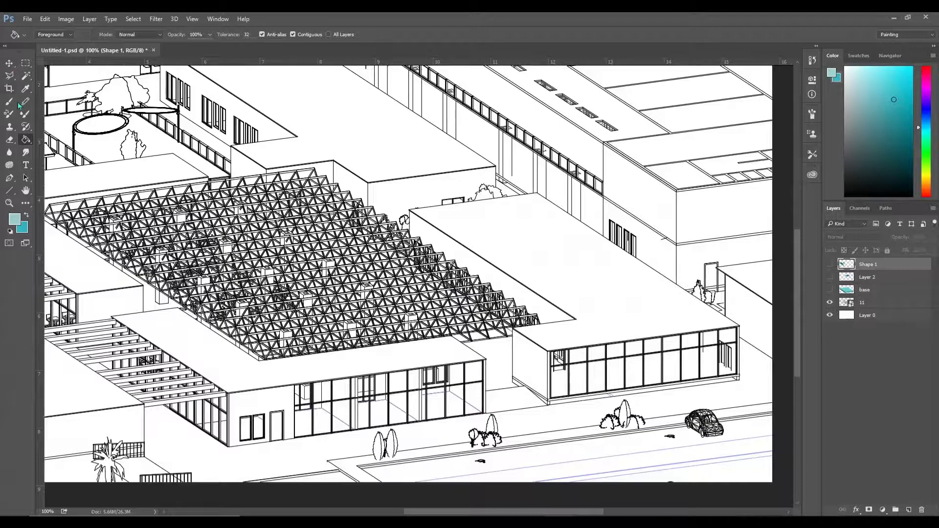
- Outline the L-shaped roof of the glazed block beside the truss roof with the Polygonal Lasso tool
{"action": "key", "text": "l"}
{"action": "left_click", "coordinate": [410, 210]}
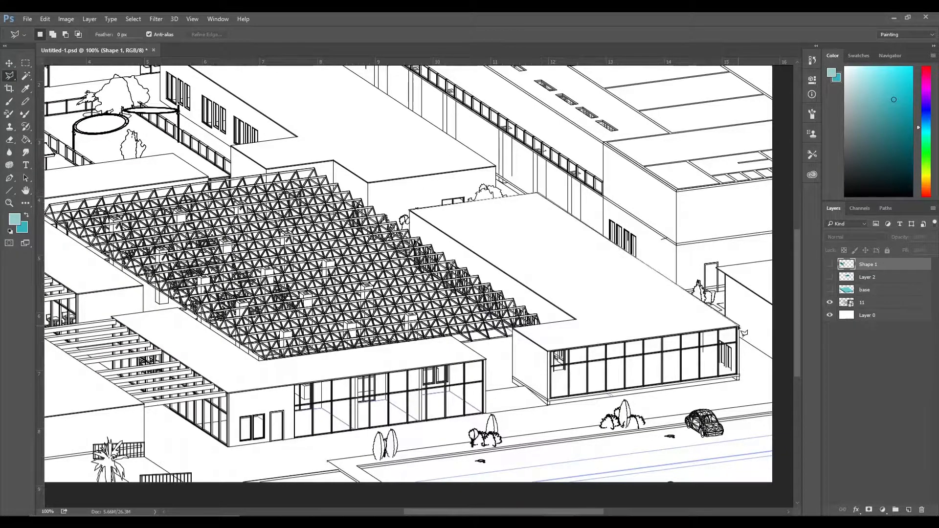
{"action": "scroll", "coordinate": [554, 355], "scroll_direction": "up", "scroll_amount": 3}
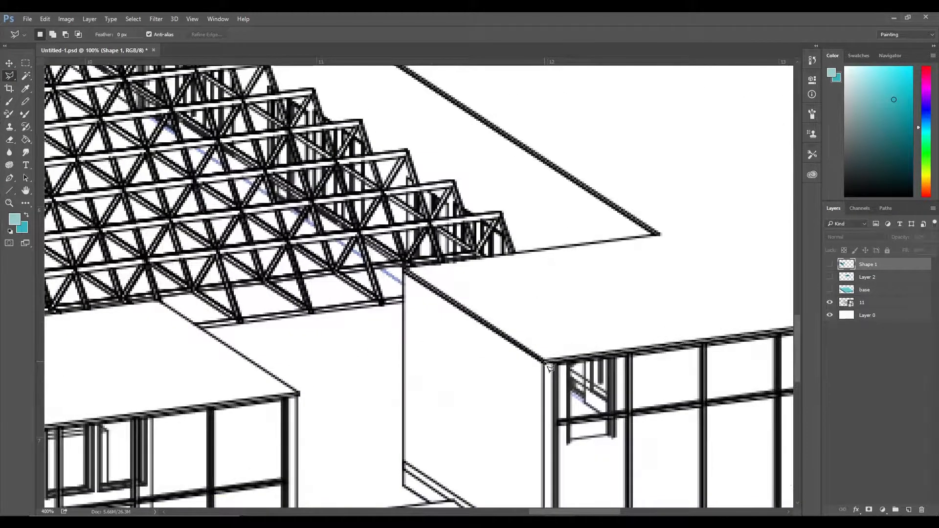
{"action": "left_click", "coordinate": [401, 268]}
{"action": "left_click", "coordinate": [660, 235]}
{"action": "scroll", "coordinate": [380, 95], "scroll_direction": "up", "scroll_amount": 8}
{"action": "scroll", "coordinate": [54, 130], "scroll_direction": "left", "scroll_amount": 5}
{"action": "left_click", "coordinate": [255, 219]}
{"action": "key", "text": "g"}
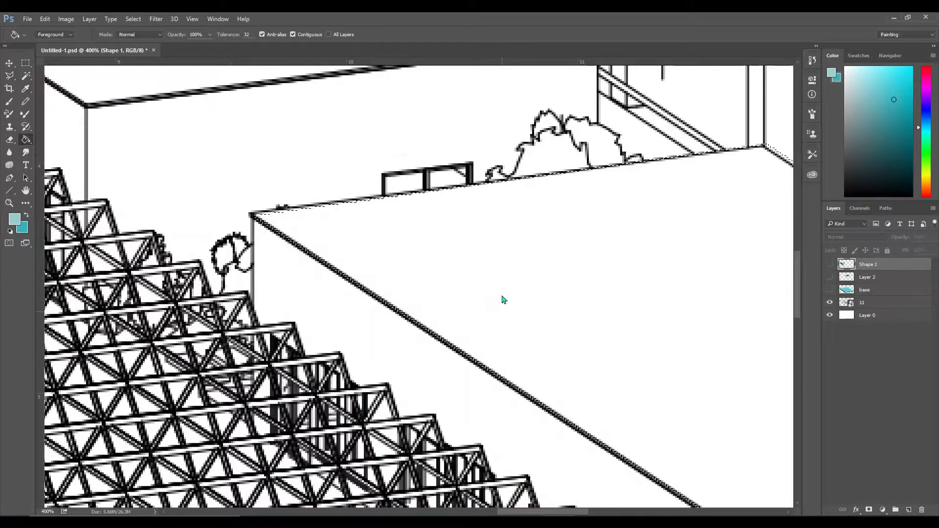
- Add a new layer, fill the selected roof with pale teal and clear the selection
{"action": "key", "text": "ctrl+shift+n"}
{"action": "left_click", "coordinate": [553, 180]}
{"action": "left_click", "coordinate": [491, 250]}
{"action": "scroll", "coordinate": [431, 283], "scroll_direction": "down", "scroll_amount": 4}
{"action": "scroll", "coordinate": [506, 263], "scroll_direction": "up", "scroll_amount": 2}
{"action": "key", "text": "ctrl+d"}
{"action": "key", "text": "v"}
- Show the Shape 1 and Layer 2 masses together with the glazed block's roof
{"action": "scroll", "coordinate": [577, 430], "scroll_direction": "down", "scroll_amount": 5}
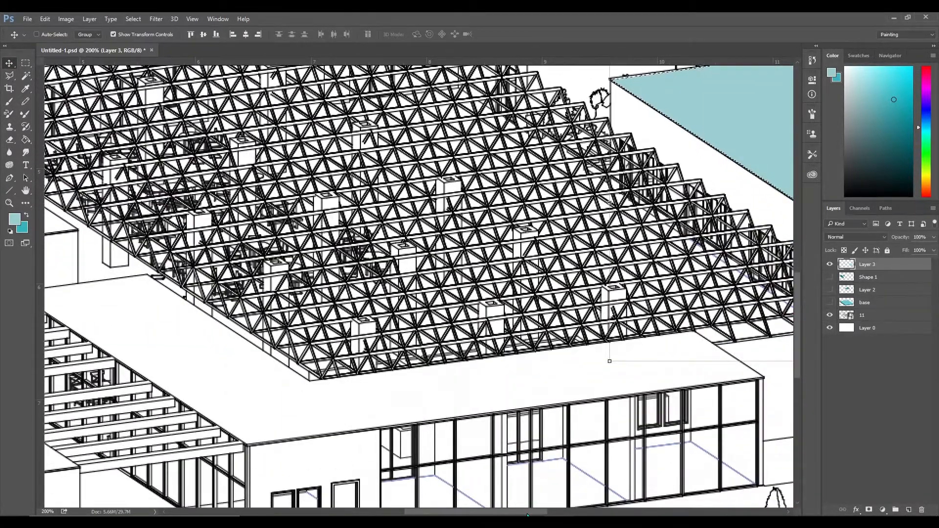
{"action": "scroll", "coordinate": [577, 431], "scroll_direction": "right", "scroll_amount": 8}
{"action": "scroll", "coordinate": [567, 425], "scroll_direction": "down", "scroll_amount": 3}
{"action": "left_click", "coordinate": [829, 277]}
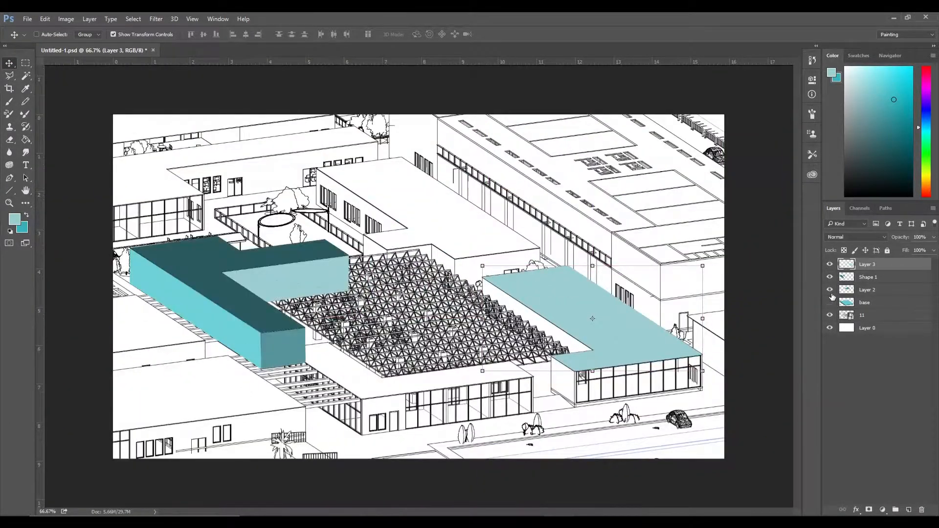
{"action": "left_click", "coordinate": [829, 289]}
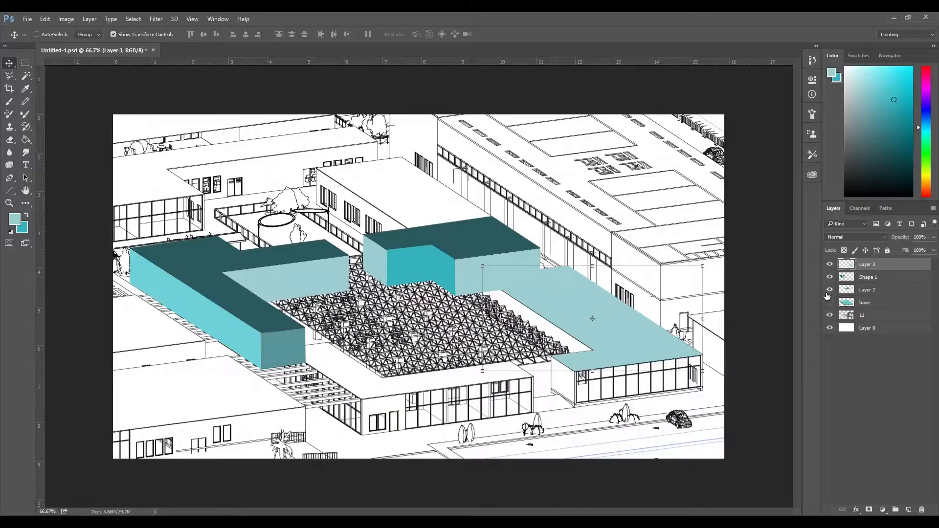
- Outline the glazed block's inner wall facing the truss roof with the Polygonal Lasso, following the roof edge and wall corners
{"action": "key", "text": "ctrl+plus"}
{"action": "key", "text": "ctrl+plus"}
{"action": "key", "text": "l"}
{"action": "key", "text": "x"}
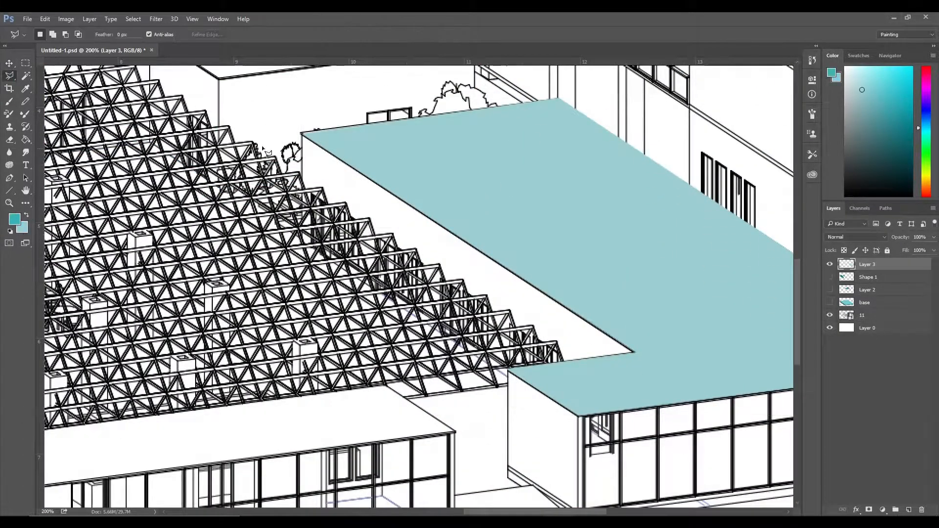
{"action": "scroll", "coordinate": [305, 229], "scroll_direction": "up", "scroll_amount": 3}
{"action": "left_click", "coordinate": [267, 229]}
{"action": "left_click_drag", "start_coordinate": [763, 415], "coordinate": [472, 385]}
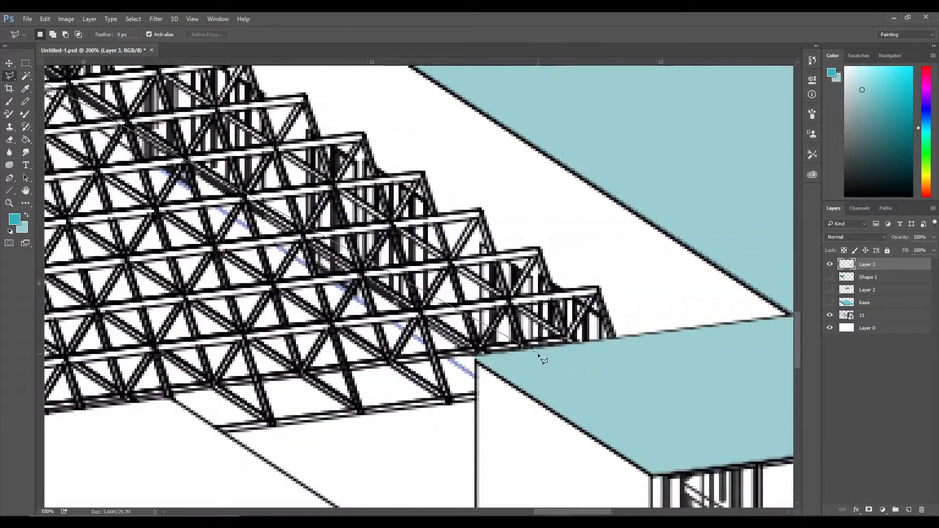
{"action": "left_click", "coordinate": [497, 355]}
{"action": "left_click", "coordinate": [764, 316]}
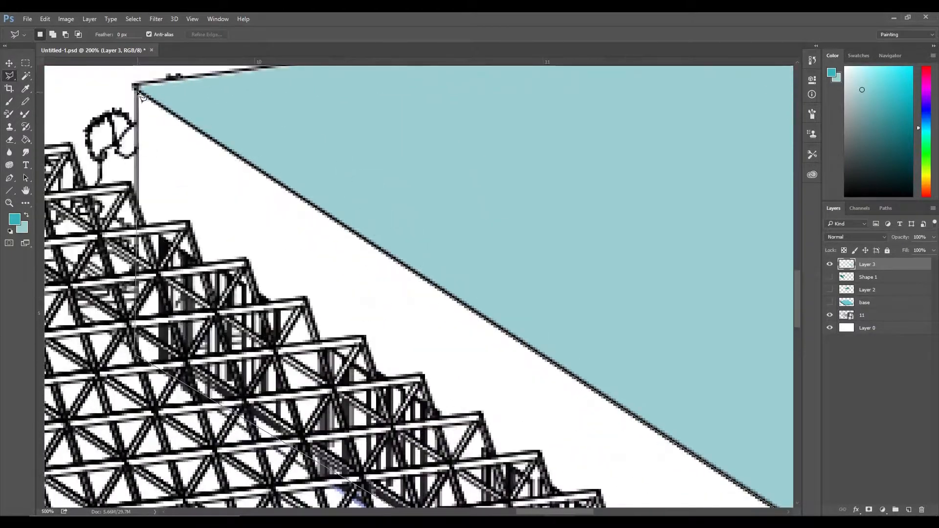
{"action": "scroll", "coordinate": [138, 92], "scroll_direction": "up", "scroll_amount": 4}
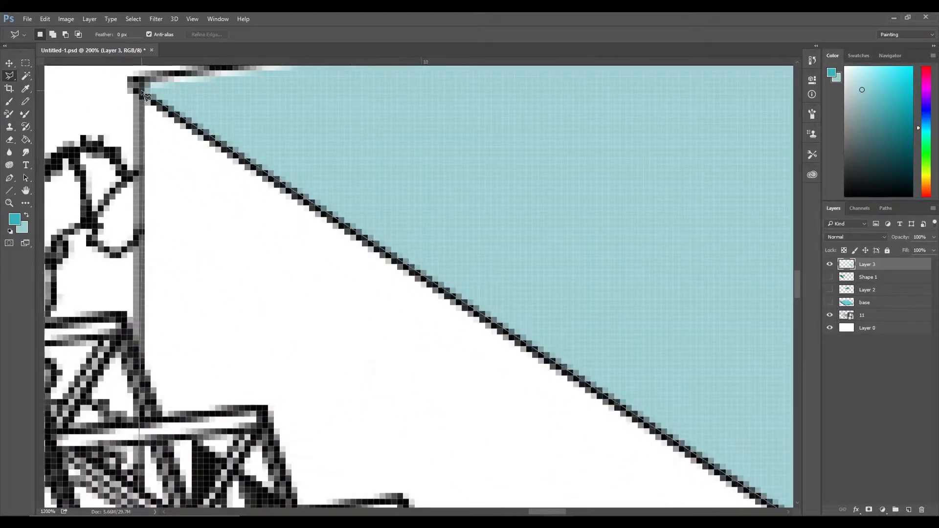
{"action": "left_click", "coordinate": [139, 91]}
{"action": "scroll", "coordinate": [139, 98], "scroll_direction": "down", "scroll_amount": 6}
{"action": "scroll", "coordinate": [142, 416], "scroll_direction": "up", "scroll_amount": 8}
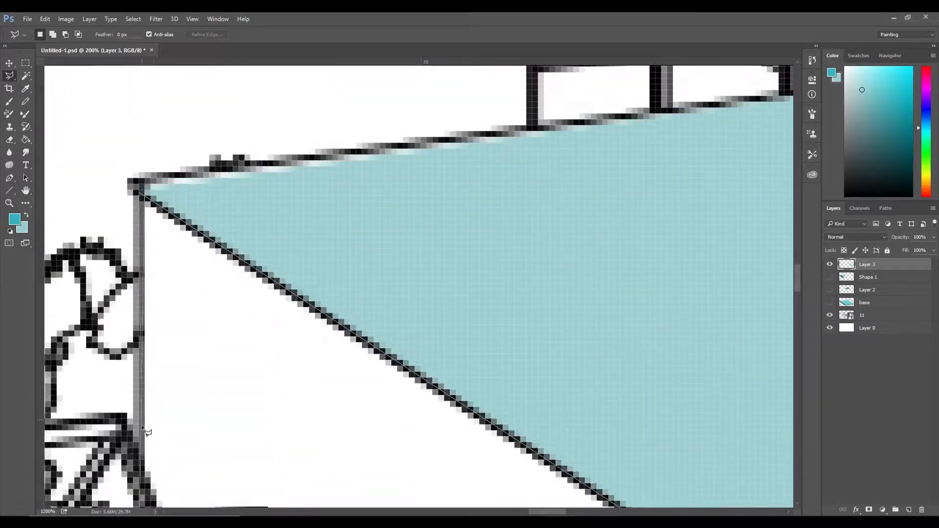
{"action": "scroll", "coordinate": [148, 343], "scroll_direction": "down", "scroll_amount": 3}
{"action": "scroll", "coordinate": [235, 315], "scroll_direction": "up", "scroll_amount": 2}
{"action": "scroll", "coordinate": [234, 315], "scroll_direction": "down", "scroll_amount": 6}
{"action": "scroll", "coordinate": [146, 364], "scroll_direction": "down", "scroll_amount": 2}
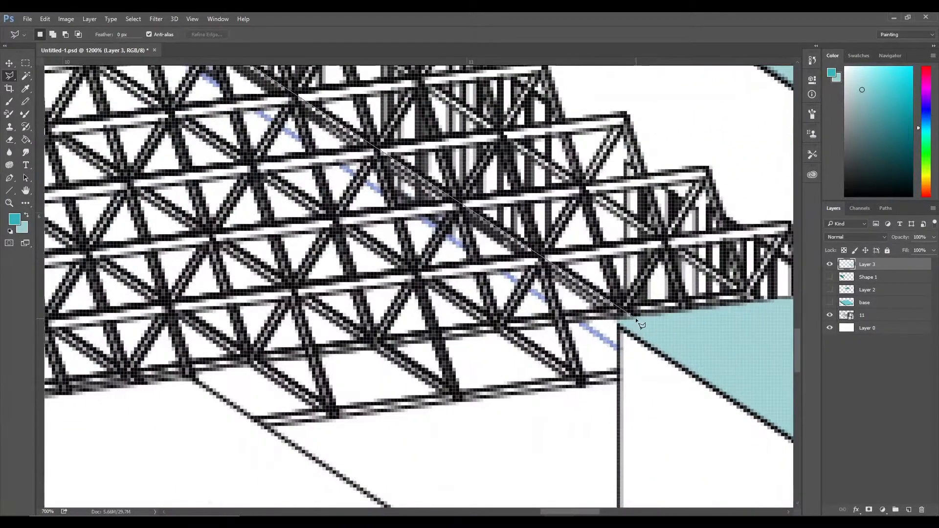
{"action": "left_click", "coordinate": [632, 316]}
{"action": "left_click", "coordinate": [707, 265]}
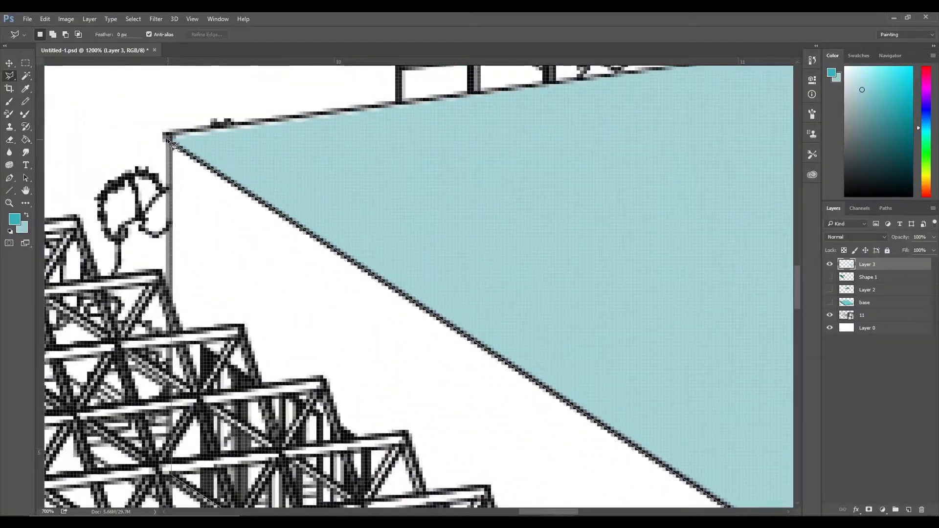
{"action": "scroll", "coordinate": [169, 141], "scroll_direction": "up", "scroll_amount": 4}
{"action": "left_click", "coordinate": [192, 167]}
- Fill the selected inner wall with medium teal and clear the selection
{"action": "key", "text": "ctrl+minus"}
{"action": "key", "text": "ctrl+minus"}
{"action": "key", "text": "ctrl+minus"}
{"action": "key", "text": "ctrl+minus"}
{"action": "key", "text": "g"}
{"action": "left_click", "coordinate": [440, 263]}
{"action": "key", "text": "ctrl+d"}
- Outline the glazed block's long front facade below the roof, fill it with medium teal and deselect
{"action": "key", "text": "ctrl+minus"}
{"action": "key", "text": "ctrl+minus"}
{"action": "key", "text": "ctrl+minus"}
{"action": "key", "text": "ctrl+minus"}
{"action": "key", "text": "ctrl+minus"}
{"action": "key", "text": "ctrl+minus"}
{"action": "key", "text": "ctrl+minus"}
{"action": "key", "text": "ctrl+minus"}
{"action": "key", "text": "ctrl+plus"}
{"action": "key", "text": "ctrl+plus"}
{"action": "key", "text": "ctrl+plus"}
{"action": "left_click_drag", "start_coordinate": [700, 400], "coordinate": [313, 208]}
{"action": "left_click_drag", "start_coordinate": [699, 400], "coordinate": [313, 208]}
{"action": "key", "text": "l"}
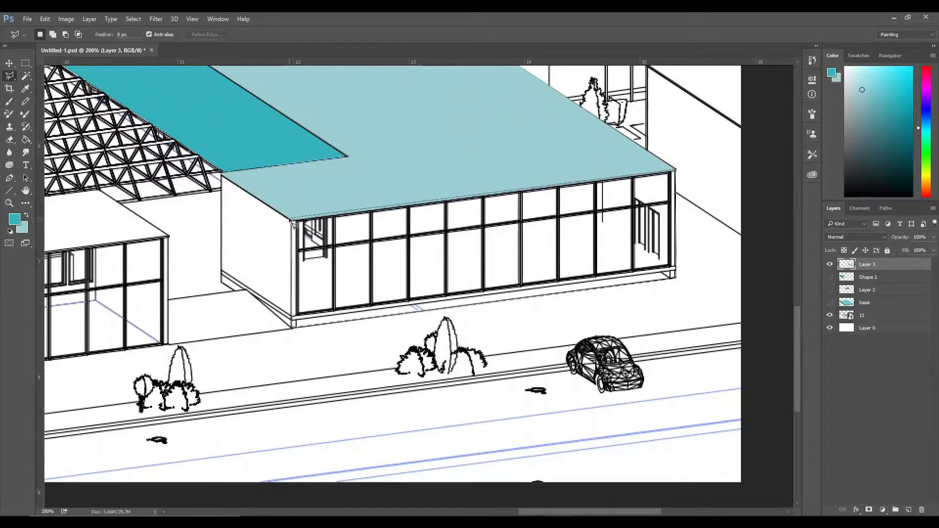
{"action": "key", "text": "alt+BackSpace"}
{"action": "key", "text": "ctrl+d"}
- Outline the glazed block's short end wall, fill it with dark greyish teal and deselect
{"action": "left_click", "coordinate": [293, 329]}
{"action": "left_click", "coordinate": [291, 220]}
{"action": "left_click", "coordinate": [221, 175]}
{"action": "key", "text": "g"}
{"action": "key", "text": "x"}
{"action": "left_click", "coordinate": [268, 235]}
{"action": "key", "text": "ctrl+d"}
{"action": "left_click_drag", "start_coordinate": [572, 511], "coordinate": [478, 508]}
{"action": "key", "text": "ctrl+minus"}
{"action": "key", "text": "ctrl+minus"}
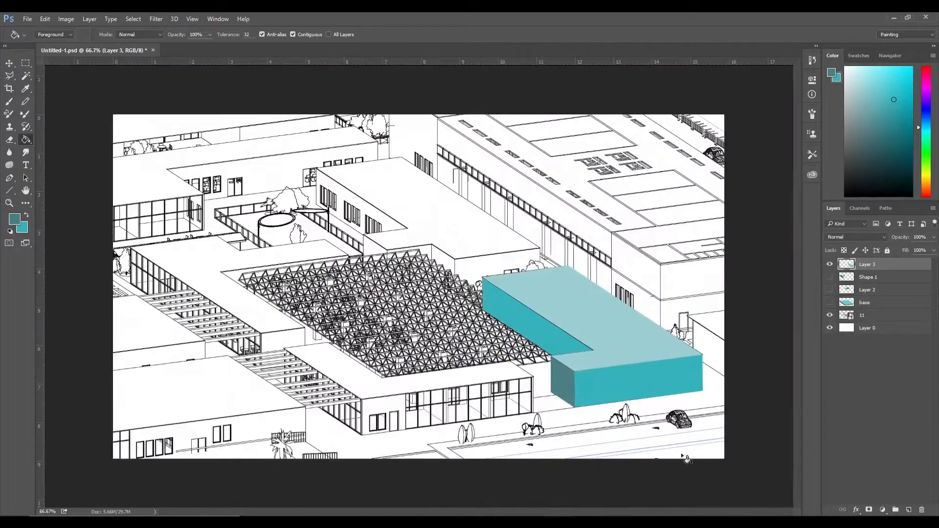
- Add a new layer named block4
{"action": "key", "text": "ctrl+shift+n"}
{"action": "type", "text": "block4"}
{"action": "key", "text": "Return"}
- Outline the long facade of the block in front of the truss roof, fill it with dark greyish teal and deselect
{"action": "key", "text": "ctrl+plus"}
{"action": "key", "text": "ctrl+plus"}
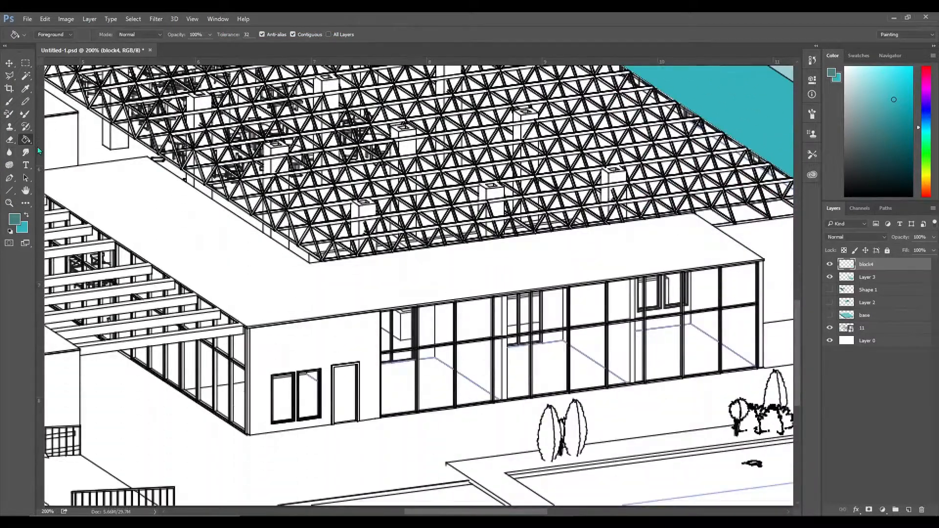
{"action": "key", "text": "l"}
{"action": "left_click", "coordinate": [249, 434]}
{"action": "left_click", "coordinate": [762, 262]}
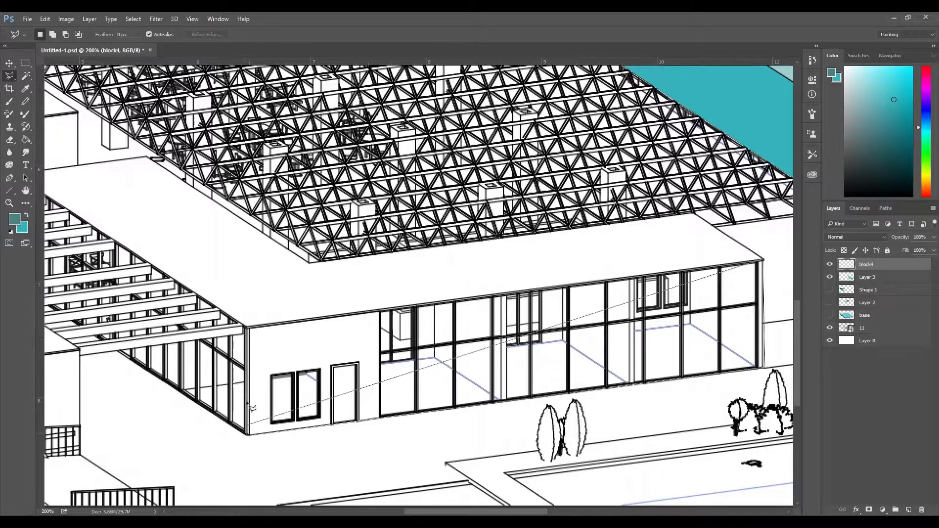
{"action": "left_click", "coordinate": [249, 433]}
{"action": "key", "text": "g"}
{"action": "left_click", "coordinate": [348, 342]}
{"action": "key", "text": "ctrl+d"}
- Outline the front block's glazed side wall beside the pergola, fill it with medium teal and deselect
{"action": "key", "text": "ctrl+minus"}
{"action": "key", "text": "l"}
{"action": "key", "text": "x"}
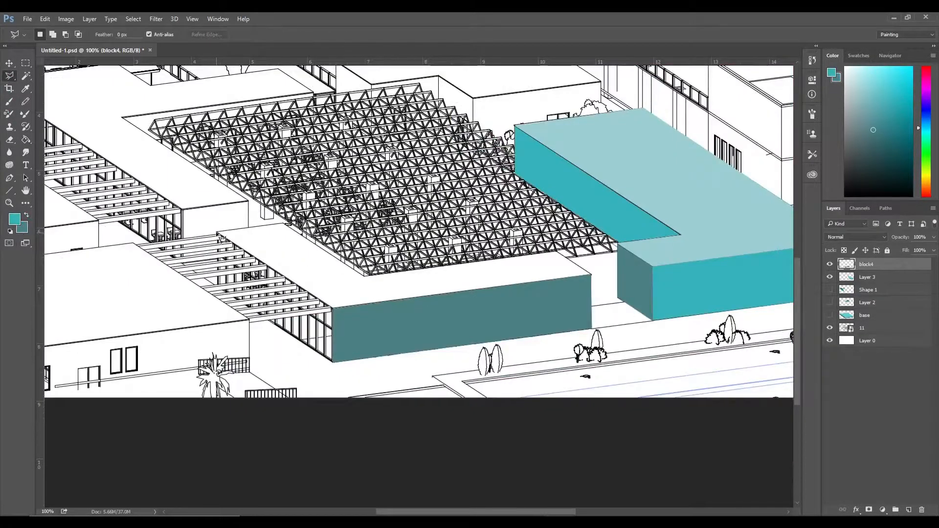
{"action": "key", "text": "ctrl+plus"}
{"action": "scroll", "coordinate": [346, 348], "scroll_direction": "left", "scroll_amount": 3}
{"action": "left_click", "coordinate": [465, 440]}
{"action": "left_click", "coordinate": [234, 289]}
{"action": "left_click", "coordinate": [233, 180]}
{"action": "left_click", "coordinate": [465, 334]}
{"action": "left_click", "coordinate": [466, 439]}
{"action": "key", "text": "g"}
{"action": "left_click", "coordinate": [425, 363]}
{"action": "key", "text": "ctrl+d"}
- Outline the front block's L-shaped roof with the Polygonal Lasso and fill it with light cyan
{"action": "key", "text": "ctrl+minus"}
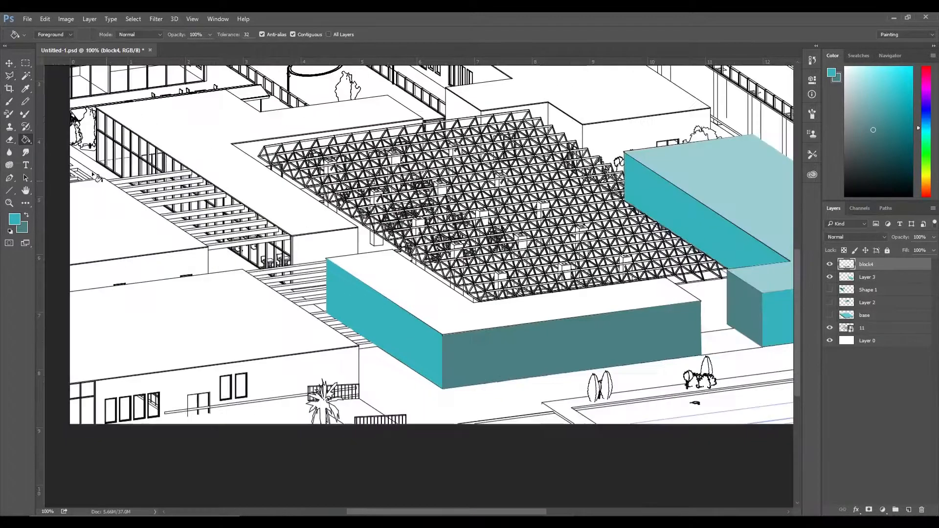
{"action": "key", "text": "l"}
{"action": "key", "text": "ctrl+plus"}
{"action": "left_click_drag", "start_coordinate": [465, 514], "coordinate": [508, 514]}
{"action": "scroll", "coordinate": [304, 366], "scroll_direction": "left", "scroll_amount": 3}
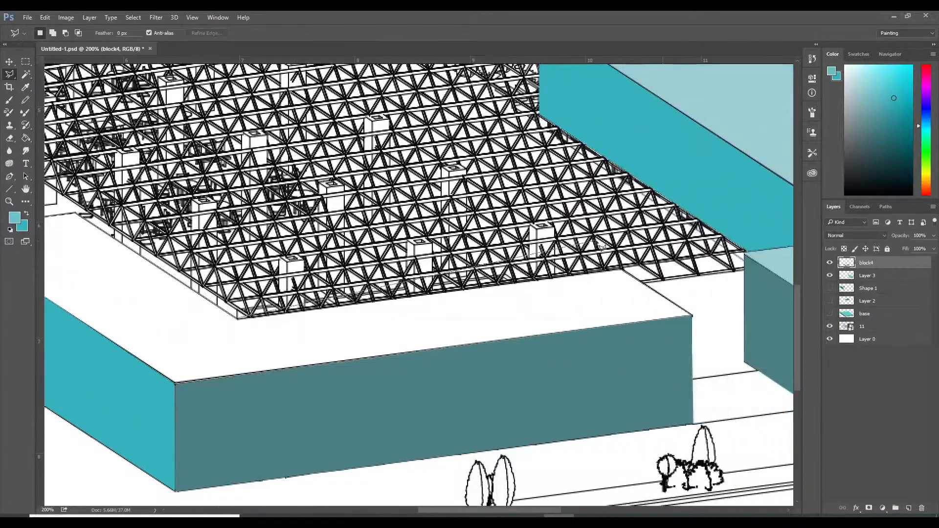
{"action": "key", "text": "alt+BackSpace"}
{"action": "key", "text": "ctrl+0"}
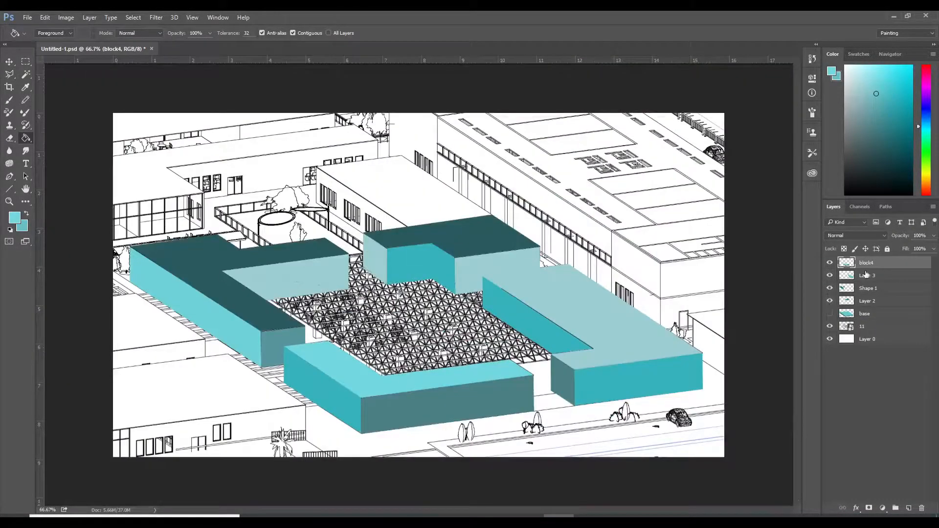
- Rename Layer 3 as block3, Shape 1 as block21 and Layer 2 as block1
{"action": "key", "text": "v"}
{"action": "left_click", "coordinate": [867, 276]}
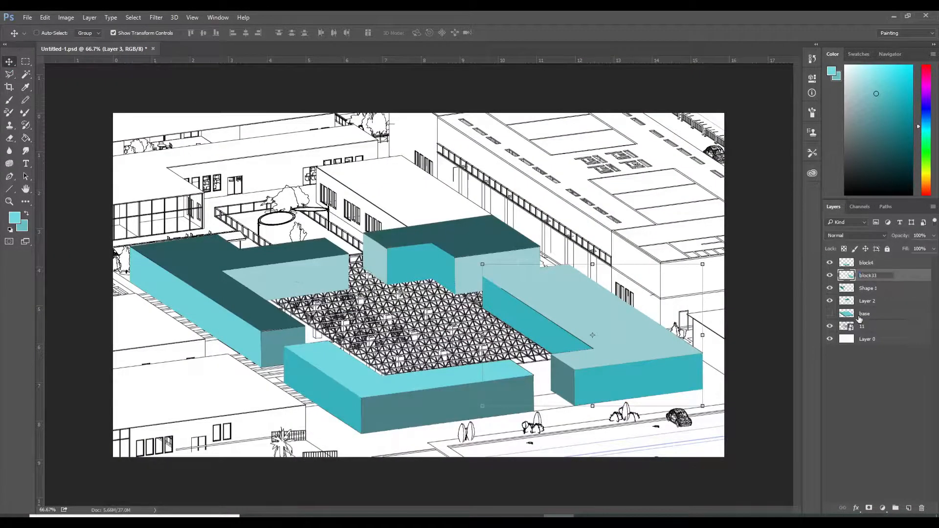
{"action": "type", "text": "block3"}
{"action": "double_click", "coordinate": [869, 288]}
{"action": "double_click", "coordinate": [871, 301]}
{"action": "type", "text": "bloc"}
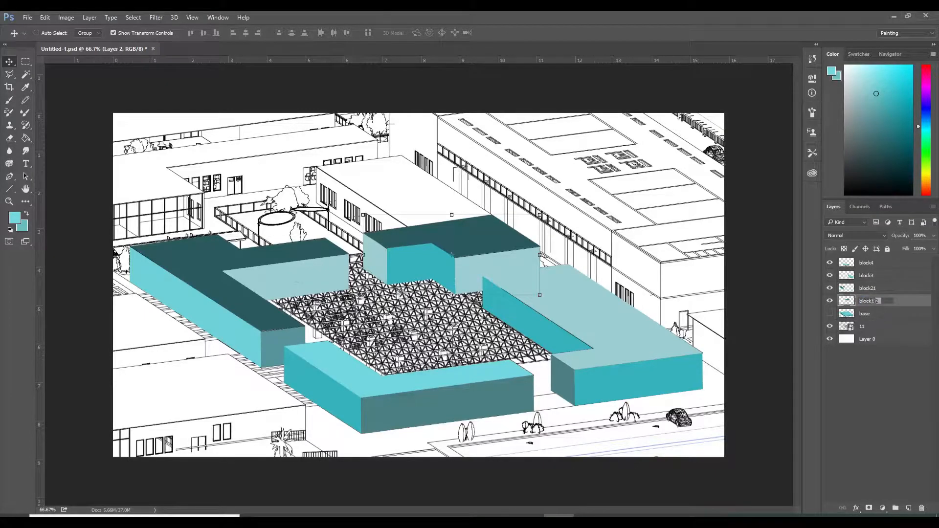
- Hide the line drawing on layer 11 to show only the coloured masses on white
{"action": "left_click", "coordinate": [829, 328]}
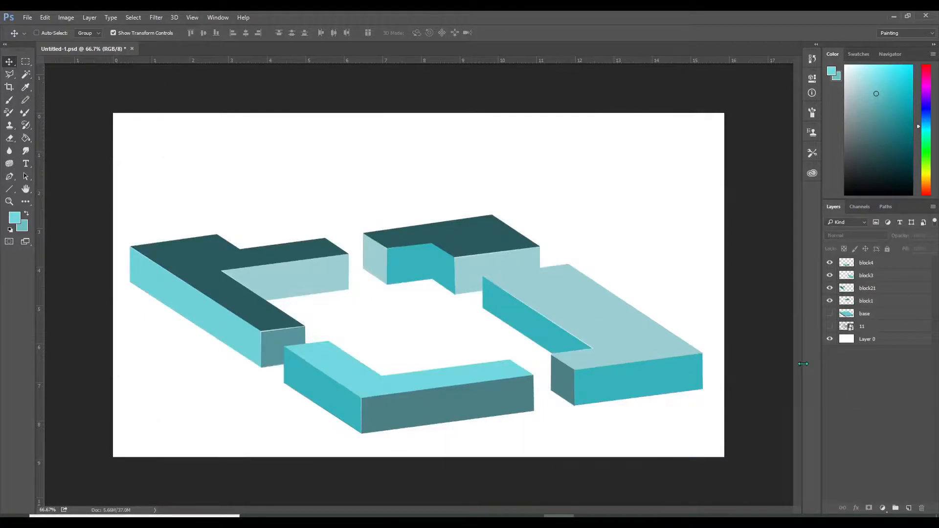
{"action": "key", "text": "ctrl+plus"}
{"action": "key", "text": "ctrl+plus"}
{"action": "key", "text": "ctrl+plus"}
{"action": "key", "text": "ctrl+minus"}
{"action": "key", "text": "ctrl+minus"}
{"action": "key", "text": "ctrl+minus"}
- Try moving each of the four blocks upward on its own, undoing every move
{"action": "left_click", "coordinate": [471, 272], "text": "ctrl"}
{"action": "left_click_drag", "start_coordinate": [471, 272], "coordinate": [458, 256]}
{"action": "key", "text": "ctrl+z"}
{"action": "left_click", "coordinate": [638, 398], "text": "ctrl"}
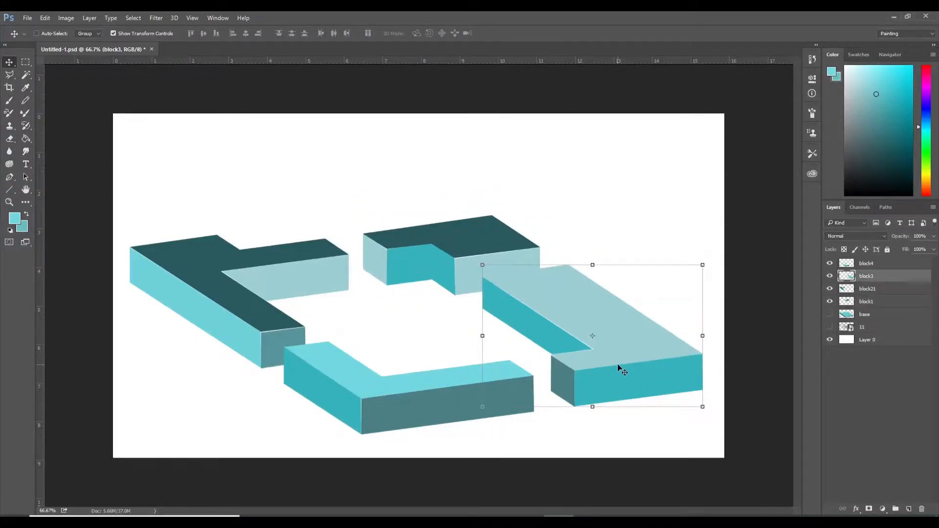
{"action": "key", "text": "ctrl+plus"}
{"action": "key", "text": "ctrl+plus"}
{"action": "key", "text": "ctrl+minus"}
{"action": "key", "text": "ctrl+minus"}
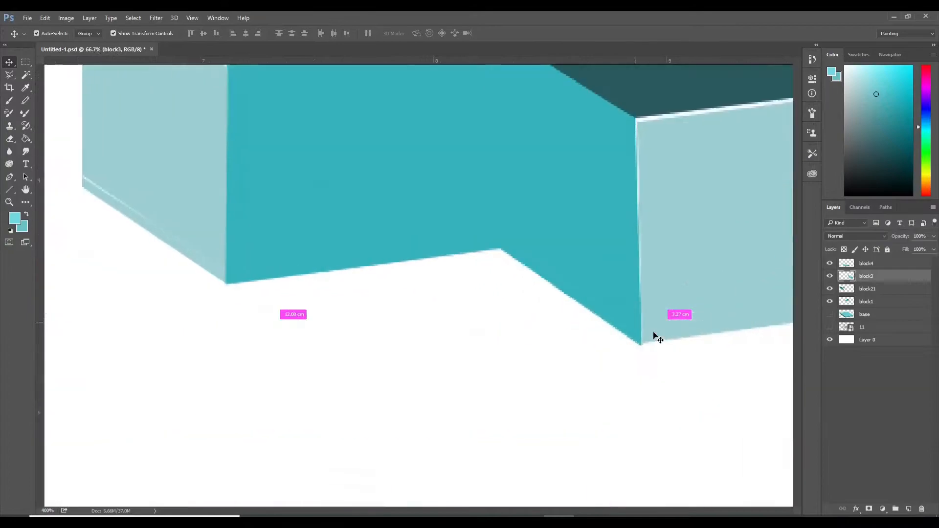
{"action": "key", "text": "ctrl+minus"}
{"action": "key", "text": "ctrl+minus"}
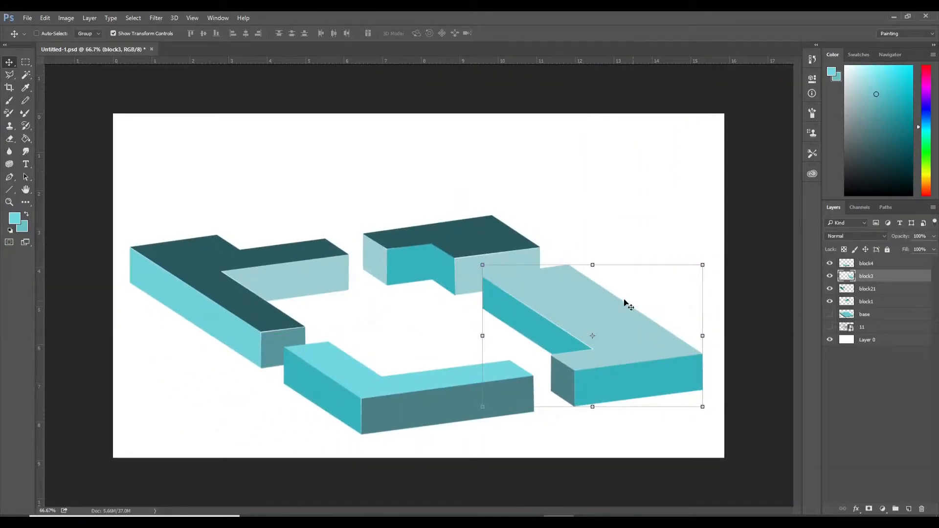
{"action": "left_click_drag", "start_coordinate": [583, 317], "coordinate": [581, 211]}
{"action": "key", "text": "ctrl+z"}
{"action": "left_click_drag", "start_coordinate": [421, 408], "coordinate": [418, 366]}
{"action": "key", "text": "ctrl+z"}
{"action": "left_click_drag", "start_coordinate": [244, 331], "coordinate": [240, 248], "text": "ctrl"}
{"action": "key", "text": "ctrl+z"}
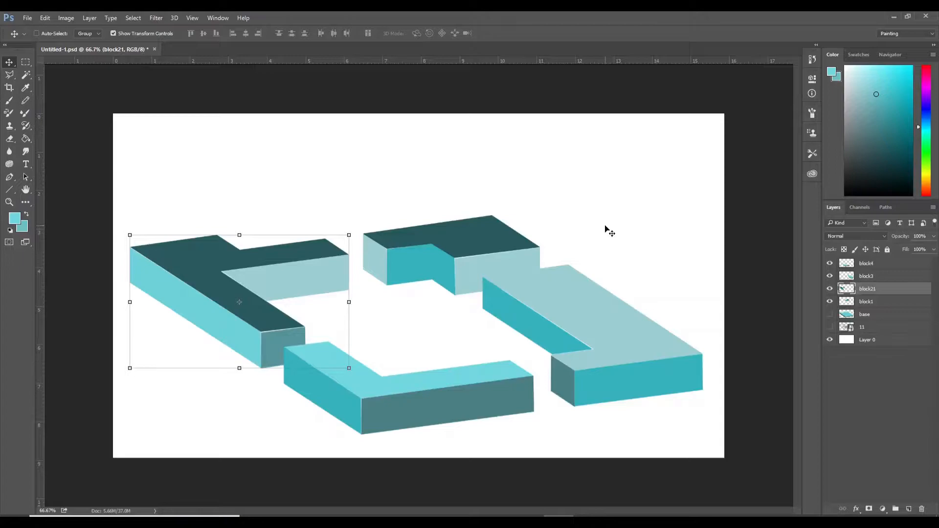
- Outline the white seam along the roof edge and corner of block21's end wall with the Polygonal Lasso
{"action": "key", "text": "ctrl+plus"}
{"action": "key", "text": "ctrl+plus"}
{"action": "key", "text": "ctrl+plus"}
{"action": "scroll", "coordinate": [535, 417], "scroll_direction": "down", "scroll_amount": 3}
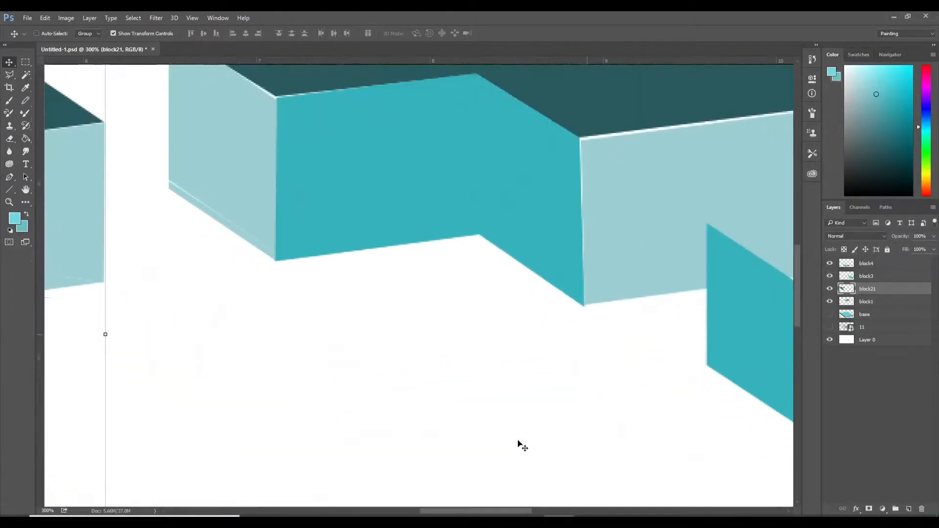
{"action": "left_click_drag", "start_coordinate": [492, 511], "coordinate": [421, 509]}
{"action": "scroll", "coordinate": [324, 315], "scroll_direction": "down", "scroll_amount": 5}
{"action": "left_click", "coordinate": [11, 78]}
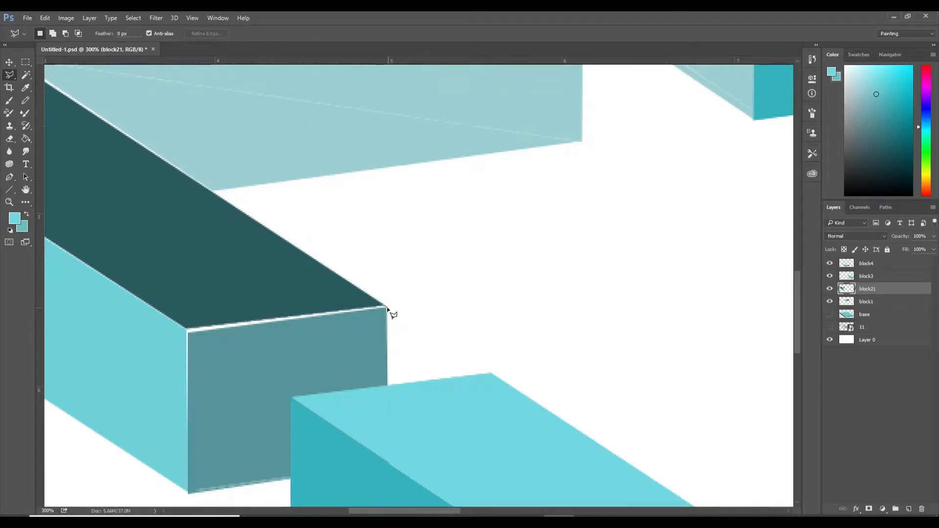
{"action": "left_click", "coordinate": [184, 329]}
- Sample the end wall's greyish teal, brush it over the selected seam and clear the selection
{"action": "key", "text": "g"}
{"action": "left_click", "coordinate": [255, 370], "text": "alt"}
{"action": "key", "text": "x"}
{"action": "left_click", "coordinate": [114, 307], "text": "alt"}
{"action": "key", "text": "x"}
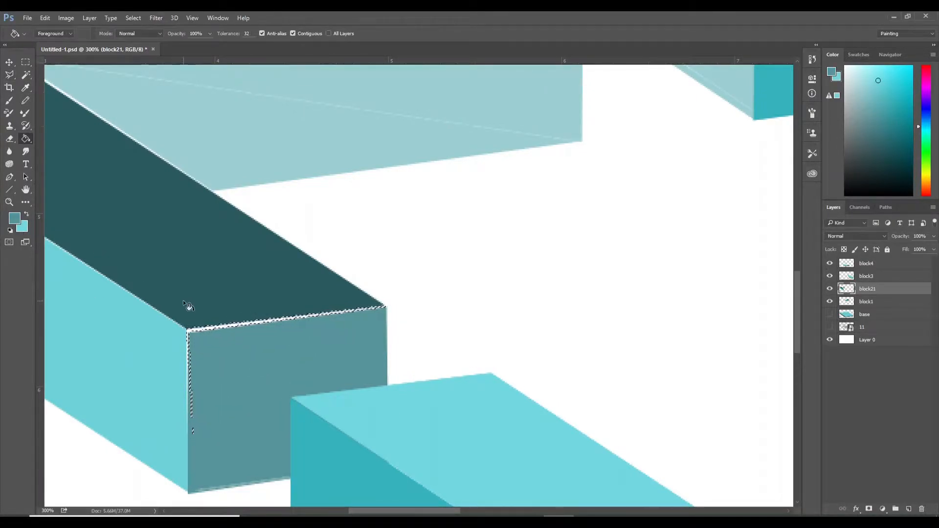
{"action": "key", "text": "b"}
{"action": "mouse_move", "coordinate": [321, 313]}
{"action": "left_mouse_down"}
{"action": "mouse_move", "coordinate": [179, 429]}
{"action": "mouse_move", "coordinate": [191, 435]}
{"action": "left_mouse_up"}
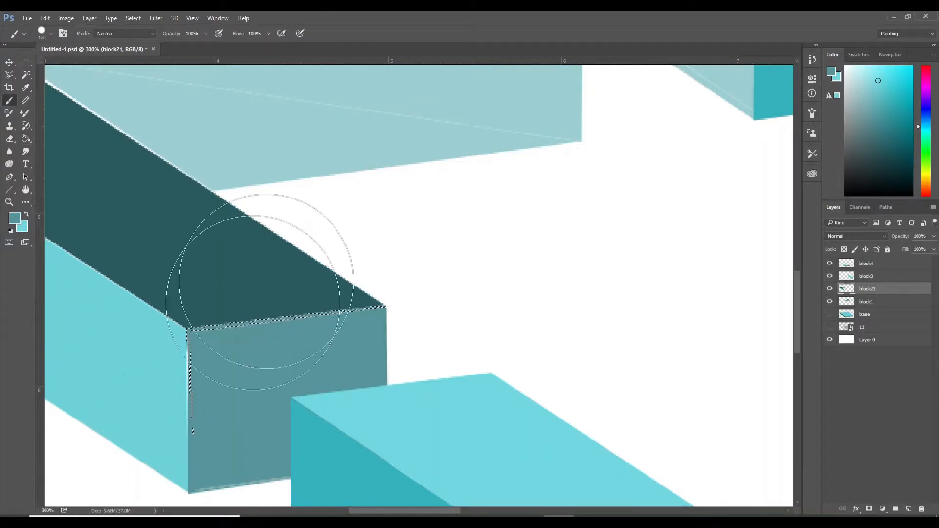
{"action": "key", "text": "ctrl+d"}
- Select the remaining white gap down block21's vertical corner, paint it greyish teal and deselect
{"action": "scroll", "coordinate": [274, 318], "scroll_direction": "up", "scroll_amount": 1}
{"action": "scroll", "coordinate": [289, 320], "scroll_direction": "down", "scroll_amount": 2}
{"action": "key", "text": "ctrl+plus"}
{"action": "key", "text": "ctrl+plus"}
{"action": "mouse_move", "coordinate": [181, 316]}
{"action": "left_mouse_down"}
{"action": "mouse_move", "coordinate": [181, 262]}
{"action": "mouse_move", "coordinate": [550, 169]}
{"action": "left_mouse_up"}
{"action": "key", "text": "l"}
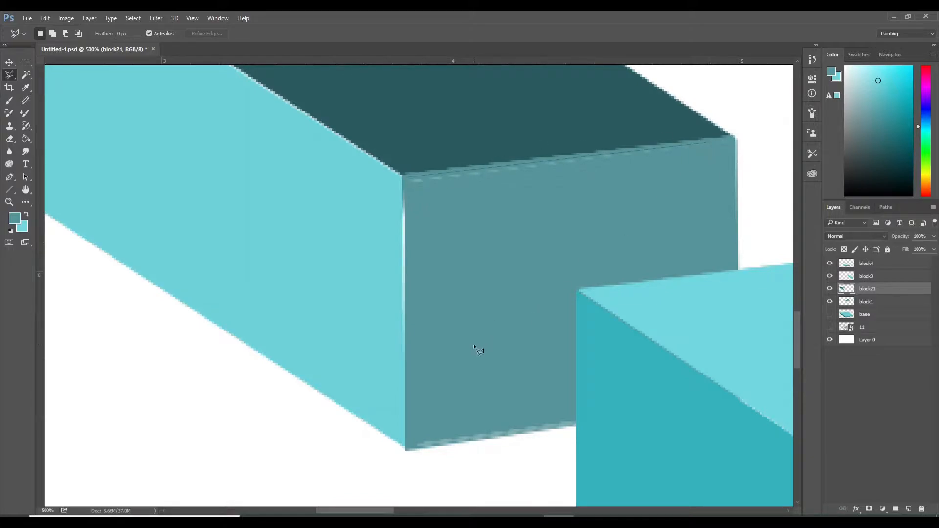
{"action": "left_click", "coordinate": [411, 178]}
{"action": "key", "text": "b"}
{"action": "mouse_move", "coordinate": [598, 210]}
{"action": "left_mouse_down"}
{"action": "mouse_move", "coordinate": [419, 349]}
{"action": "mouse_move", "coordinate": [365, 464]}
{"action": "left_mouse_up"}
{"action": "key", "text": "ctrl+d"}
{"action": "key", "text": "ctrl+minus"}
{"action": "key", "text": "ctrl+minus"}
{"action": "key", "text": "ctrl+minus"}
{"action": "key", "text": "ctrl+minus"}
{"action": "key", "text": "ctrl+minus"}
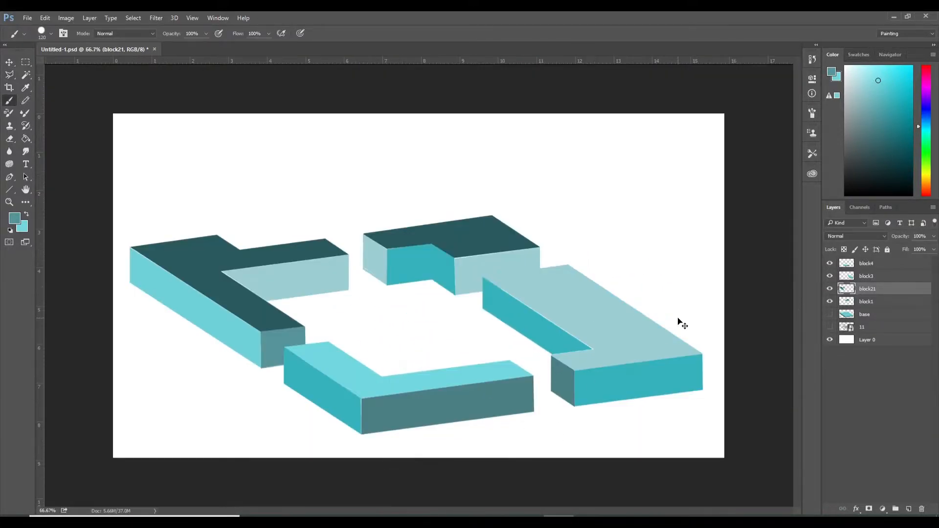
- Check the visibility of the block layers and make block1 the active layer
{"action": "key", "text": "ctrl+plus"}
{"action": "key", "text": "ctrl+plus"}
{"action": "key", "text": "ctrl+plus"}
{"action": "scroll", "coordinate": [361, 327], "scroll_direction": "up", "scroll_amount": 2}
{"action": "key", "text": "i"}
{"action": "left_click", "coordinate": [830, 277]}
{"action": "left_click", "coordinate": [829, 277]}
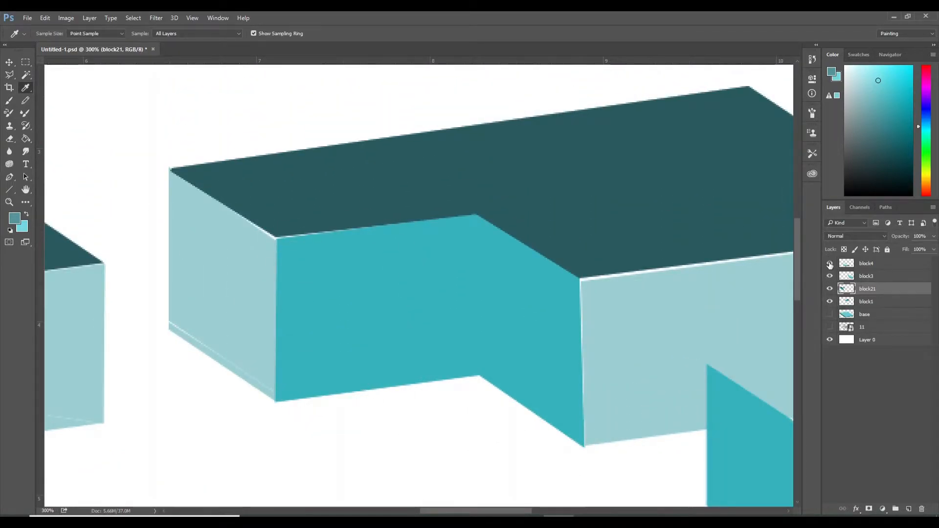
{"action": "left_click", "coordinate": [829, 302]}
{"action": "left_click", "coordinate": [866, 301]}
{"action": "key", "text": "b"}
{"action": "left_click", "coordinate": [50, 33]}
{"action": "left_click", "coordinate": [232, 321]}
{"action": "key", "text": "ctrl+z"}
- Sample the pale teal of block1's end wall as the painting colour
{"action": "key", "text": "ctrl+plus"}
{"action": "key", "text": "ctrl+plus"}
{"action": "left_click_drag", "start_coordinate": [461, 510], "coordinate": [422, 511]}
{"action": "key", "text": "i"}
{"action": "left_click", "coordinate": [498, 226]}
{"action": "key", "text": "x"}
- Outline block1's end wall with the Polygonal Lasso, including the white seams along its roof edge, corner and base
{"action": "key", "text": "l"}
{"action": "left_click", "coordinate": [382, 70]}
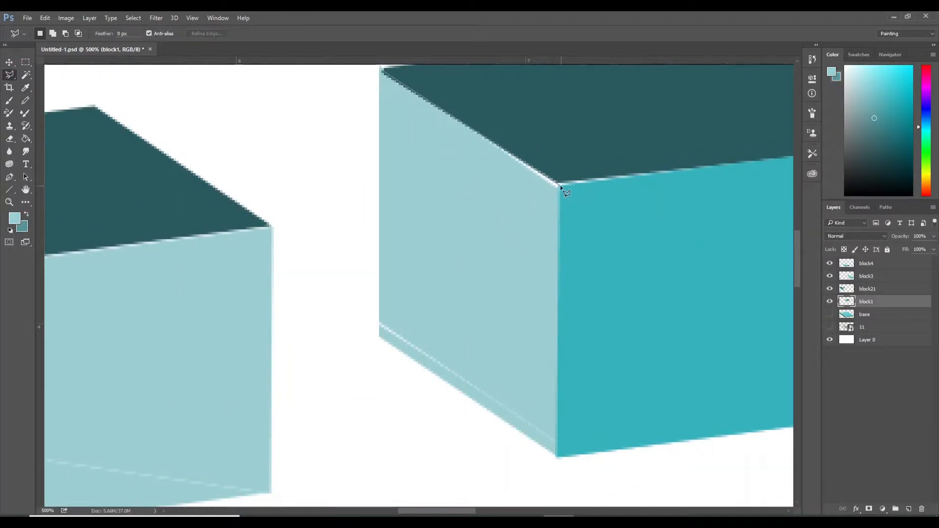
{"action": "left_click", "coordinate": [559, 185]}
{"action": "left_click", "coordinate": [556, 456]}
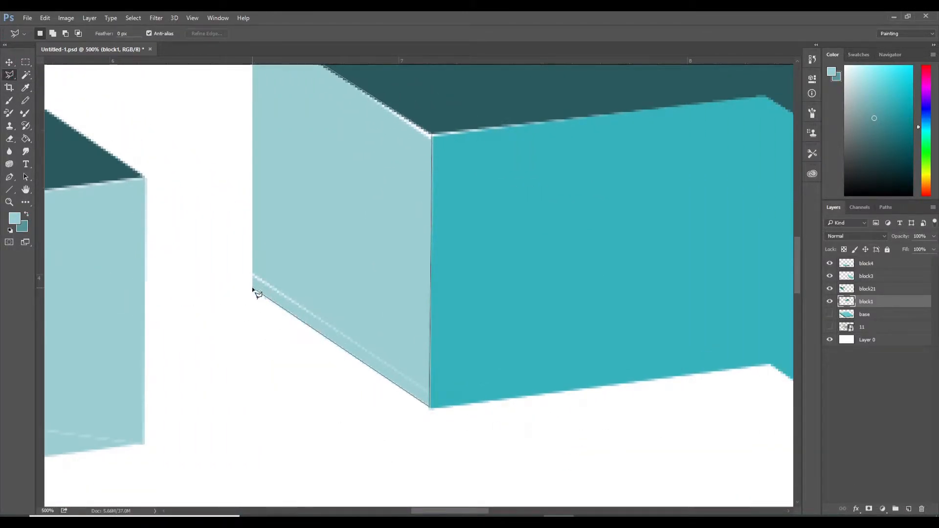
{"action": "left_click", "coordinate": [380, 337]}
{"action": "left_click", "coordinate": [254, 135]}
- Brush pale teal over the selected end wall of block1 to cover its white seams and clear the selection
{"action": "key", "text": "b"}
{"action": "left_click_drag", "start_coordinate": [377, 216], "coordinate": [160, 230]}
{"action": "scroll", "coordinate": [342, 419], "scroll_direction": "down", "scroll_amount": 1}
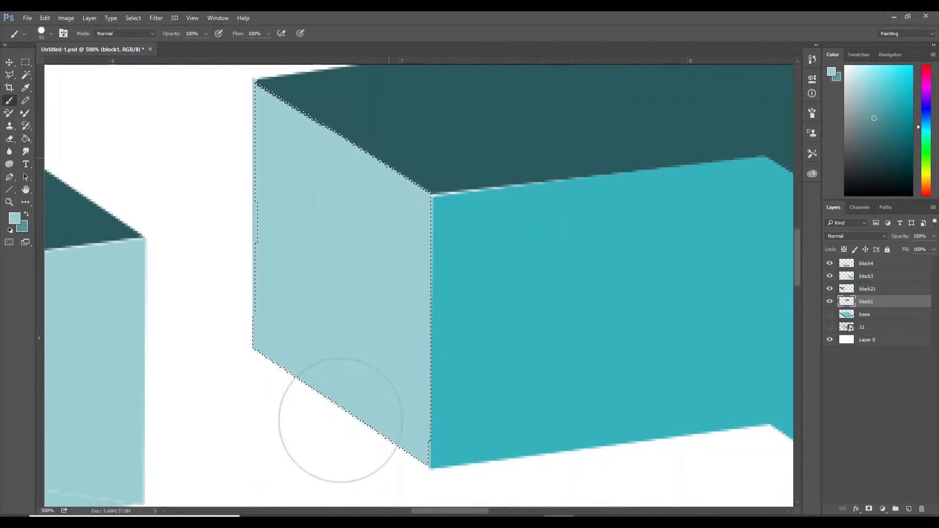
{"action": "key", "text": "ctrl+d"}
{"action": "left_click_drag", "start_coordinate": [417, 511], "coordinate": [397, 513]}
{"action": "scroll", "coordinate": [252, 318], "scroll_direction": "down", "scroll_amount": 3}
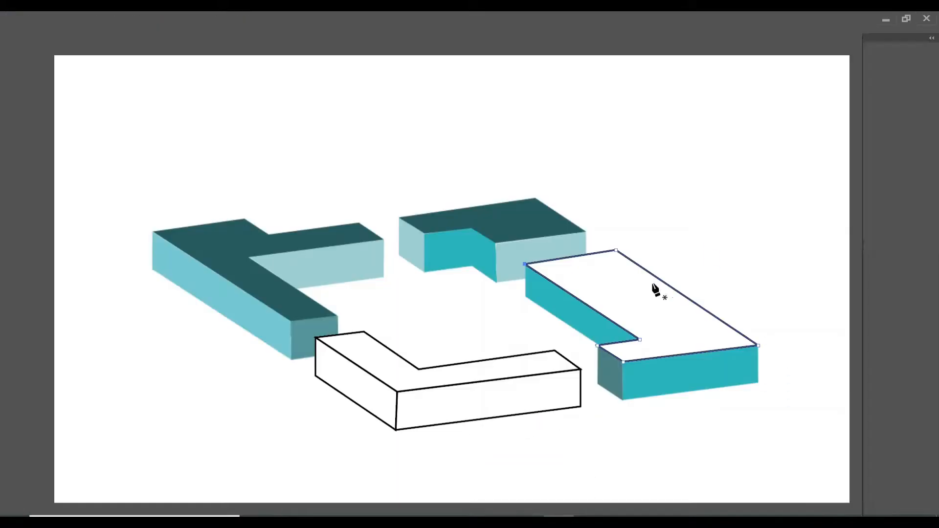
{"action": "left_click", "coordinate": [624, 362]}
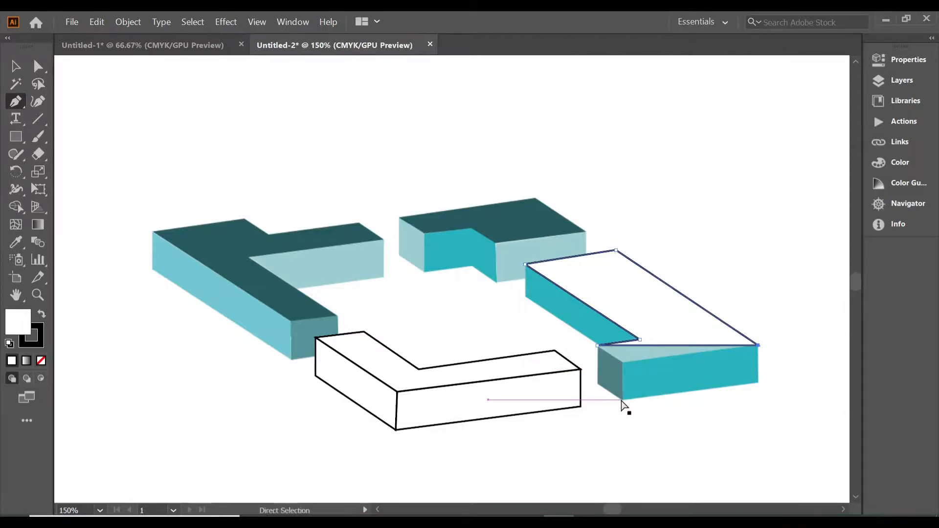
{"action": "key", "text": "ctrl+z"}
{"action": "left_click", "coordinate": [759, 346]}
{"action": "key", "text": "ctrl+z"}
- In Illustrator, trace the front wall of the right-hand block as a closed white shape with the Pen tool
{"action": "key", "text": "v"}
{"action": "key", "text": "p"}
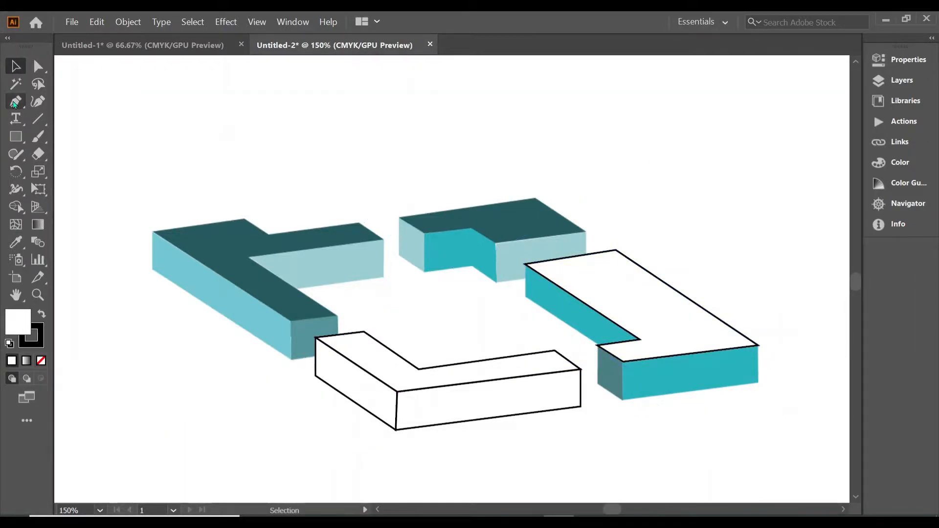
{"action": "left_click", "coordinate": [758, 384]}
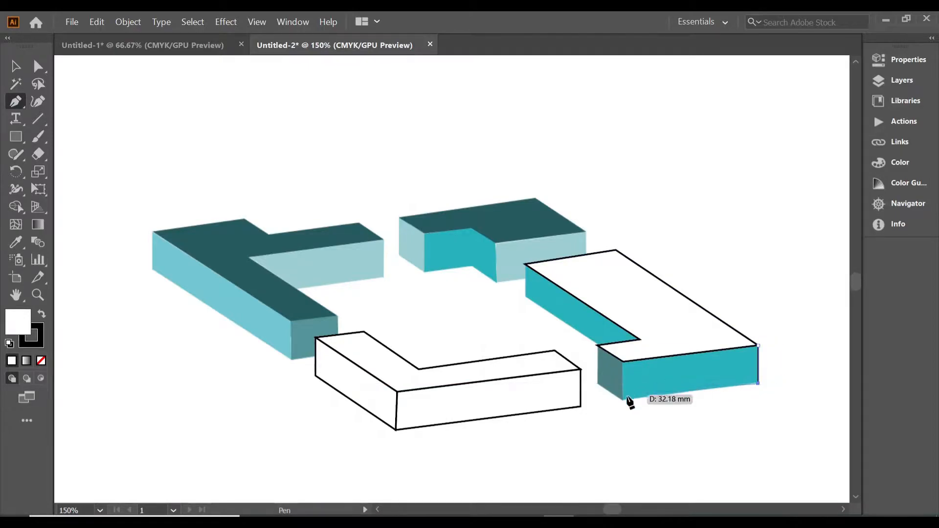
{"action": "left_click", "coordinate": [622, 398]}
{"action": "left_click", "coordinate": [622, 361]}
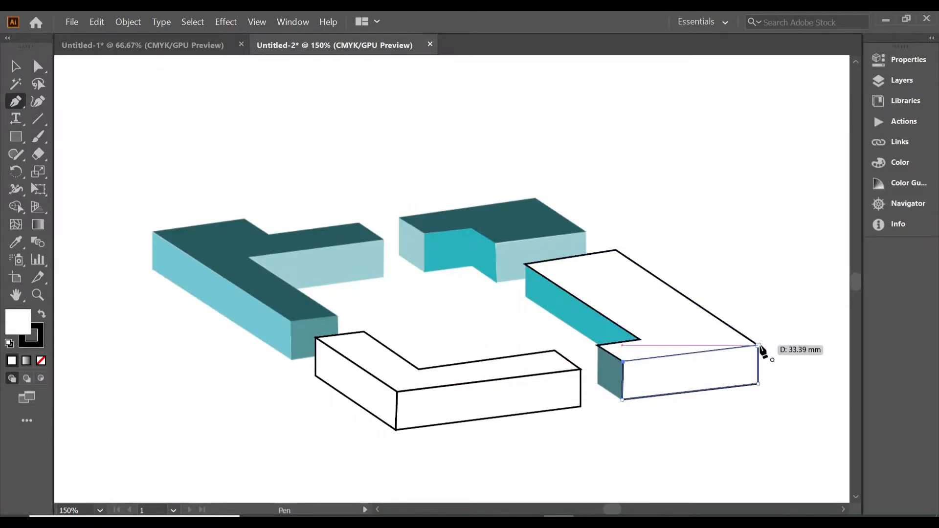
- Trace the right-hand block's small end wall and its long inner wall as separate shapes with the Pen tool
{"action": "left_click", "coordinate": [597, 345]}
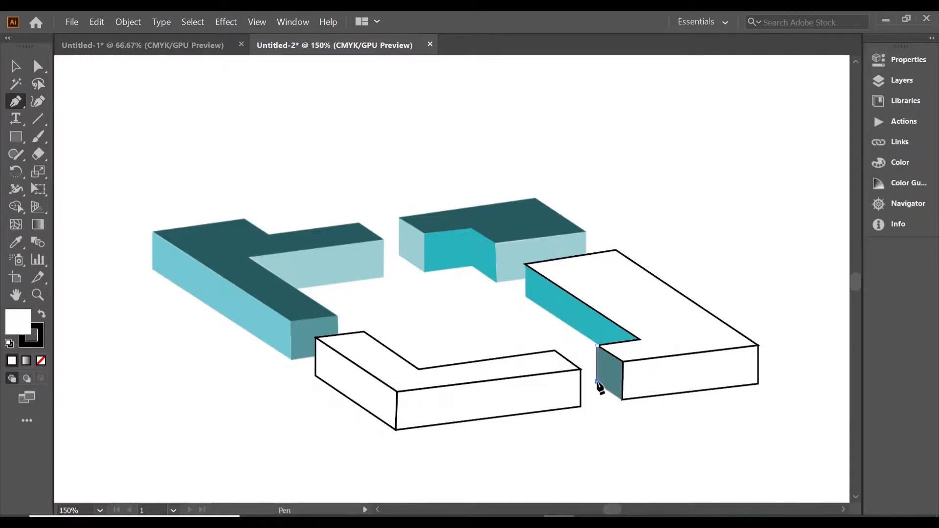
{"action": "left_click", "coordinate": [597, 384]}
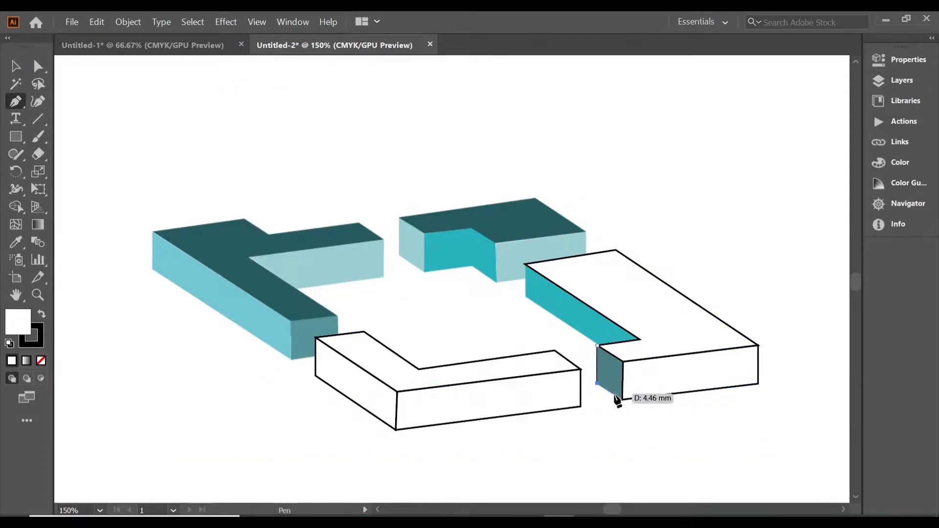
{"action": "left_click", "coordinate": [623, 362]}
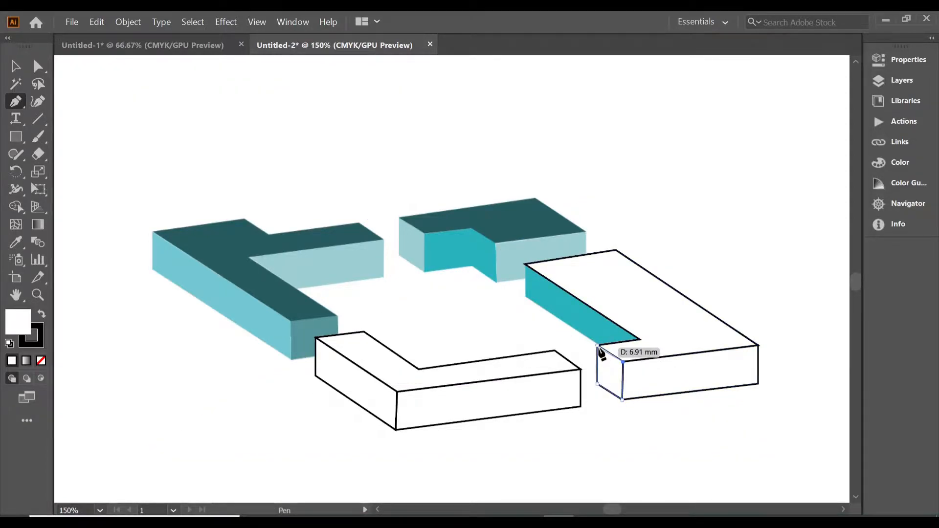
{"action": "left_click", "coordinate": [525, 264]}
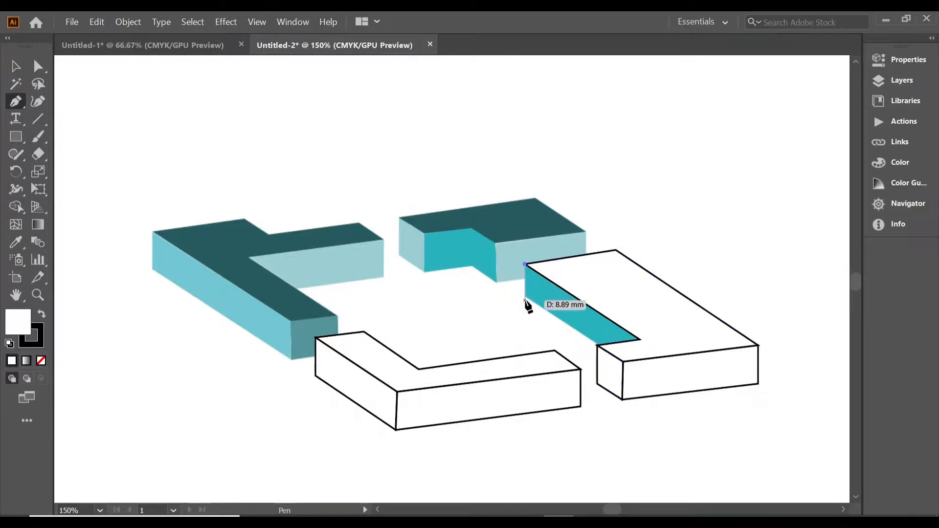
{"action": "left_click", "coordinate": [597, 345]}
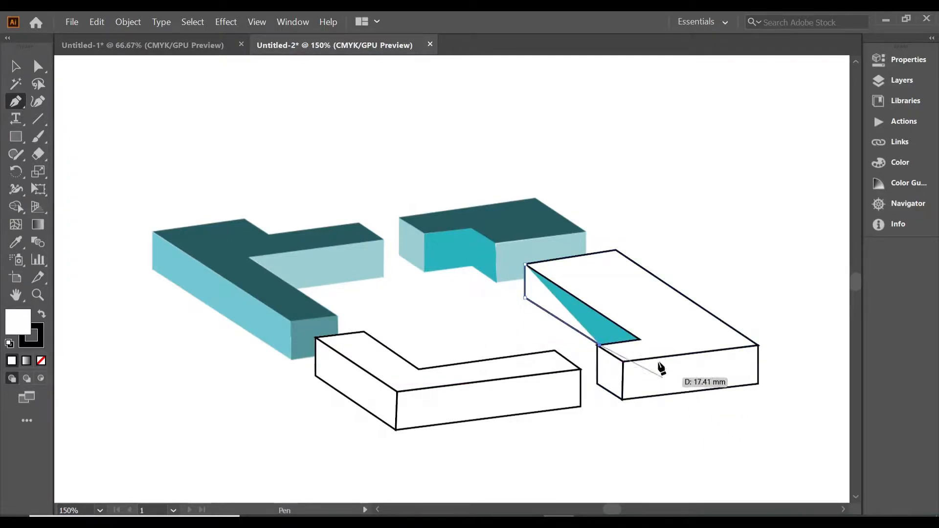
{"action": "left_click", "coordinate": [640, 339]}
- Trace the rear block's notched roof corner by corner as a closed shape with the Pen tool
{"action": "scroll", "coordinate": [479, 275], "scroll_direction": "up", "scroll_amount": 2}
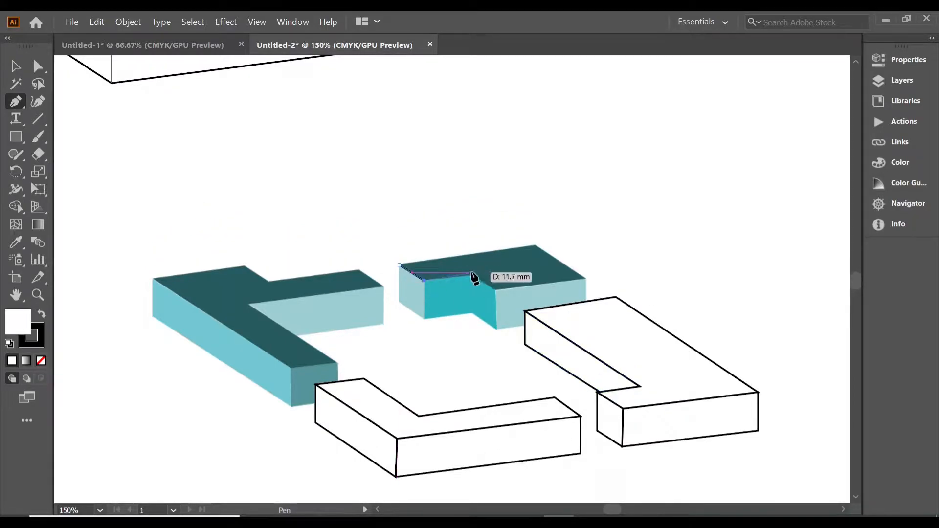
{"action": "key", "text": "ctrl+plus"}
{"action": "key", "text": "ctrl+plus"}
{"action": "key", "text": "ctrl+plus"}
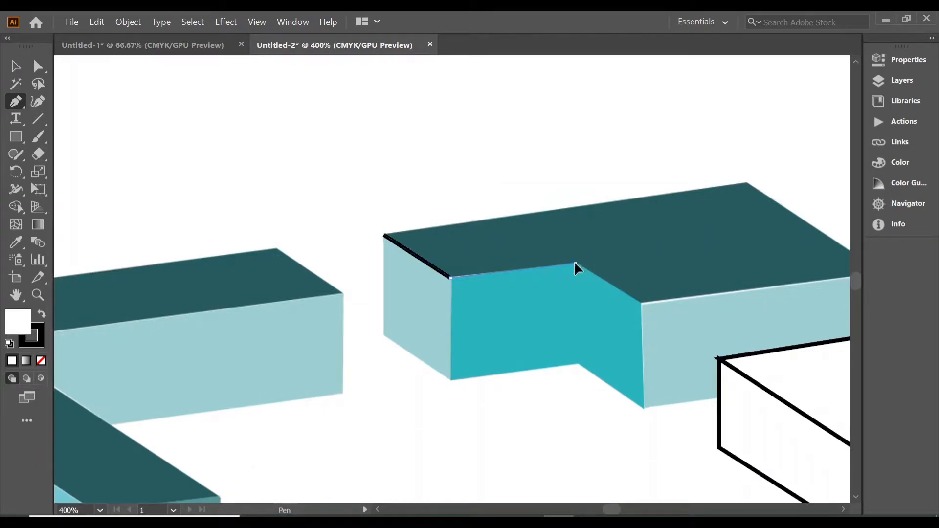
{"action": "left_click", "coordinate": [575, 265]}
{"action": "left_click", "coordinate": [642, 304]}
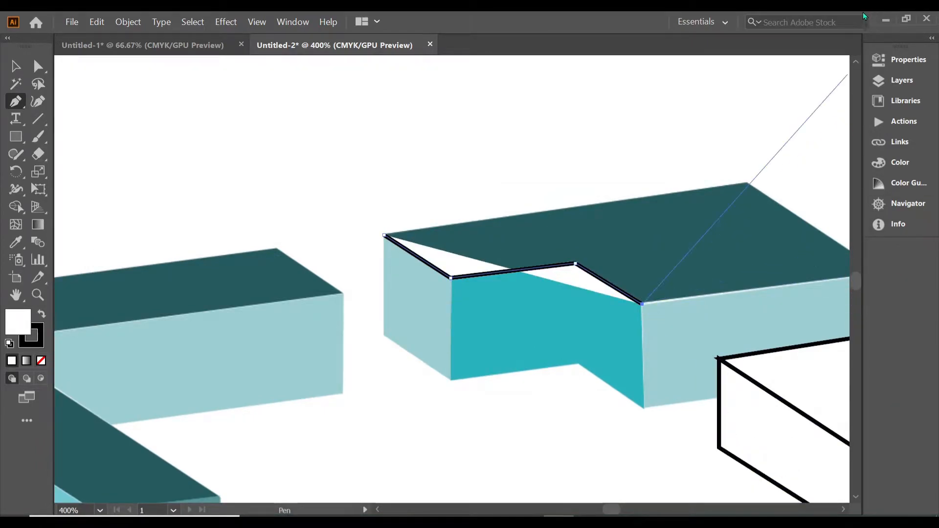
{"action": "key", "text": "ctrl+minus"}
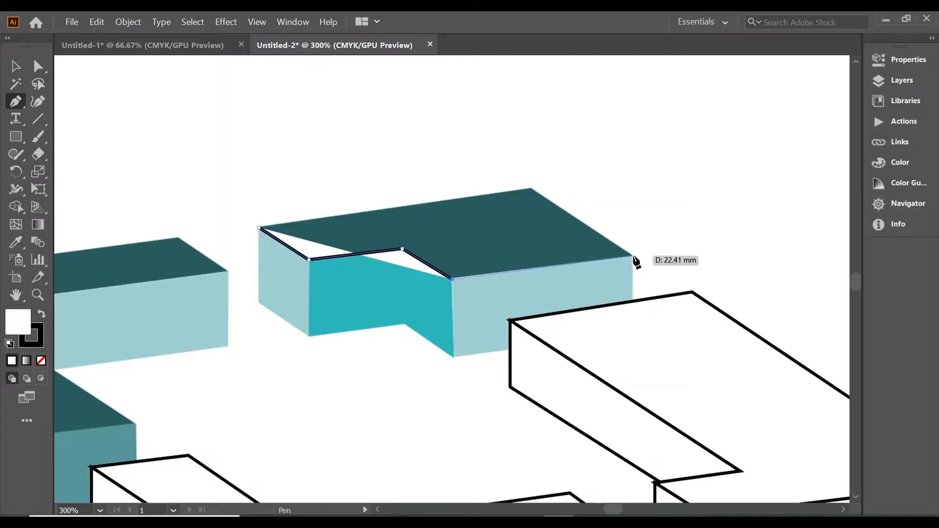
{"action": "left_click", "coordinate": [632, 256]}
{"action": "left_click", "coordinate": [530, 187]}
{"action": "left_click", "coordinate": [259, 228]}
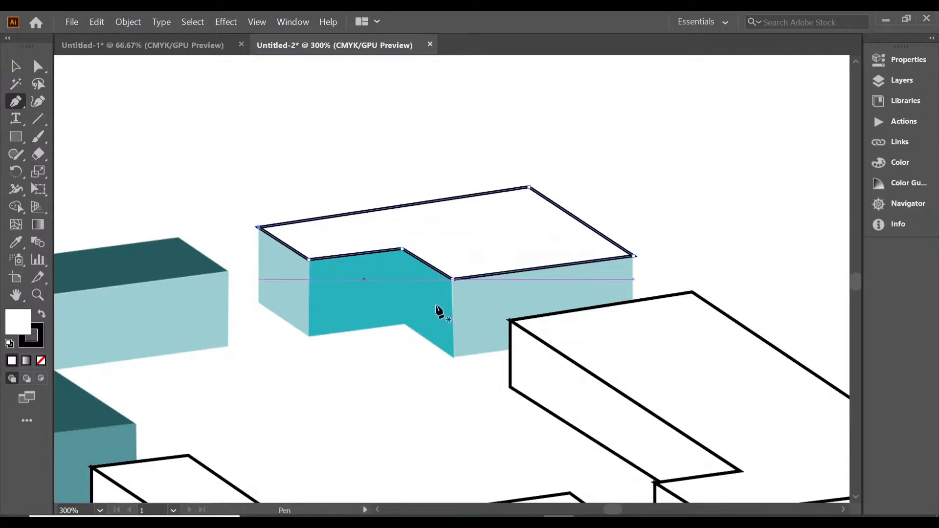
{"action": "left_click", "coordinate": [454, 356]}
{"action": "left_click", "coordinate": [451, 279]}
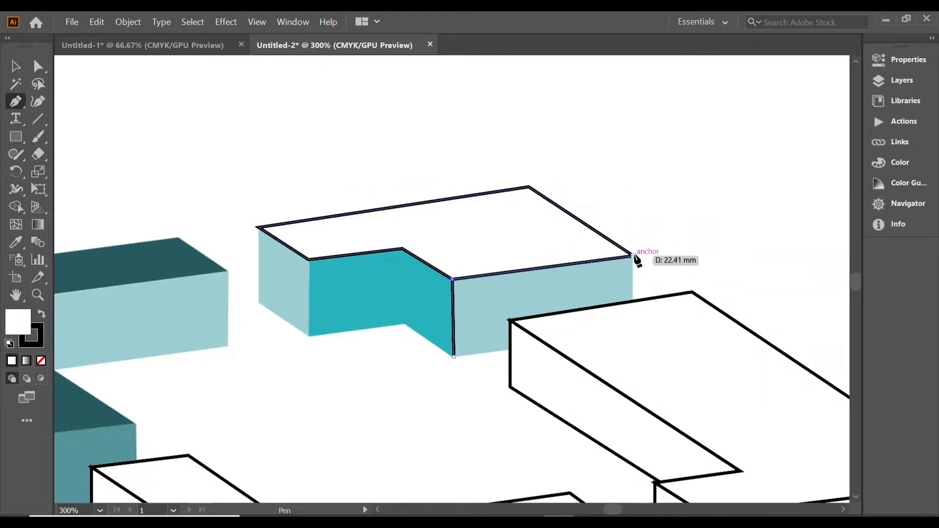
{"action": "left_click", "coordinate": [632, 256]}
{"action": "left_click", "coordinate": [633, 299]}
- Trace the rear block's front wall as a closed four-corner shape, covering the part overlapping the right-hand block
{"action": "left_click", "coordinate": [453, 356]}
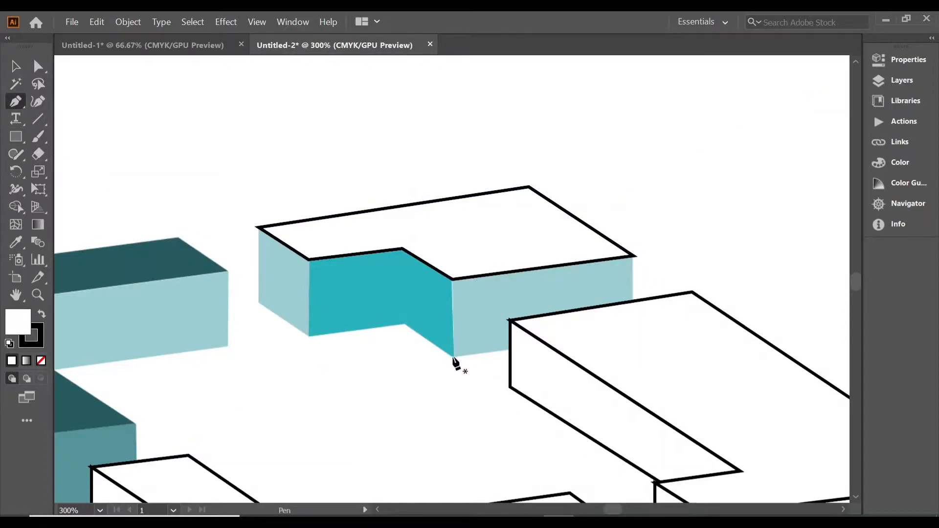
{"action": "left_click", "coordinate": [633, 337]}
{"action": "left_click", "coordinate": [633, 256]}
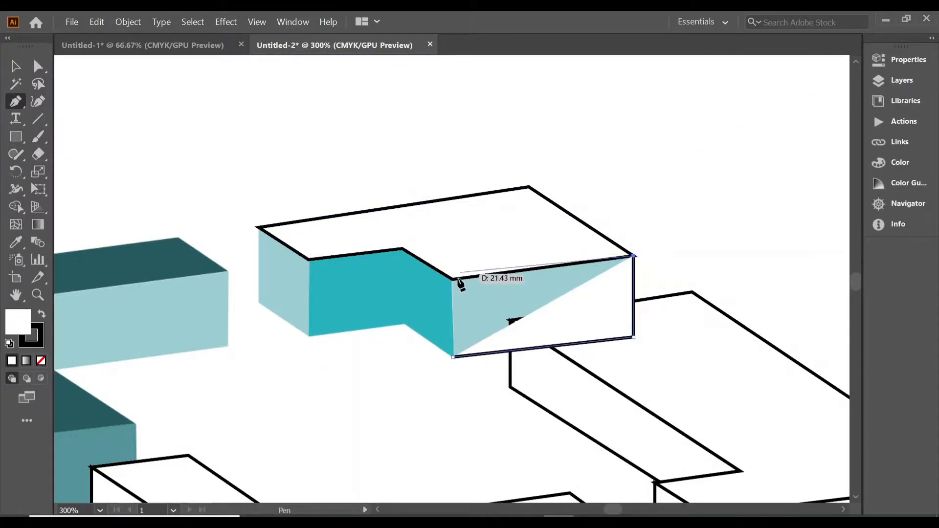
{"action": "left_click", "coordinate": [452, 279]}
- Trace the rear block's narrow end wall with the Pen tool and deselect the shape
{"action": "left_click", "coordinate": [254, 226]}
{"action": "left_click", "coordinate": [255, 300]}
{"action": "left_click", "coordinate": [308, 336]}
{"action": "left_click", "coordinate": [309, 259]}
{"action": "left_click", "coordinate": [308, 336]}
{"action": "key", "text": "ctrl+z"}
{"action": "left_click", "coordinate": [16, 66]}
{"action": "left_click", "coordinate": [78, 156]}
- Trace the recess's edges and its rear wall on the rear block as a closed shape beside the end wall
{"action": "left_click", "coordinate": [16, 101]}
{"action": "left_click", "coordinate": [453, 357]}
{"action": "left_click", "coordinate": [404, 324]}
{"action": "left_click", "coordinate": [402, 249]}
{"action": "left_click", "coordinate": [404, 324]}
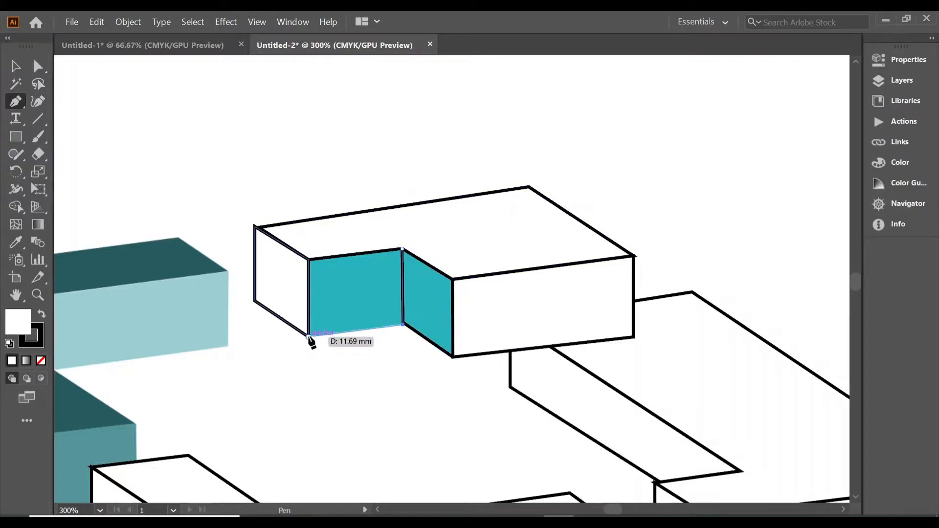
{"action": "left_click", "coordinate": [308, 337]}
{"action": "left_click", "coordinate": [308, 259]}
{"action": "left_click", "coordinate": [402, 249]}
{"action": "left_click", "coordinate": [403, 324]}
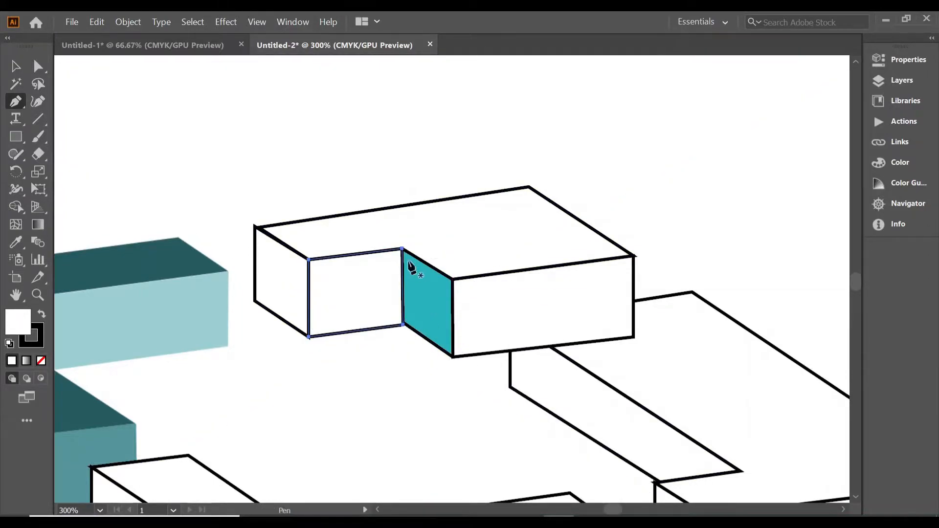
- Trace the recess's remaining side wall on the rear block as a closed shape and deselect it
{"action": "left_click", "coordinate": [17, 66]}
{"action": "left_click", "coordinate": [78, 147]}
{"action": "left_click", "coordinate": [16, 101]}
{"action": "left_click", "coordinate": [402, 249]}
{"action": "left_click", "coordinate": [452, 280]}
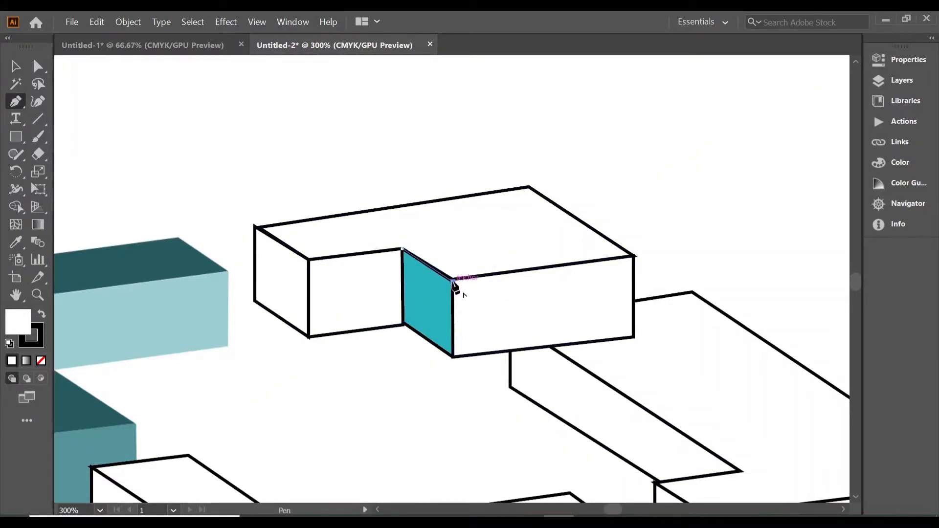
{"action": "left_click", "coordinate": [452, 357]}
{"action": "left_click", "coordinate": [404, 324]}
{"action": "left_click", "coordinate": [402, 250]}
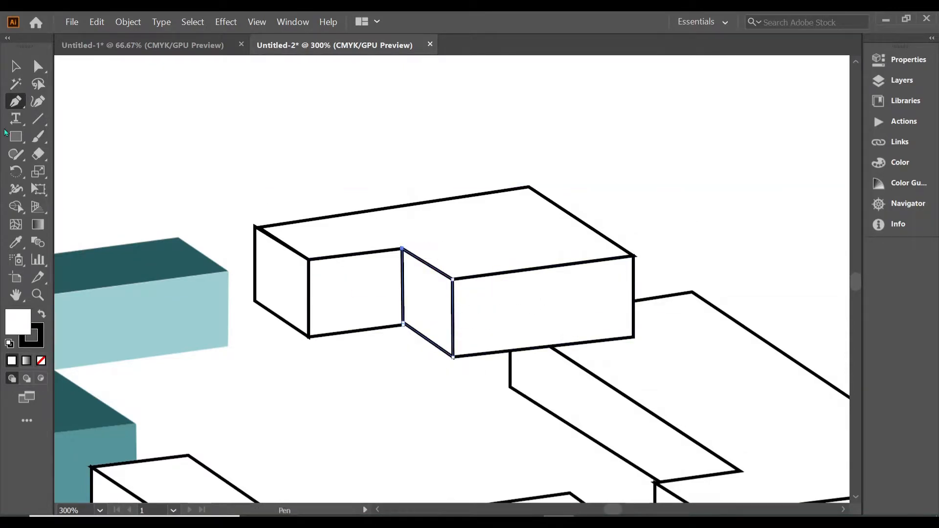
{"action": "left_click", "coordinate": [16, 66]}
{"action": "scroll", "coordinate": [452, 278], "scroll_direction": "left", "scroll_amount": 6}
{"action": "scroll", "coordinate": [587, 342], "scroll_direction": "right", "scroll_amount": 4}
{"action": "left_click", "coordinate": [675, 425]}
- Trace the left block's branched roof as a closed eight-corner shape with the Pen tool
{"action": "scroll", "coordinate": [451, 279], "scroll_direction": "left", "scroll_amount": 11}
{"action": "left_click", "coordinate": [16, 102]}
{"action": "scroll", "coordinate": [343, 220], "scroll_direction": "right", "scroll_amount": 3}
{"action": "left_click", "coordinate": [294, 197]}
{"action": "left_click", "coordinate": [478, 171]}
{"action": "left_click", "coordinate": [526, 201]}
{"action": "left_click", "coordinate": [708, 179]}
{"action": "left_click", "coordinate": [756, 212]}
{"action": "left_click", "coordinate": [485, 249]}
{"action": "left_click", "coordinate": [667, 364]}
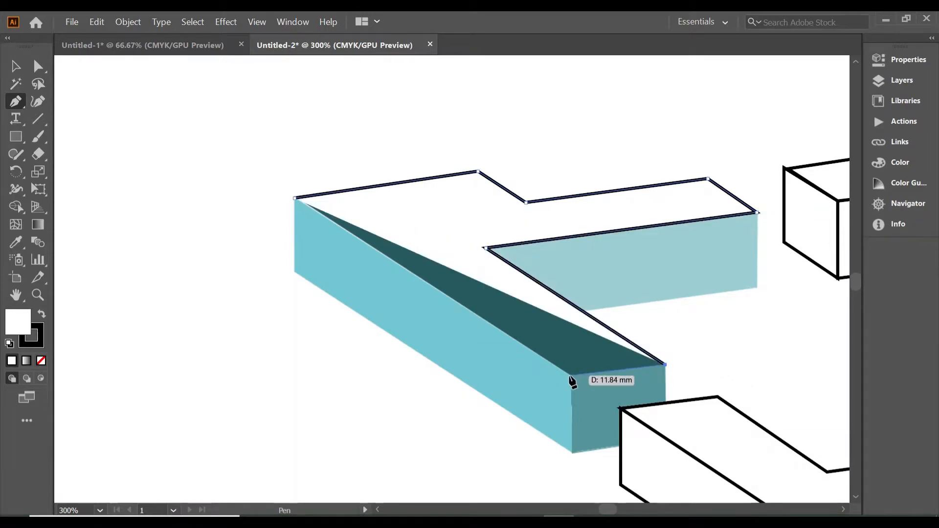
{"action": "left_click", "coordinate": [568, 375]}
{"action": "left_click", "coordinate": [294, 197]}
- Trace the left block's long outer wall as a closed shape, undoing the misplaced anchor points
{"action": "left_click", "coordinate": [295, 272]}
{"action": "left_click", "coordinate": [295, 197]}
{"action": "left_click", "coordinate": [568, 375]}
{"action": "key", "text": "ctrl+z"}
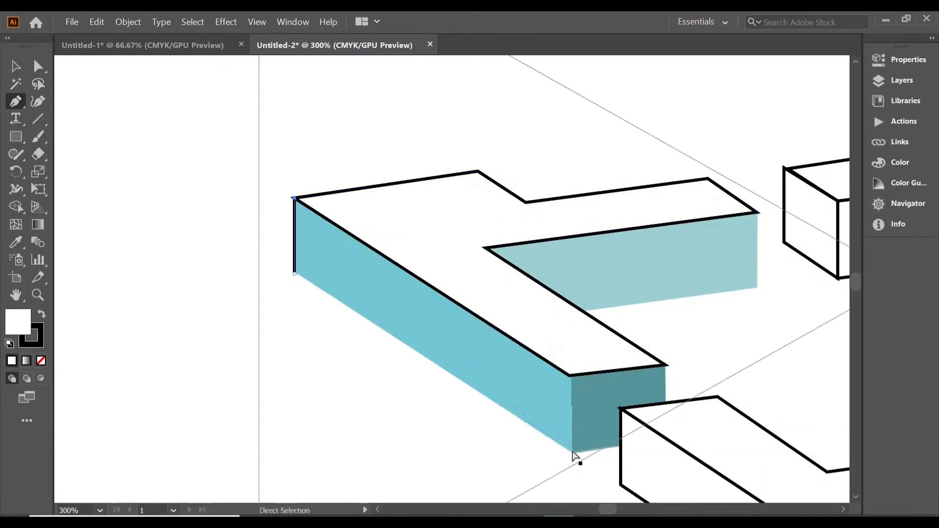
{"action": "key", "text": "ctrl+z"}
{"action": "left_click", "coordinate": [572, 452]}
{"action": "left_click", "coordinate": [573, 375]}
{"action": "left_click", "coordinate": [294, 198]}
{"action": "left_click", "coordinate": [294, 273]}
- Trace the left block's end wall as a closed four-corner shape with the Pen tool
{"action": "scroll", "coordinate": [461, 316], "scroll_direction": "down", "scroll_amount": 3}
{"action": "left_click", "coordinate": [665, 270]}
{"action": "left_click", "coordinate": [665, 346]}
{"action": "left_click", "coordinate": [572, 358]}
{"action": "left_click", "coordinate": [573, 282]}
{"action": "left_click", "coordinate": [665, 271]}
- Trace the inner wall under the left block's side wing as a closed shape
{"action": "scroll", "coordinate": [709, 245], "scroll_direction": "up", "scroll_amount": 3}
{"action": "left_click", "coordinate": [757, 212]}
{"action": "left_click", "coordinate": [756, 289]}
{"action": "left_click", "coordinate": [585, 313]}
{"action": "left_click", "coordinate": [757, 212]}
{"action": "key", "text": "ctrl+minus"}
{"action": "key", "text": "ctrl+minus"}
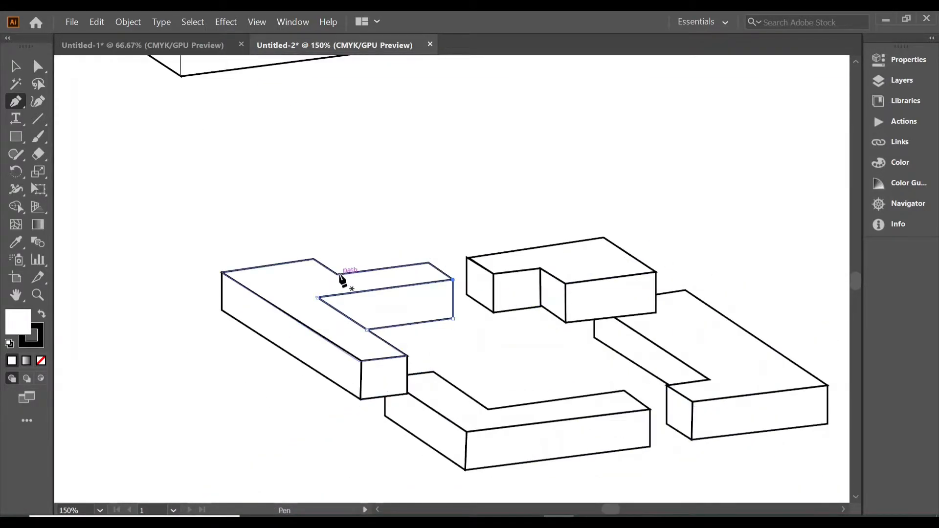
{"action": "scroll", "coordinate": [291, 238], "scroll_direction": "down", "scroll_amount": 2}
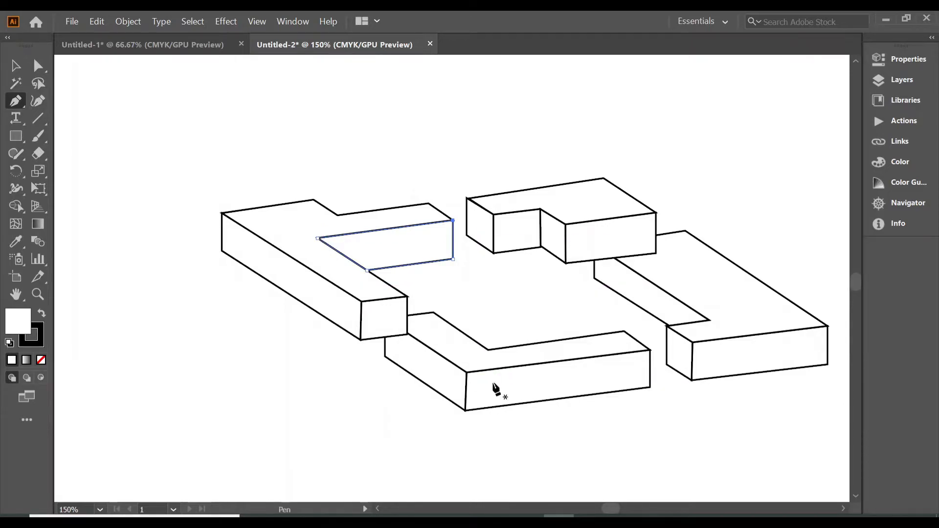
{"action": "scroll", "coordinate": [495, 389], "scroll_direction": "down", "scroll_amount": 1}
- Try to group the left block's traced faces and move them away from the other blocks, undoing both changes
{"action": "key", "text": "v"}
{"action": "left_click", "coordinate": [306, 278]}
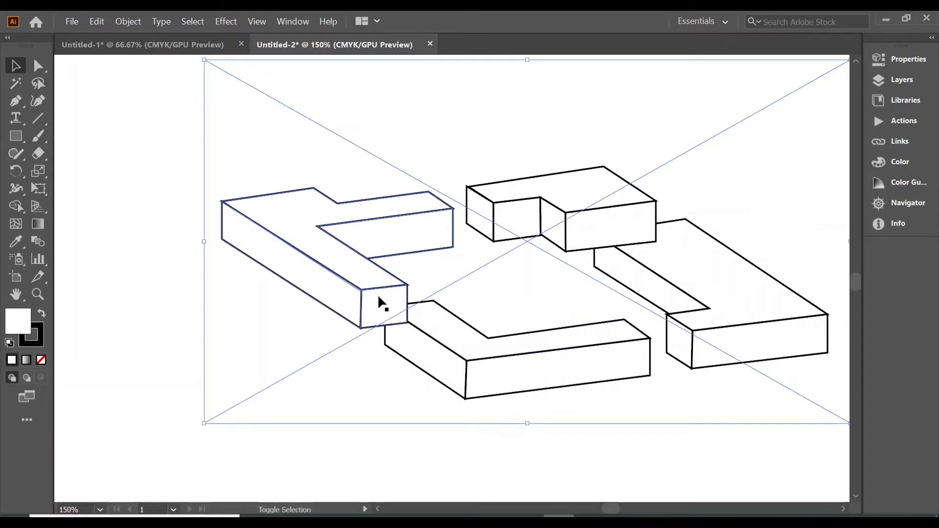
{"action": "left_click", "coordinate": [358, 219], "text": "ctrl"}
{"action": "left_click", "coordinate": [289, 255]}
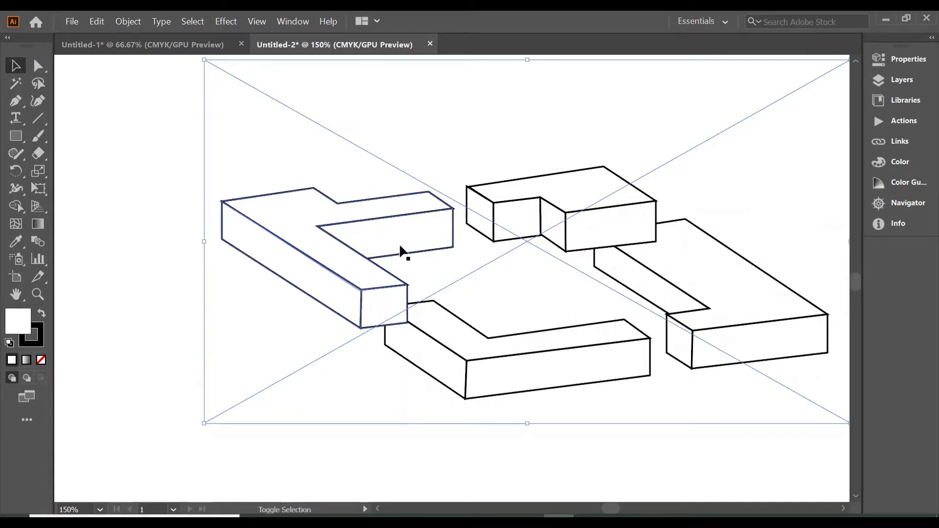
{"action": "right_click", "coordinate": [302, 236]}
{"action": "left_click", "coordinate": [337, 310]}
{"action": "left_click_drag", "start_coordinate": [323, 255], "coordinate": [262, 174]}
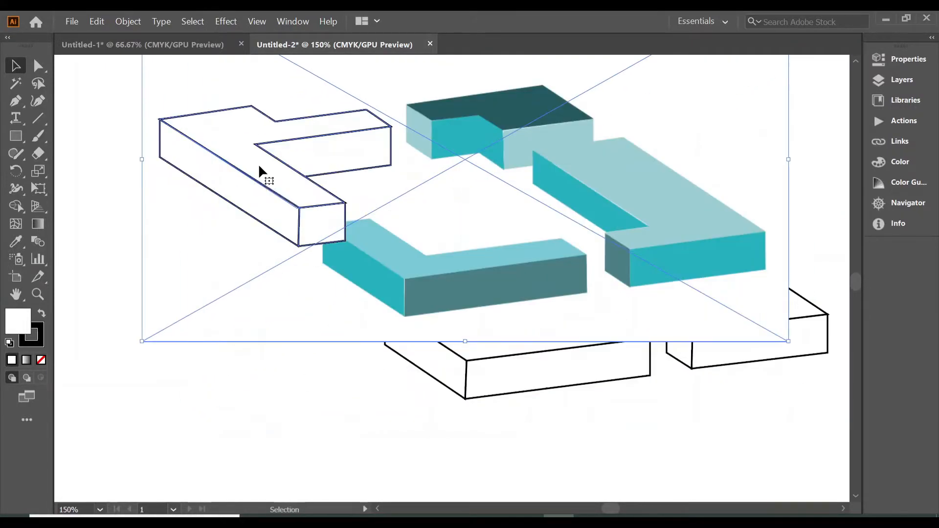
{"action": "key", "text": "ctrl+z"}
{"action": "key", "text": "ctrl+z"}
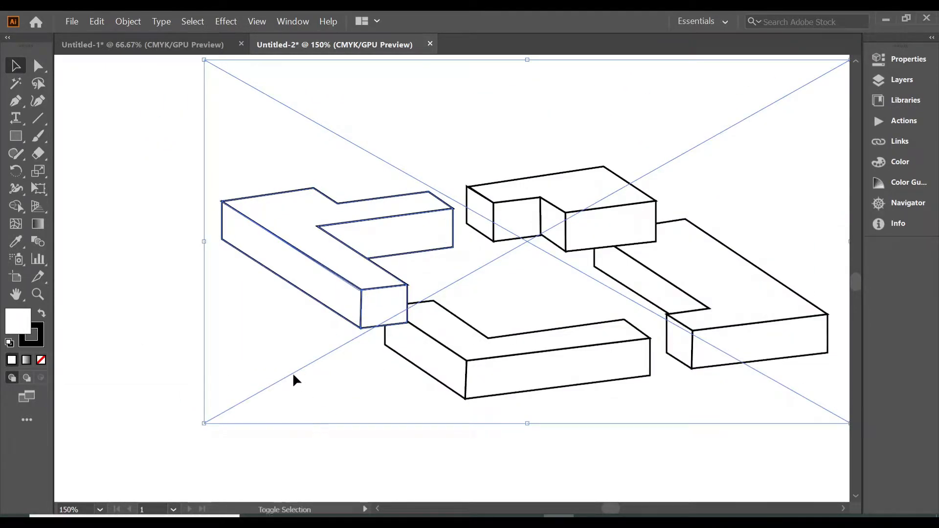
{"action": "left_click", "coordinate": [288, 396]}
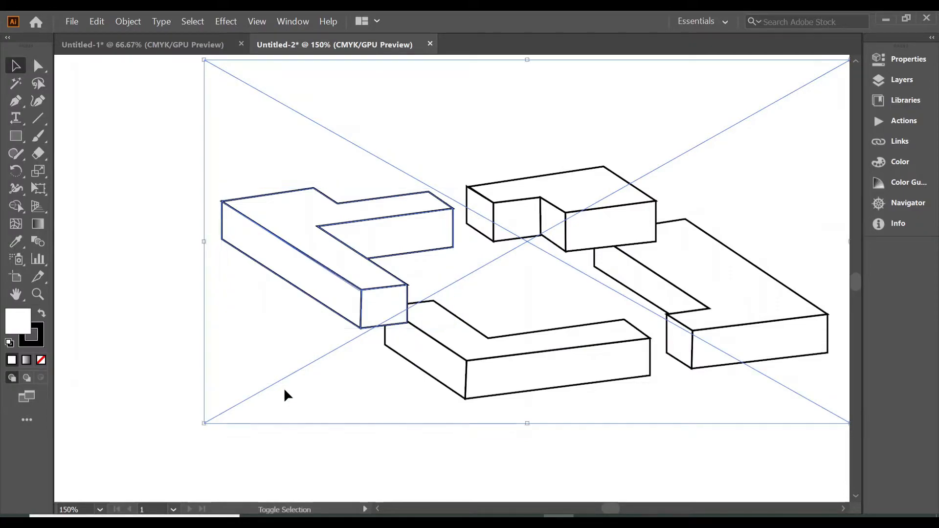
- Try to group the left block's faces together with the reference image and move the selection, undoing both changes
{"action": "right_click", "coordinate": [282, 261]}
{"action": "left_click", "coordinate": [298, 339]}
{"action": "left_click_drag", "start_coordinate": [305, 269], "coordinate": [265, 363]}
{"action": "key", "text": "ctrl+z"}
{"action": "key", "text": "ctrl+z"}
{"action": "left_click", "coordinate": [323, 462]}
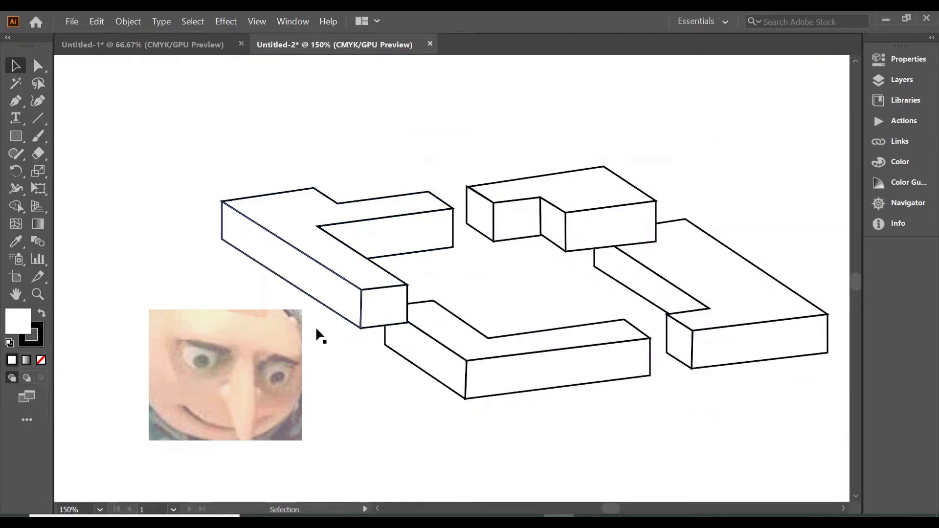
- Delete the placed reference image behind the traced blocks
{"action": "left_click_drag", "start_coordinate": [328, 313], "coordinate": [167, 313]}
{"action": "left_click_drag", "start_coordinate": [327, 385], "coordinate": [139, 345]}
{"action": "left_click_drag", "start_coordinate": [276, 348], "coordinate": [230, 355]}
{"action": "key", "text": "Delete"}
- Group the left block's traced faces, test-move the group and undo the test moves
{"action": "left_click", "coordinate": [345, 287]}
{"action": "left_click", "coordinate": [363, 263], "text": "shift"}
{"action": "left_click", "coordinate": [380, 309], "text": "shift"}
{"action": "right_click", "coordinate": [307, 269]}
{"action": "left_click", "coordinate": [325, 329]}
{"action": "left_click_drag", "start_coordinate": [293, 245], "coordinate": [205, 206]}
{"action": "key", "text": "ctrl+z"}
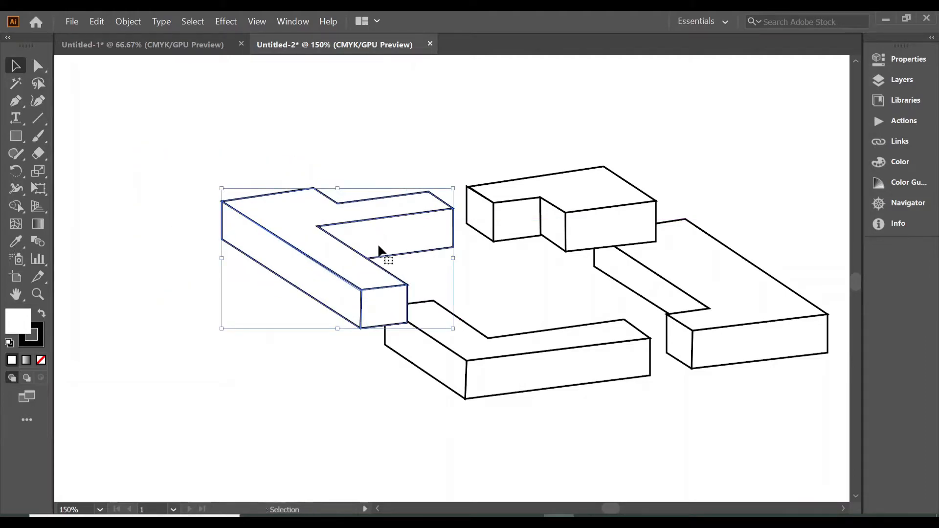
{"action": "right_click", "coordinate": [334, 265]}
{"action": "left_click", "coordinate": [353, 346]}
{"action": "left_click_drag", "start_coordinate": [351, 296], "coordinate": [242, 325]}
{"action": "key", "text": "ctrl+z"}
- Group the front L-shaped block's faces and bring the group to the front
{"action": "left_click", "coordinate": [490, 360]}
{"action": "left_click", "coordinate": [497, 381], "text": "shift"}
{"action": "right_click", "coordinate": [433, 377]}
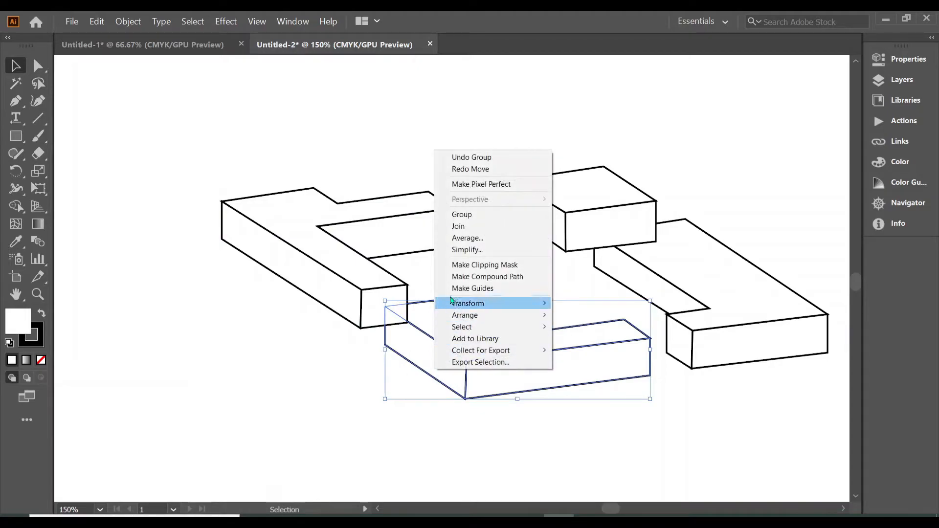
{"action": "left_click", "coordinate": [466, 215]}
{"action": "right_click", "coordinate": [434, 375]}
{"action": "mouse_move", "coordinate": [494, 308]}
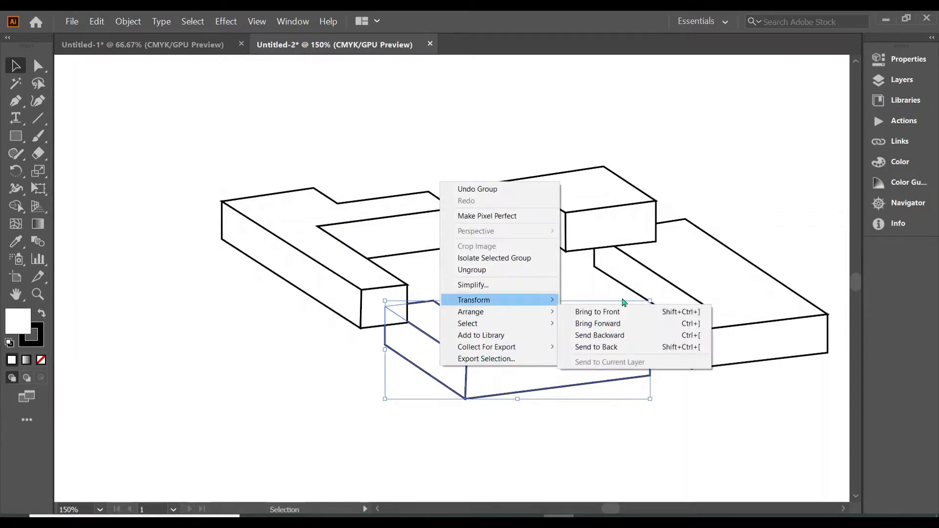
{"action": "left_click", "coordinate": [597, 311]}
{"action": "left_click", "coordinate": [581, 447]}
- Group the rear block's faces and change the group's stacking order
{"action": "left_click", "coordinate": [486, 202], "text": "ctrl"}
{"action": "left_click", "coordinate": [535, 207], "text": "ctrl"}
{"action": "left_click", "coordinate": [572, 220], "text": "ctrl"}
{"action": "left_click", "coordinate": [570, 204], "text": "ctrl"}
{"action": "left_click", "coordinate": [485, 227]}
{"action": "left_click", "coordinate": [534, 190], "text": "shift"}
{"action": "right_click", "coordinate": [625, 233]}
{"action": "left_click", "coordinate": [661, 295]}
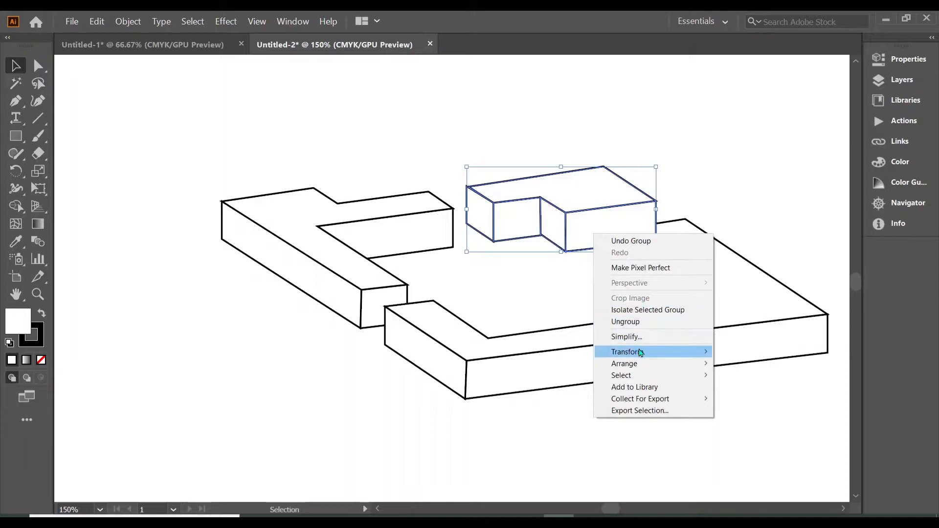
{"action": "mouse_move", "coordinate": [641, 362]}
{"action": "left_click", "coordinate": [732, 375]}
{"action": "left_click", "coordinate": [734, 202]}
- Group the traced faces of the long block beside the rear block
{"action": "left_click", "coordinate": [755, 260]}
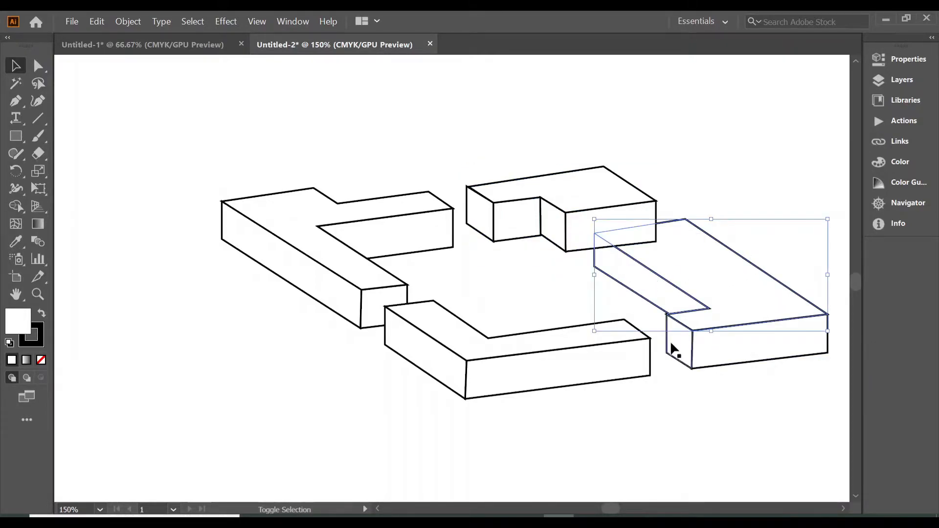
{"action": "right_click", "coordinate": [738, 351]}
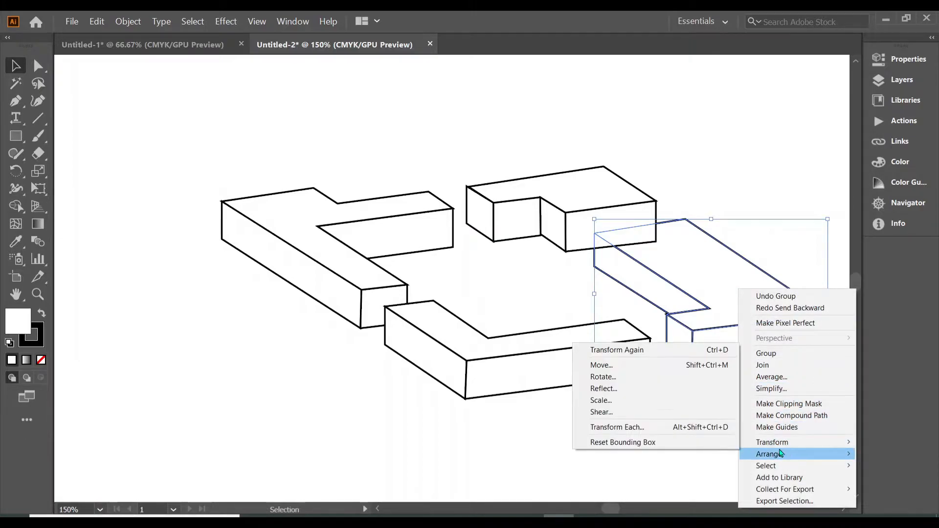
{"action": "left_click", "coordinate": [781, 353]}
{"action": "left_click", "coordinate": [734, 185]}
- Send the rear block's group backward behind the neighbouring long block
{"action": "left_click", "coordinate": [580, 231]}
{"action": "right_click", "coordinate": [580, 231]}
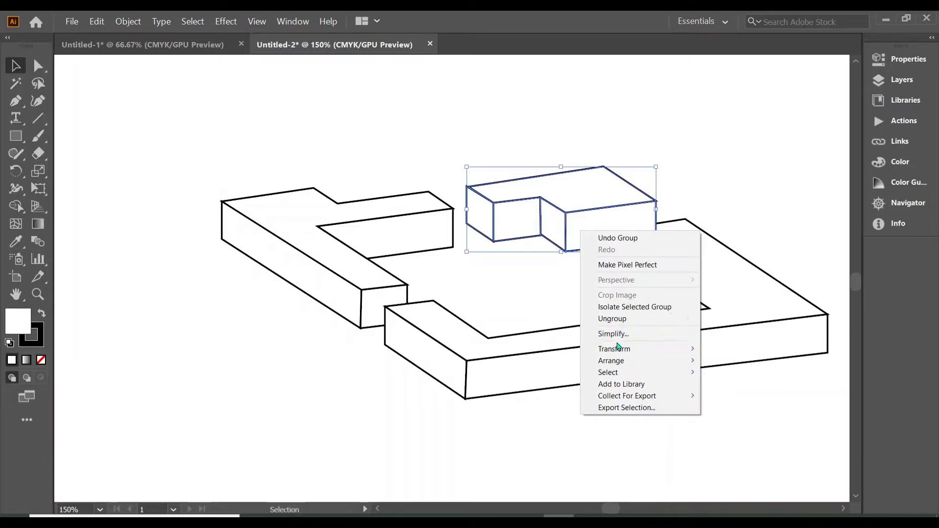
{"action": "mouse_move", "coordinate": [620, 362]}
{"action": "left_click", "coordinate": [763, 384]}
{"action": "left_click", "coordinate": [711, 336]}
{"action": "left_click", "coordinate": [716, 421]}
- Group all four blocks together and move them toward the artboard's lower-right corner
{"action": "key", "text": "ctrl+minus"}
{"action": "key", "text": "ctrl+minus"}
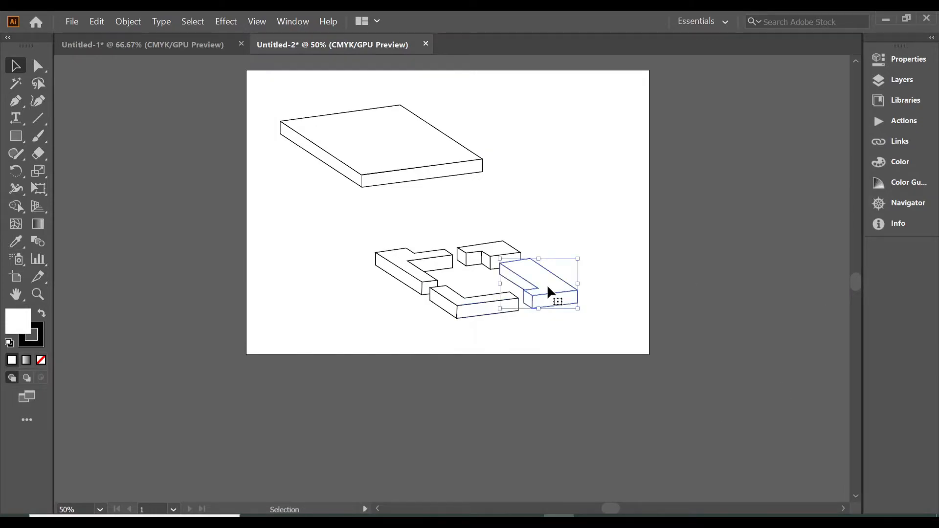
{"action": "left_click", "coordinate": [467, 315], "text": "shift"}
{"action": "left_click", "coordinate": [432, 267], "text": "shift"}
{"action": "left_click", "coordinate": [470, 250], "text": "shift"}
{"action": "right_click", "coordinate": [479, 254]}
{"action": "left_click", "coordinate": [490, 335]}
{"action": "left_click_drag", "start_coordinate": [508, 282], "coordinate": [547, 296]}
{"action": "left_click", "coordinate": [774, 265]}
- Duplicate the large slab directly below the original
{"action": "left_click_drag", "start_coordinate": [369, 215], "coordinate": [325, 287]}
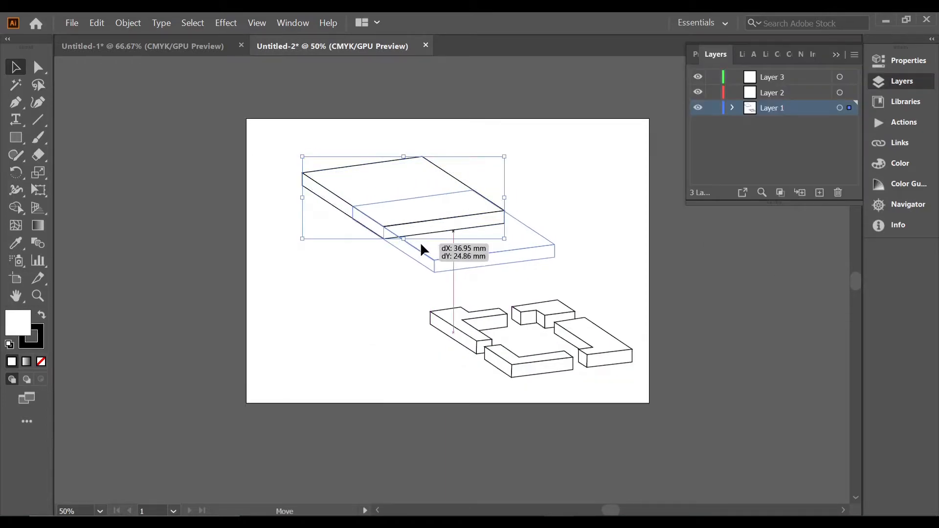
{"action": "left_click", "coordinate": [519, 244]}
{"action": "left_click", "coordinate": [329, 180]}
{"action": "left_click", "coordinate": [581, 267]}
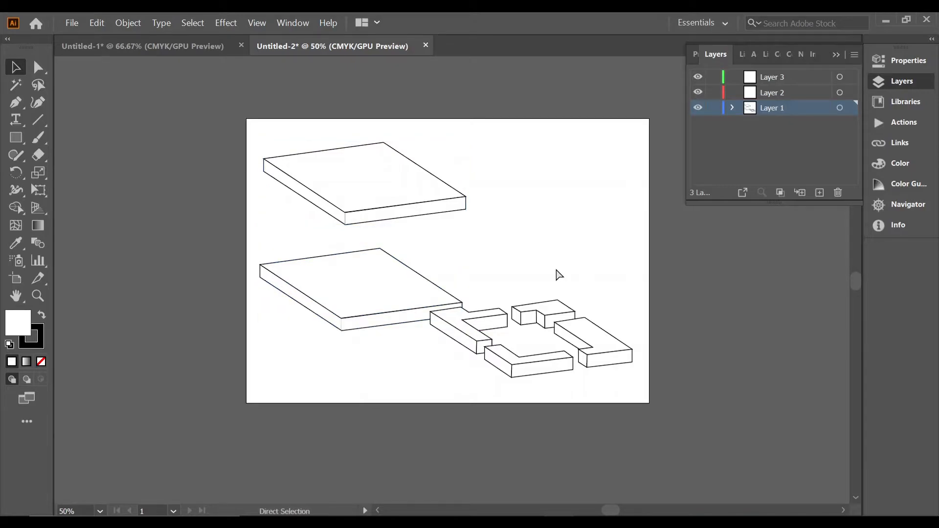
- Trace a narrow strip along the long edge of the copied slab's top as a closed four-corner shape with the Pen tool
{"action": "key", "text": "ctrl+plus"}
{"action": "key", "text": "ctrl+plus"}
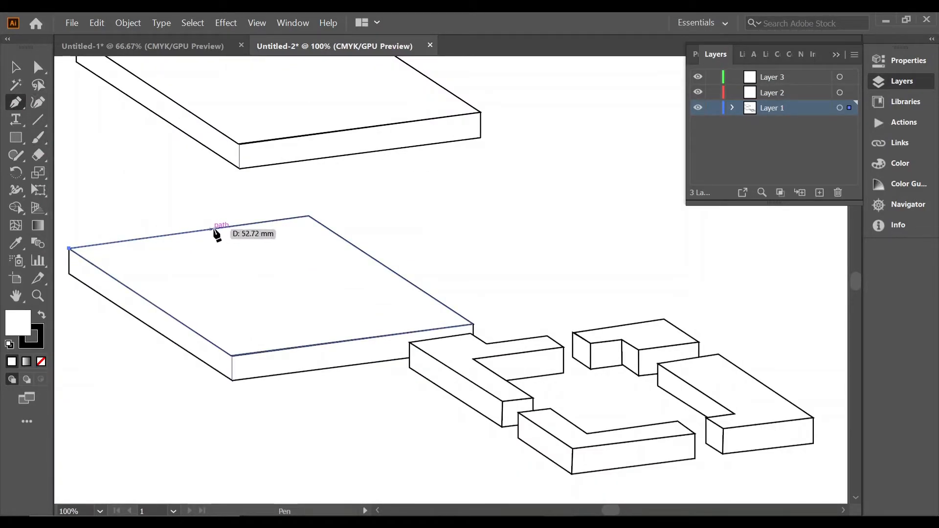
{"action": "left_click", "coordinate": [197, 230]}
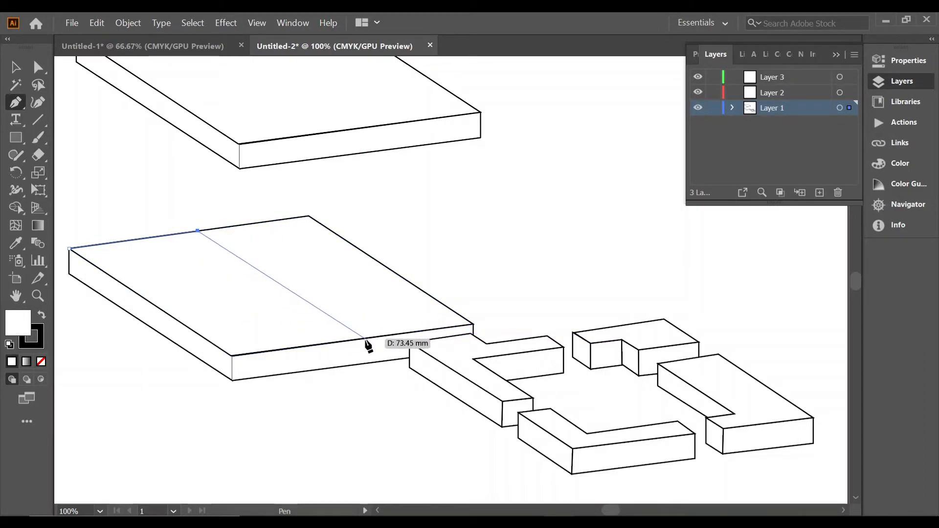
{"action": "key", "text": "ctrl+z"}
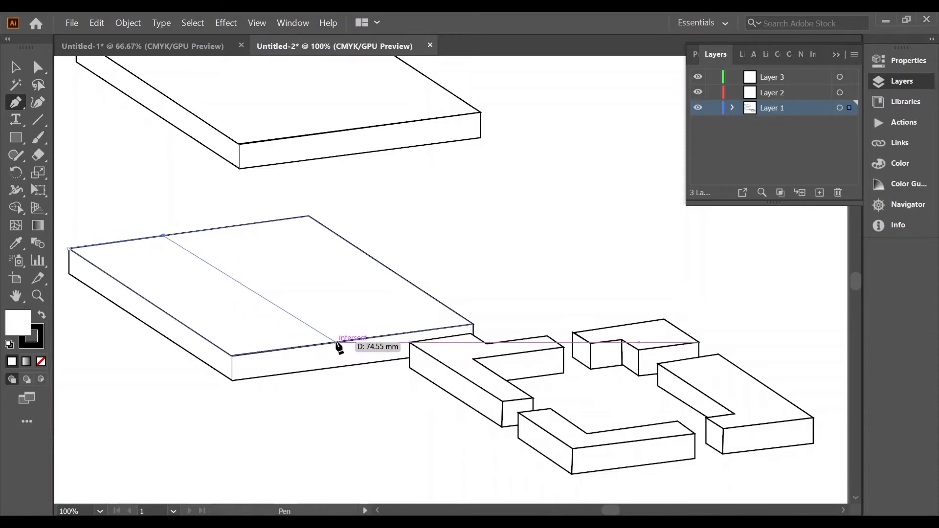
{"action": "left_click", "coordinate": [333, 342]}
{"action": "left_click", "coordinate": [233, 356]}
{"action": "left_click", "coordinate": [69, 248]}
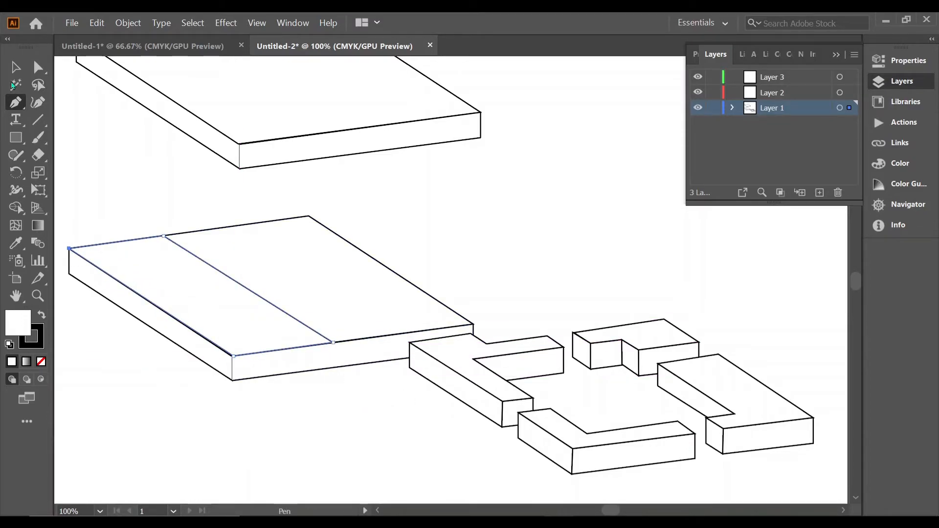
{"action": "left_click", "coordinate": [333, 342]}
{"action": "key", "text": "ctrl+z"}
{"action": "key", "text": "v"}
{"action": "left_click", "coordinate": [88, 153]}
{"action": "key", "text": "p"}
{"action": "left_click", "coordinate": [232, 380]}
{"action": "left_click", "coordinate": [233, 356]}
{"action": "key", "text": "ctrl+z"}
{"action": "key", "text": "v"}
{"action": "left_click", "coordinate": [161, 187]}
{"action": "key", "text": "p"}
{"action": "key", "text": "v"}
- Ungroup the copied slab and delete its full-width top face
{"action": "left_click", "coordinate": [384, 277]}
{"action": "right_click", "coordinate": [383, 277]}
{"action": "left_click", "coordinate": [409, 365]}
{"action": "left_click", "coordinate": [360, 455]}
{"action": "left_click", "coordinate": [323, 307]}
{"action": "key", "text": "Delete"}
- Duplicate the strip's top face onto the slab's other side and move the four-block group farther away
{"action": "left_click", "coordinate": [266, 316]}
{"action": "left_click_drag", "start_coordinate": [243, 310], "coordinate": [382, 291]}
{"action": "left_click", "coordinate": [543, 393]}
{"action": "left_click_drag", "start_coordinate": [538, 412], "coordinate": [714, 376]}
{"action": "left_click", "coordinate": [328, 366]}
{"action": "left_click", "coordinate": [15, 104]}
{"action": "left_click", "coordinate": [209, 229]}
{"action": "key", "text": "ctrl+z"}
- Duplicate the first strip's long side wall under the second strip's top face
{"action": "left_click", "coordinate": [16, 68]}
{"action": "left_click", "coordinate": [114, 201]}
{"action": "left_click", "coordinate": [162, 330]}
{"action": "left_click_drag", "start_coordinate": [162, 330], "coordinate": [304, 311]}
{"action": "left_click", "coordinate": [440, 474]}
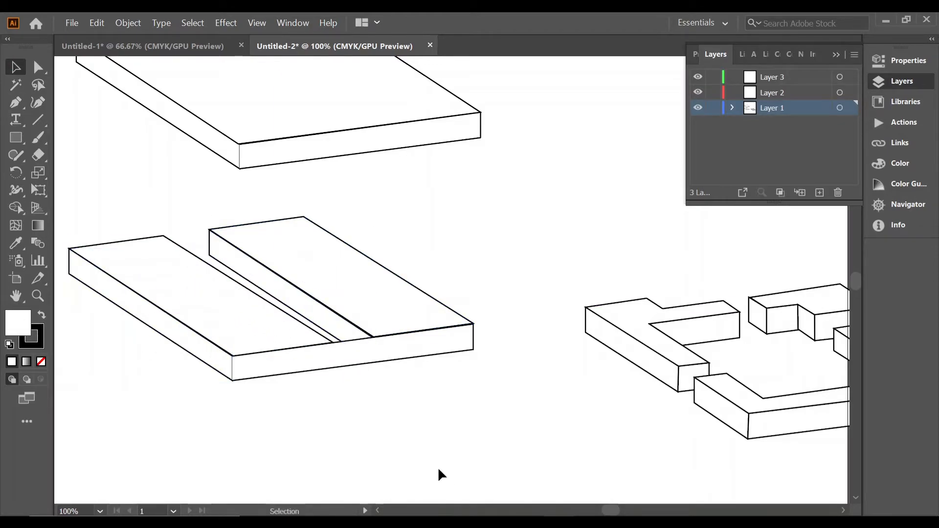
- Trace the first strip's end wall as a closed four-corner shape with the Pen tool
{"action": "key", "text": "p"}
{"action": "left_click", "coordinate": [332, 343]}
{"action": "left_click", "coordinate": [333, 367]}
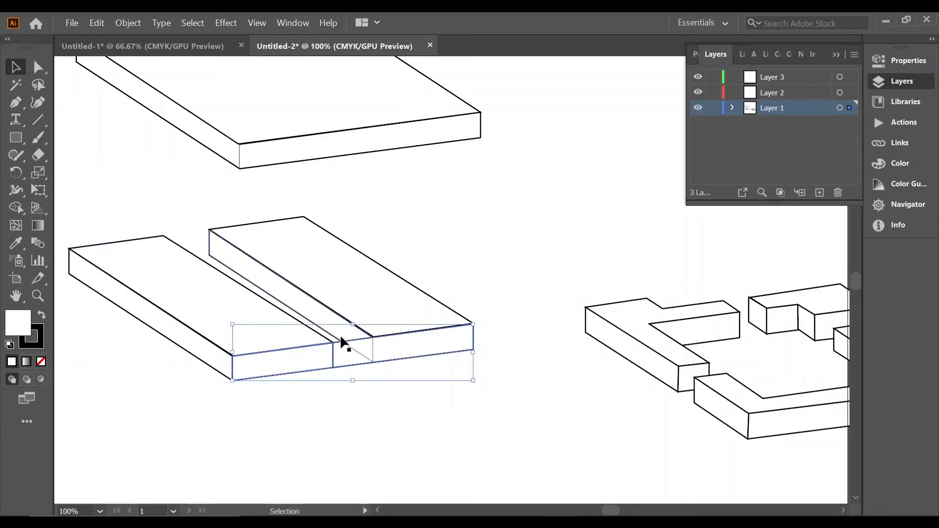
{"action": "left_click", "coordinate": [423, 413]}
{"action": "left_click", "coordinate": [16, 102]}
{"action": "left_click", "coordinate": [333, 342]}
{"action": "left_click", "coordinate": [333, 367]}
{"action": "left_click", "coordinate": [232, 380]}
{"action": "left_click", "coordinate": [232, 356]}
{"action": "left_click", "coordinate": [332, 343]}
- Delete the slab's full-width end wall and duplicate the first strip's end wall onto the second strip
{"action": "key", "text": "v"}
{"action": "left_click", "coordinate": [368, 358]}
{"action": "key", "text": "Delete"}
{"action": "left_click_drag", "start_coordinate": [264, 370], "coordinate": [404, 350]}
- Nudge the strips' faces to the right so their edges line up at the end walls
{"action": "left_click", "coordinate": [394, 362]}
{"action": "scroll", "coordinate": [397, 350], "scroll_direction": "up", "scroll_amount": 3}
{"action": "left_click", "coordinate": [369, 317]}
{"action": "key", "text": "Right"}
{"action": "key", "text": "ctrl+minus"}
{"action": "key", "text": "ctrl+minus"}
{"action": "key", "text": "ctrl+minus"}
{"action": "left_click", "coordinate": [361, 265]}
{"action": "key", "text": "Right"}
{"action": "left_click", "coordinate": [439, 403]}
{"action": "key", "text": "ctrl+plus"}
{"action": "key", "text": "ctrl+plus"}
{"action": "key", "text": "ctrl+plus"}
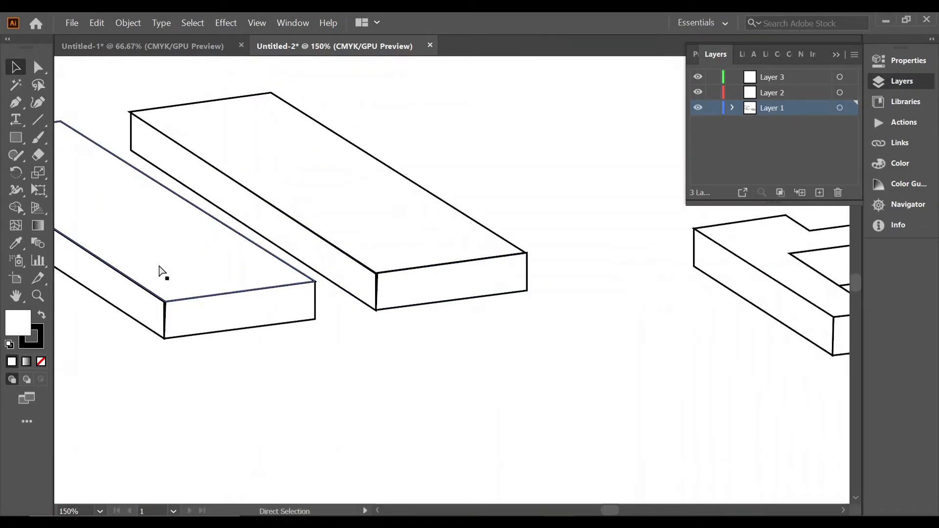
{"action": "left_click", "coordinate": [377, 511]}
{"action": "left_click", "coordinate": [543, 374]}
- Group the faces of the two strips and shift the group slightly under the large slab
{"action": "key", "text": "ctrl+minus"}
{"action": "key", "text": "ctrl+minus"}
{"action": "key", "text": "ctrl+minus"}
{"action": "key", "text": "ctrl+minus"}
{"action": "key", "text": "ctrl+minus"}
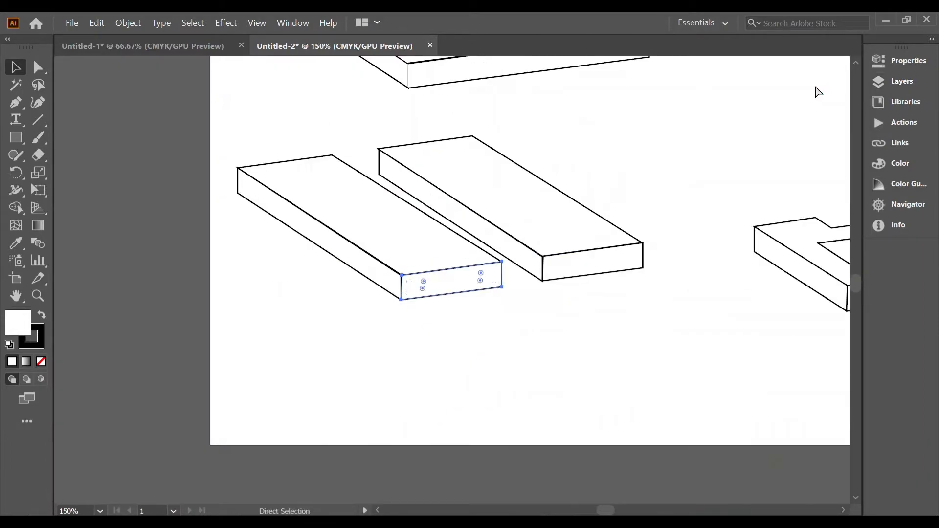
{"action": "left_click", "coordinate": [415, 248]}
{"action": "left_click", "coordinate": [399, 244], "text": "shift"}
{"action": "left_click", "coordinate": [484, 265], "text": "shift"}
{"action": "left_click", "coordinate": [520, 271], "text": "shift"}
{"action": "right_click", "coordinate": [436, 228]}
{"action": "left_click", "coordinate": [465, 296]}
{"action": "mouse_move", "coordinate": [420, 230]}
{"action": "left_mouse_down"}
{"action": "mouse_move", "coordinate": [454, 213]}
{"action": "mouse_move", "coordinate": [431, 223]}
{"action": "left_mouse_up"}
- Move the four-block group up beside the large slab
{"action": "left_click", "coordinate": [690, 278]}
{"action": "left_click_drag", "start_coordinate": [699, 304], "coordinate": [689, 186]}
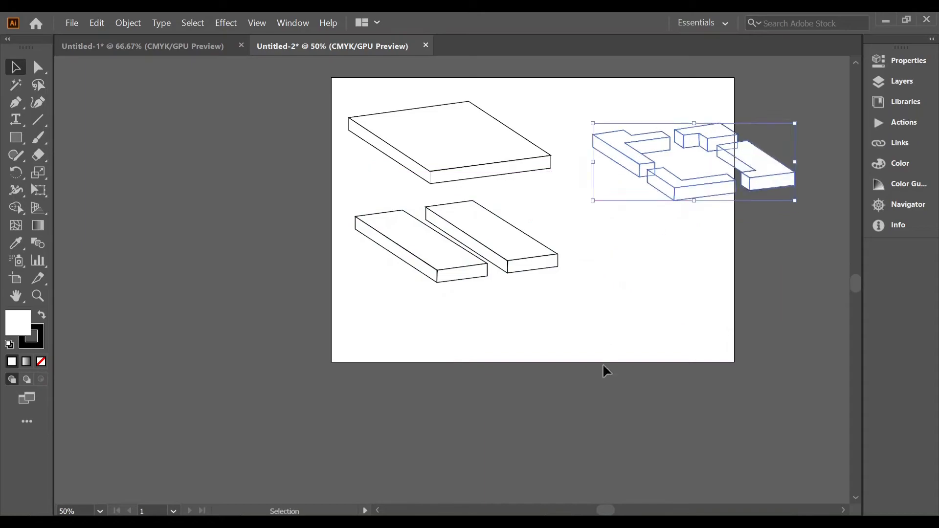
{"action": "left_click", "coordinate": [603, 366]}
- Close the Untitled-1 document and keep Untitled-2 open
{"action": "scroll", "coordinate": [563, 303], "scroll_direction": "up", "scroll_amount": 3}
{"action": "left_click", "coordinate": [157, 48]}
{"action": "left_click", "coordinate": [294, 47]}
{"action": "left_click", "coordinate": [241, 45]}
{"action": "left_click", "coordinate": [524, 288]}
- Shift the four-block group toward the large slab so it fits inside the artboard
{"action": "left_click", "coordinate": [771, 327]}
{"action": "left_click_drag", "start_coordinate": [667, 274], "coordinate": [583, 236]}
{"action": "left_click", "coordinate": [732, 464]}
{"action": "scroll", "coordinate": [576, 442], "scroll_direction": "right", "scroll_amount": 2}
{"action": "key", "text": "ctrl+equal"}
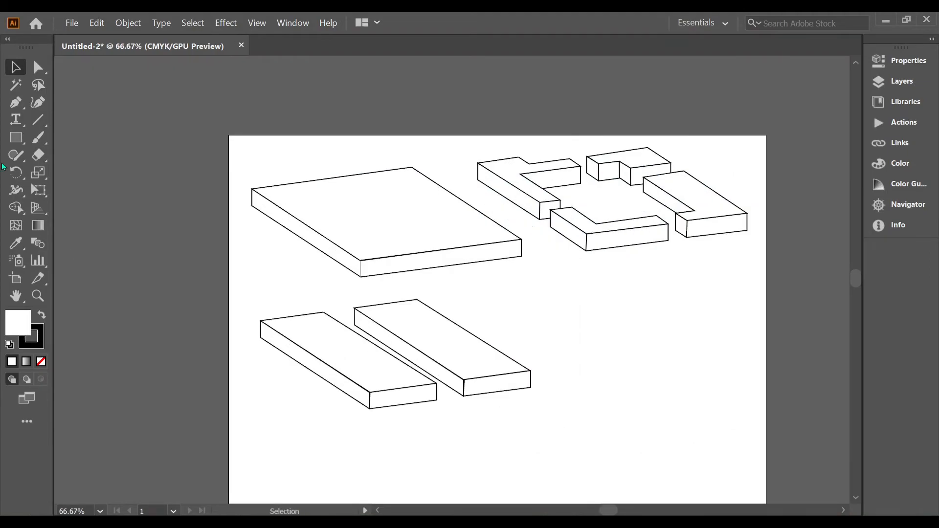
- Move the four-block courtyard group down below the two strips and deselect it
{"action": "scroll", "coordinate": [363, 360], "scroll_direction": "down", "scroll_amount": 1}
{"action": "left_click_drag", "start_coordinate": [414, 378], "coordinate": [614, 484]}
{"action": "left_click", "coordinate": [16, 102]}
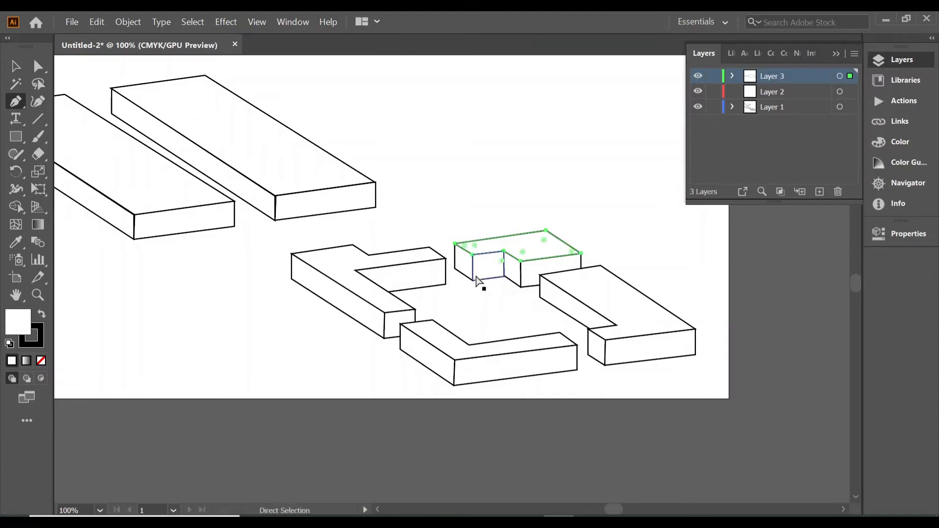
{"action": "left_click", "coordinate": [16, 66]}
{"action": "left_click", "coordinate": [415, 206]}
- Trace a full six-sided box outline over the notched back block of the courtyard with the Pen tool
{"action": "left_click", "coordinate": [19, 102]}
{"action": "left_click", "coordinate": [577, 253], "text": "ctrl"}
{"action": "left_click", "coordinate": [456, 269]}
{"action": "left_click", "coordinate": [489, 292]}
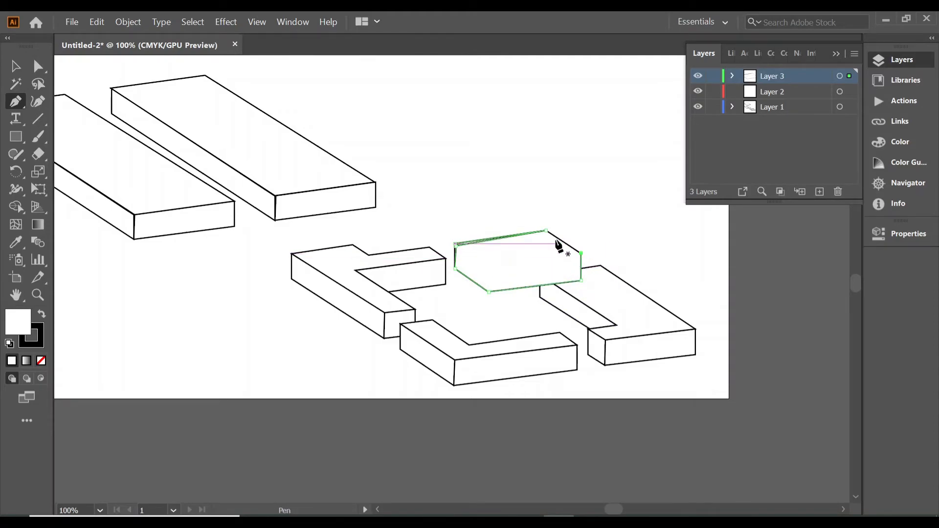
{"action": "left_click_drag", "start_coordinate": [493, 244], "coordinate": [498, 154]}
{"action": "key", "text": "ctrl+z"}
{"action": "left_click", "coordinate": [390, 151], "text": "ctrl"}
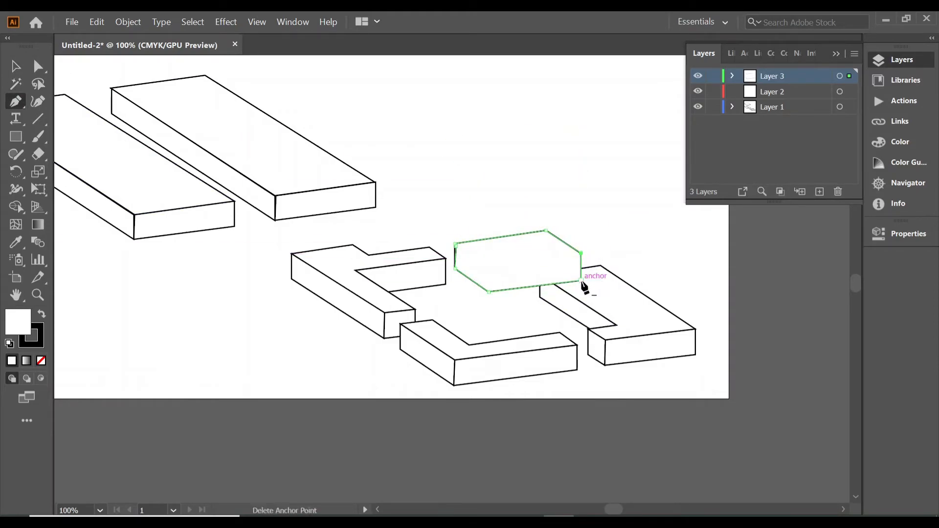
- Trace the side faces of the back block's full box and lift the box clear above the notched block
{"action": "left_click", "coordinate": [320, 217], "text": "ctrl"}
{"action": "left_click", "coordinate": [455, 244]}
{"action": "left_click", "coordinate": [455, 269]}
{"action": "left_click", "coordinate": [488, 292]}
{"action": "left_click", "coordinate": [580, 282]}
{"action": "left_click", "coordinate": [581, 253]}
{"action": "left_click", "coordinate": [454, 243]}
{"action": "left_click", "coordinate": [584, 224], "text": "ctrl"}
{"action": "mouse_move", "coordinate": [494, 256]}
{"action": "left_mouse_down"}
{"action": "mouse_move", "coordinate": [476, 169]}
{"action": "mouse_move", "coordinate": [472, 177]}
{"action": "left_mouse_up"}
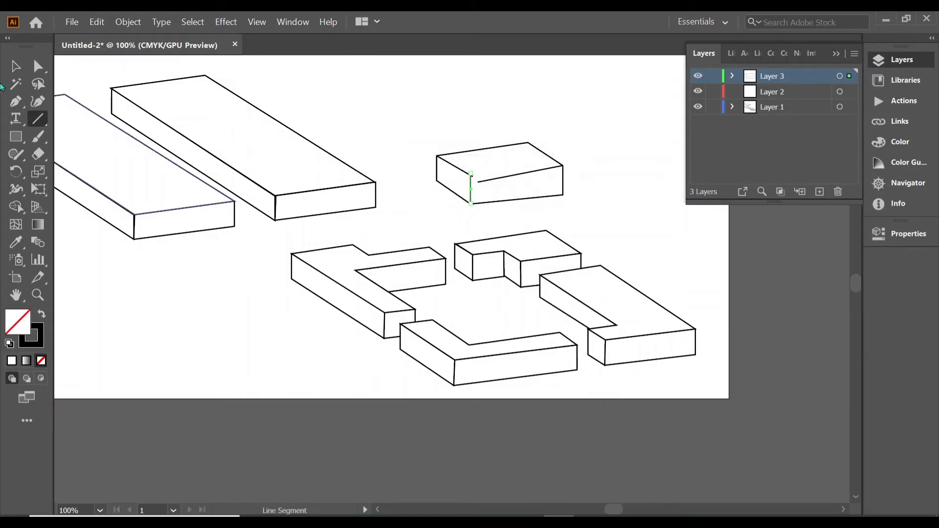
- Adjust the ends of the small box's edge lines so they meet exactly at its front top corner
{"action": "left_click", "coordinate": [16, 66]}
{"action": "key", "text": "ctrl+plus"}
{"action": "key", "text": "ctrl+plus"}
{"action": "key", "text": "ctrl+plus"}
{"action": "key", "text": "ctrl+plus"}
{"action": "left_click_drag", "start_coordinate": [453, 219], "coordinate": [452, 224]}
{"action": "left_click", "coordinate": [491, 250]}
{"action": "left_click_drag", "start_coordinate": [482, 251], "coordinate": [453, 224]}
{"action": "left_click", "coordinate": [603, 358]}
{"action": "key", "text": "ctrl+minus"}
{"action": "key", "text": "ctrl+minus"}
{"action": "key", "text": "ctrl+minus"}
{"action": "key", "text": "ctrl+minus"}
{"action": "key", "text": "ctrl+minus"}
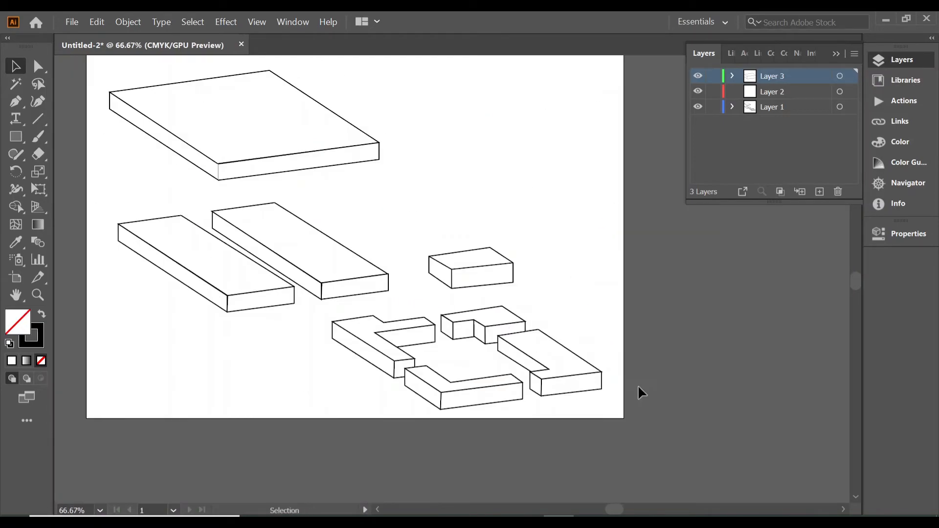
- Group the faces and edges of the small box and move it up and away from the courtyard blocks
{"action": "left_click", "coordinate": [447, 267], "text": "shift"}
{"action": "right_click", "coordinate": [468, 287]}
{"action": "left_click", "coordinate": [499, 367]}
{"action": "right_click", "coordinate": [476, 272]}
{"action": "left_click", "coordinate": [506, 352]}
{"action": "left_click_drag", "start_coordinate": [482, 285], "coordinate": [536, 228]}
{"action": "key", "text": "ctrl+plus"}
{"action": "key", "text": "ctrl+plus"}
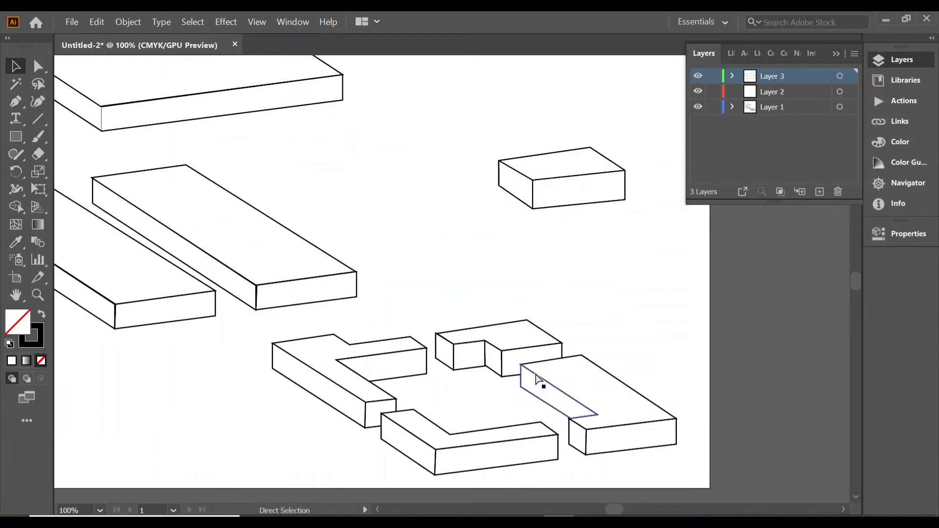
- Trace a full rectangular top face over the notched right-hand courtyard block with the Pen tool
{"action": "scroll", "coordinate": [539, 382], "scroll_direction": "down", "scroll_amount": 3}
{"action": "left_click", "coordinate": [15, 101]}
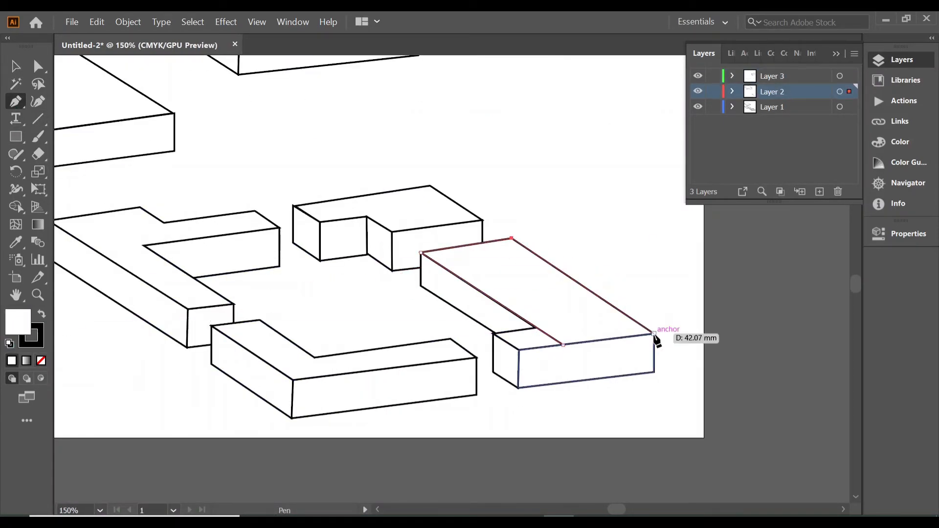
{"action": "left_click", "coordinate": [421, 253]}
{"action": "key", "text": "ctrl+z"}
{"action": "key", "text": "ctrl+z"}
{"action": "left_click", "coordinate": [421, 253]}
{"action": "left_click", "coordinate": [512, 238]}
{"action": "left_click", "coordinate": [16, 66]}
- Trace the long side face and the front face of the right-hand block's full box, and lift it above the courtyard
{"action": "left_click", "coordinate": [15, 102]}
{"action": "left_click", "coordinate": [421, 253]}
{"action": "left_click", "coordinate": [420, 286]}
{"action": "left_click", "coordinate": [565, 382]}
{"action": "left_click", "coordinate": [565, 345]}
{"action": "left_click", "coordinate": [421, 253]}
{"action": "left_click", "coordinate": [654, 334]}
{"action": "left_click", "coordinate": [654, 372]}
{"action": "left_click", "coordinate": [565, 382]}
{"action": "left_click", "coordinate": [564, 345]}
{"action": "left_click", "coordinate": [654, 334]}
{"action": "left_click", "coordinate": [16, 66]}
{"action": "left_click_drag", "start_coordinate": [526, 309], "coordinate": [563, 154]}
- Draw construction lines for the full rectangular top of the front L-shaped block and align their ends
{"action": "scroll", "coordinate": [589, 387], "scroll_direction": "left", "scroll_amount": 10}
{"action": "key", "text": "ctrl+minus"}
{"action": "scroll", "coordinate": [590, 387], "scroll_direction": "right", "scroll_amount": 2}
{"action": "left_click", "coordinate": [37, 119]}
{"action": "left_click_drag", "start_coordinate": [486, 311], "coordinate": [604, 296]}
{"action": "mouse_move", "coordinate": [646, 319]}
{"action": "left_mouse_down"}
{"action": "mouse_move", "coordinate": [591, 282]}
{"action": "mouse_move", "coordinate": [670, 338]}
{"action": "mouse_move", "coordinate": [664, 331]}
{"action": "left_mouse_up"}
{"action": "left_click", "coordinate": [15, 66]}
{"action": "left_click", "coordinate": [587, 298]}
{"action": "left_click_drag", "start_coordinate": [604, 296], "coordinate": [611, 292]}
{"action": "left_click", "coordinate": [16, 102]}
- Trace the closed rectangular top face of the front block's full box with a solid fill
{"action": "left_click", "coordinate": [487, 310]}
{"action": "left_click", "coordinate": [12, 362]}
{"action": "key", "text": "ctrl+z"}
{"action": "left_click", "coordinate": [12, 361]}
{"action": "left_click", "coordinate": [541, 348]}
{"action": "left_click", "coordinate": [663, 333]}
{"action": "left_click", "coordinate": [605, 294]}
{"action": "left_click", "coordinate": [486, 312]}
{"action": "left_click", "coordinate": [542, 348]}
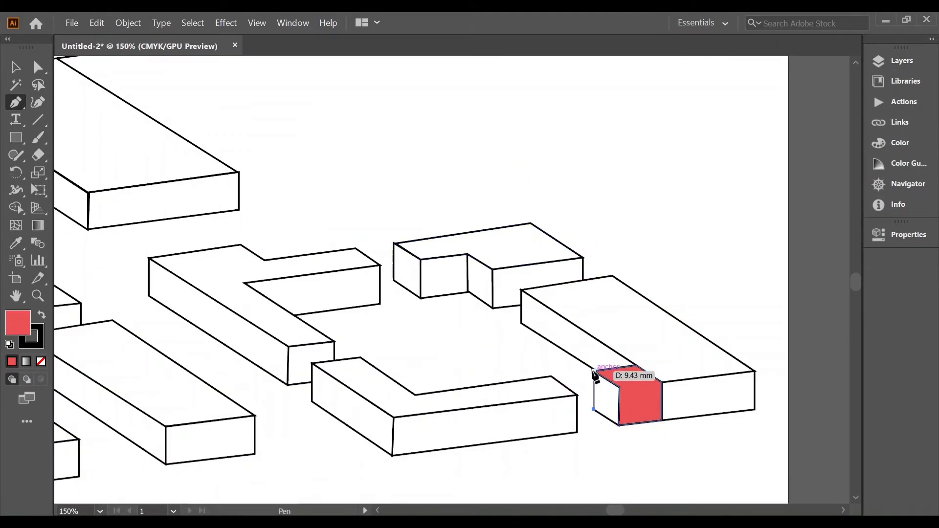
- Finish the side face and vertical edge of the red corner cube on the right-hand block and group its parts
{"action": "left_click", "coordinate": [619, 425]}
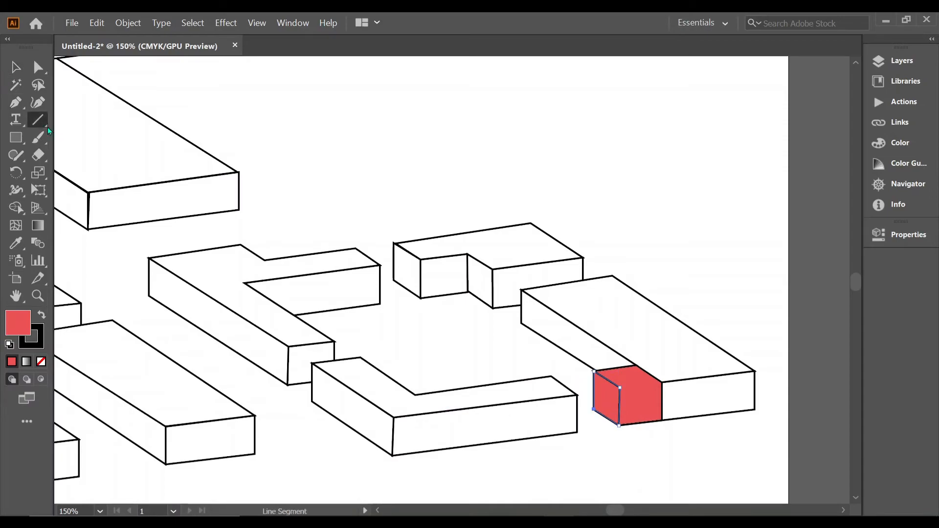
{"action": "mouse_move", "coordinate": [620, 388]}
{"action": "left_mouse_down"}
{"action": "mouse_move", "coordinate": [662, 383]}
{"action": "mouse_move", "coordinate": [468, 292]}
{"action": "mouse_move", "coordinate": [614, 430]}
{"action": "left_mouse_up"}
{"action": "left_click", "coordinate": [16, 67]}
{"action": "left_click", "coordinate": [636, 403], "text": "shift"}
{"action": "left_click", "coordinate": [616, 402], "text": "shift"}
{"action": "right_click", "coordinate": [609, 403]}
{"action": "left_click", "coordinate": [636, 248]}
{"action": "left_click", "coordinate": [474, 364]}
- Trace a red-filled six-sided shape in the notch of the back courtyard block
{"action": "scroll", "coordinate": [475, 363], "scroll_direction": "up", "scroll_amount": 3}
{"action": "left_click", "coordinate": [649, 352]}
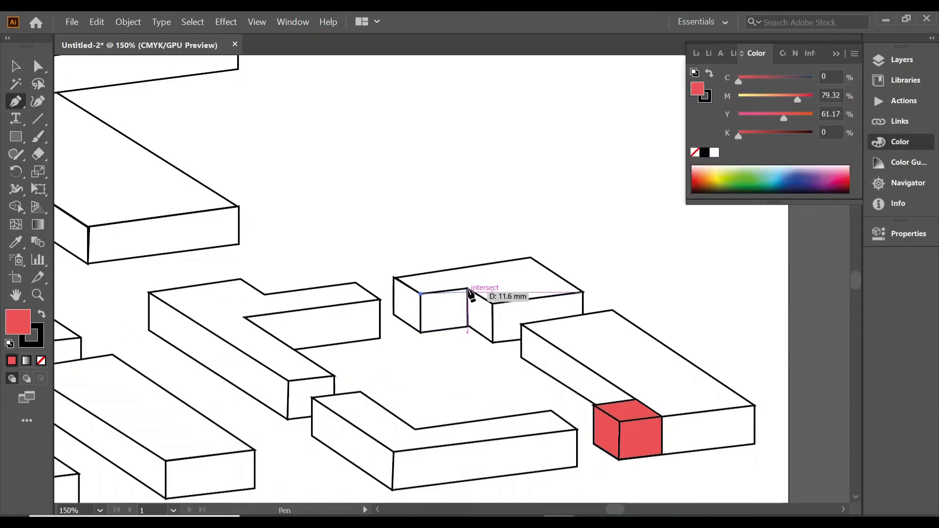
{"action": "left_click", "coordinate": [468, 289]}
{"action": "left_click", "coordinate": [492, 305]}
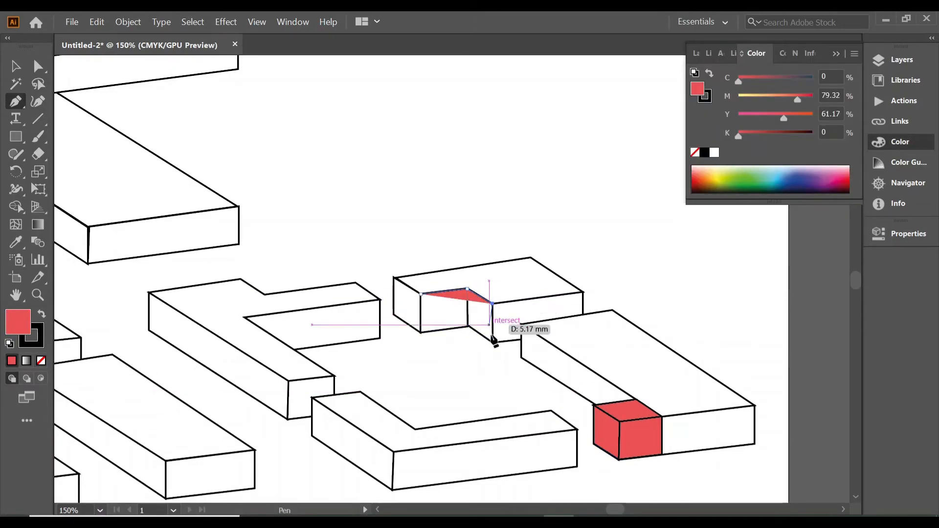
{"action": "left_click", "coordinate": [492, 342]}
{"action": "left_click", "coordinate": [443, 350]}
{"action": "left_click", "coordinate": [421, 331]}
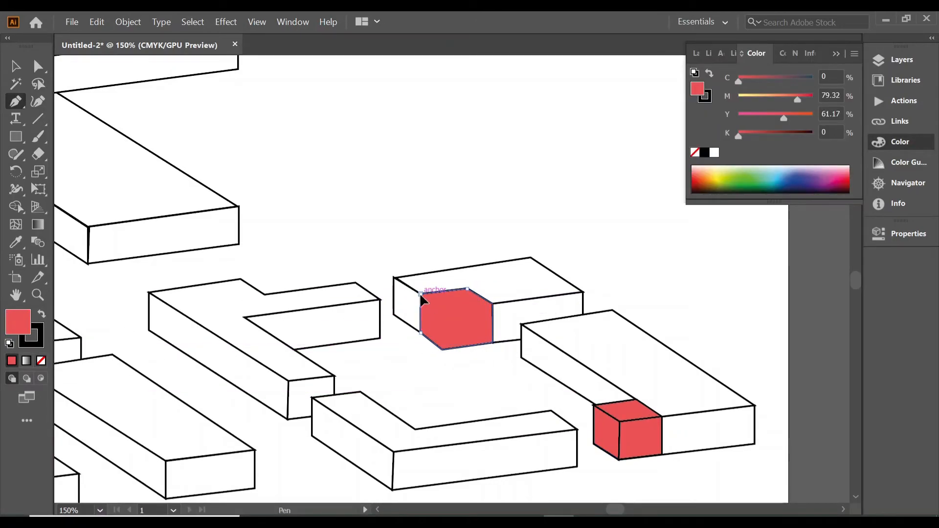
{"action": "left_click", "coordinate": [488, 166]}
- Trace a red-filled piece behind the back corner of the left L-shaped block, completing its missing corner
{"action": "key", "text": "p"}
{"action": "left_click", "coordinate": [264, 294]}
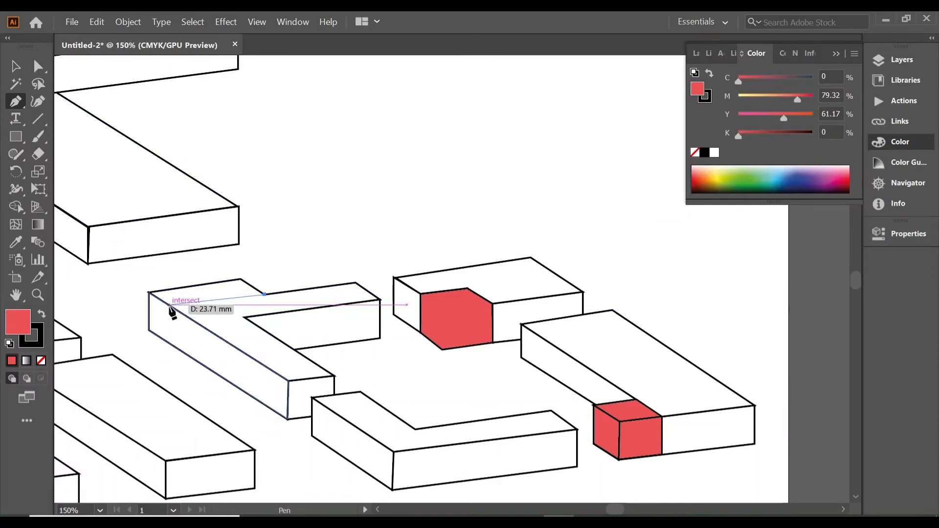
{"action": "left_click", "coordinate": [172, 308]}
{"action": "left_click", "coordinate": [172, 344]}
{"action": "left_click", "coordinate": [148, 330]}
{"action": "left_click", "coordinate": [148, 293]}
{"action": "left_click", "coordinate": [244, 277]}
{"action": "left_click", "coordinate": [16, 67]}
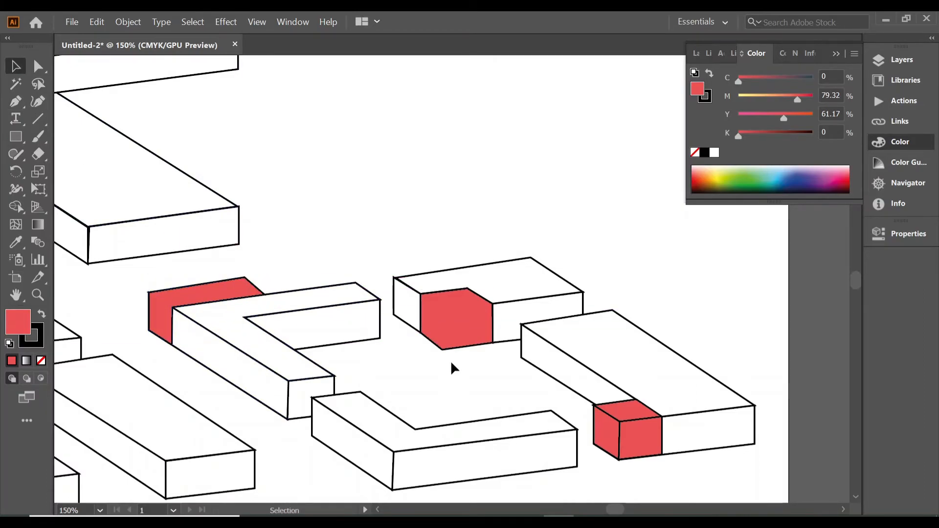
{"action": "left_click", "coordinate": [453, 368]}
- Draw the inner edges of the red cube at the back block's notch and fit the cube into the notch
{"action": "scroll", "coordinate": [453, 368], "scroll_direction": "down", "scroll_amount": 5}
{"action": "left_click", "coordinate": [38, 119]}
{"action": "left_click", "coordinate": [492, 220]}
{"action": "left_click", "coordinate": [505, 311]}
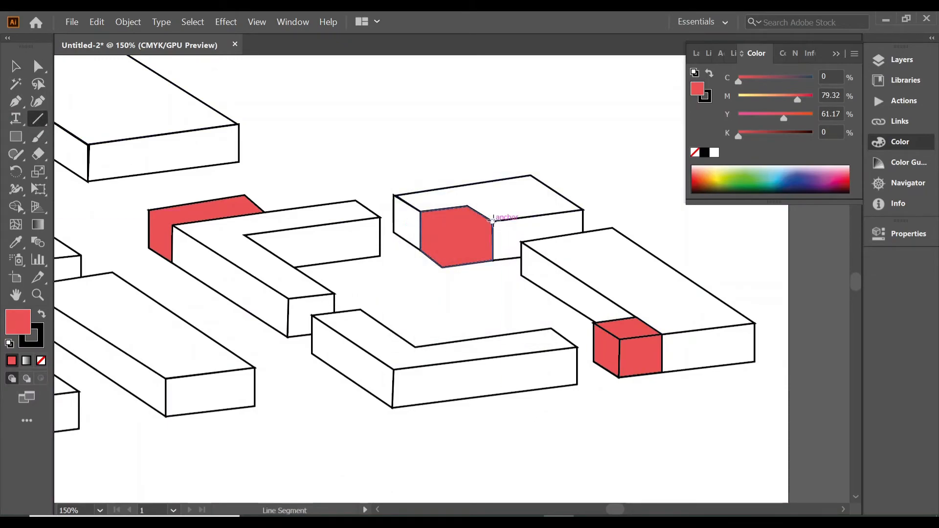
{"action": "mouse_move", "coordinate": [446, 225]}
{"action": "left_mouse_down"}
{"action": "mouse_move", "coordinate": [570, 211]}
{"action": "mouse_move", "coordinate": [443, 229]}
{"action": "left_mouse_up"}
{"action": "left_click", "coordinate": [16, 67]}
{"action": "left_click", "coordinate": [38, 119]}
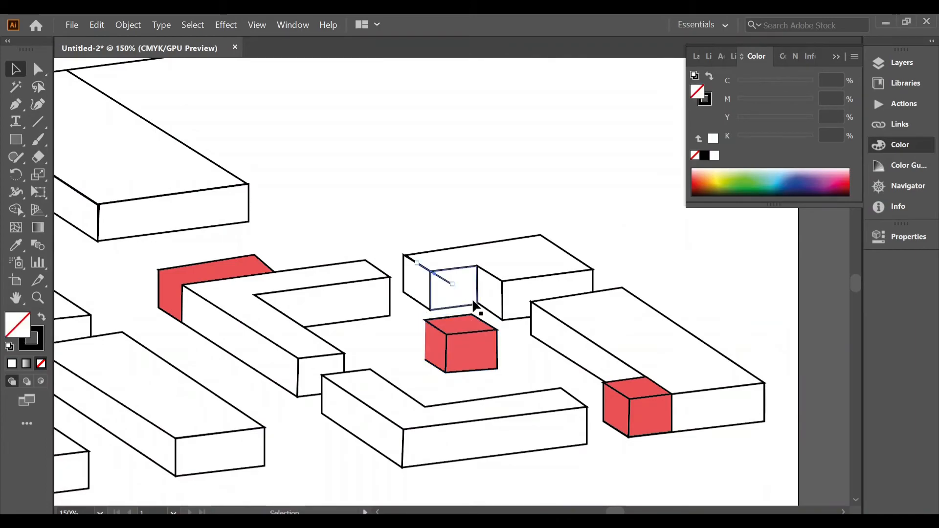
{"action": "left_click_drag", "start_coordinate": [474, 307], "coordinate": [479, 274]}
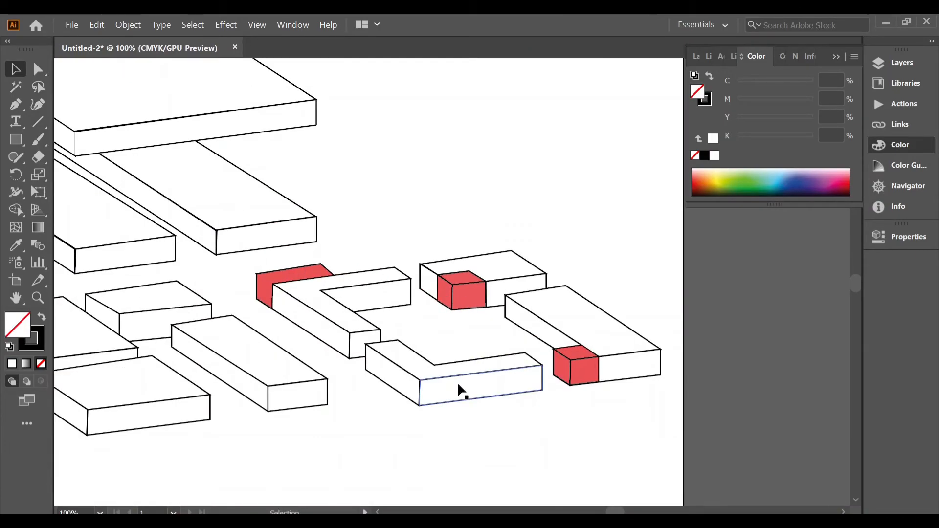
- Select the red corner piece together with the courtyard blocks
{"action": "key", "text": "ctrl+minus"}
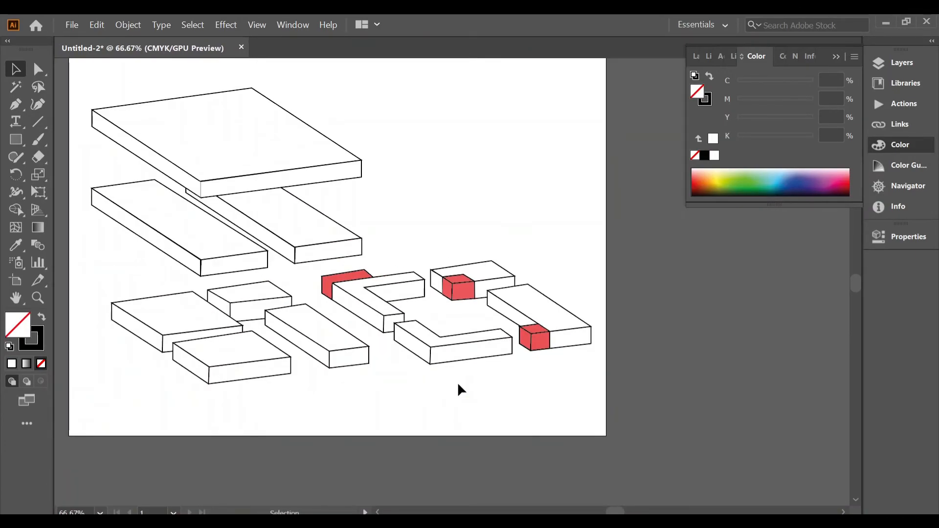
{"action": "left_click", "coordinate": [351, 277]}
{"action": "left_click", "coordinate": [435, 326], "text": "shift"}
{"action": "right_click", "coordinate": [536, 336]}
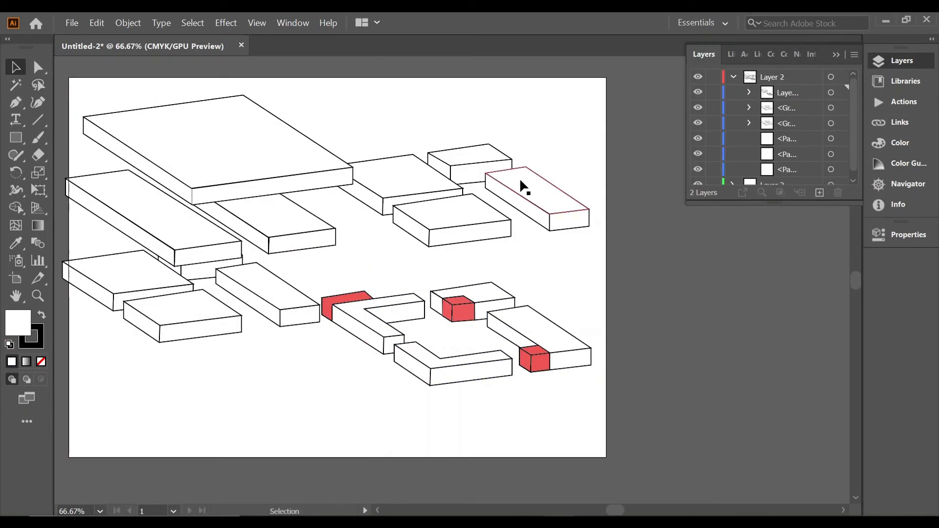
- Ungroup the courtyard blocks and copy the left and front L-shaped blocks onto the upper four-block group
{"action": "left_click", "coordinate": [459, 223]}
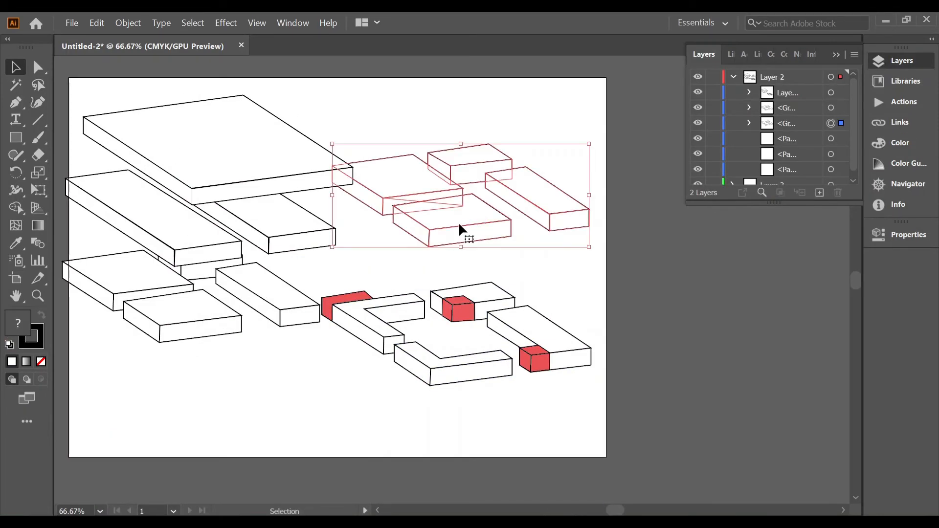
{"action": "right_click", "coordinate": [437, 376]}
{"action": "left_click", "coordinate": [457, 280]}
{"action": "left_click", "coordinate": [435, 381]}
{"action": "left_click", "coordinate": [391, 345], "text": "shift"}
{"action": "left_click_drag", "start_coordinate": [391, 346], "coordinate": [388, 201]}
- Ungroup the upper four-block group and fill the two full blocks beneath the L-shaped copies with the same red
{"action": "left_click", "coordinate": [378, 274]}
{"action": "left_click", "coordinate": [447, 211]}
{"action": "right_click", "coordinate": [476, 206]}
{"action": "left_click", "coordinate": [508, 294]}
{"action": "left_click", "coordinate": [471, 209]}
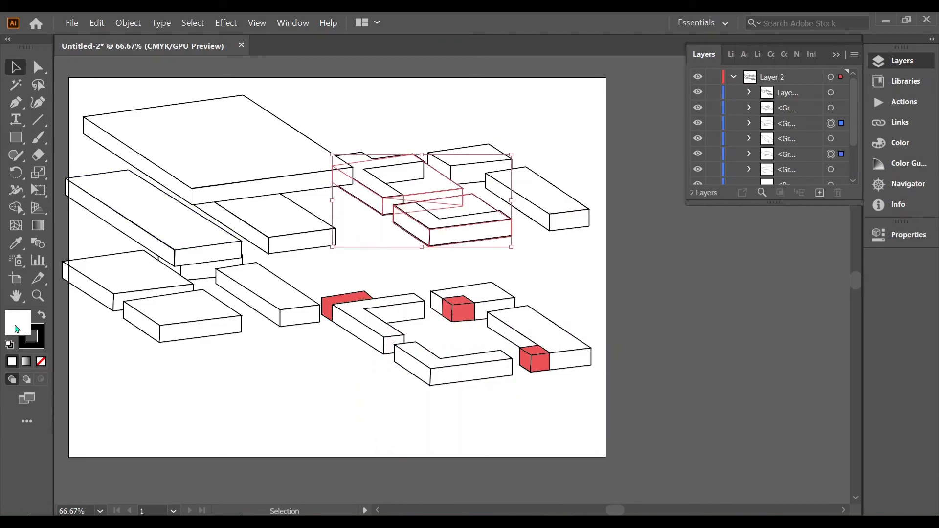
{"action": "double_click", "coordinate": [13, 328]}
{"action": "key", "text": "ctrl+v"}
{"action": "key", "text": "Return"}
{"action": "left_click", "coordinate": [698, 317]}
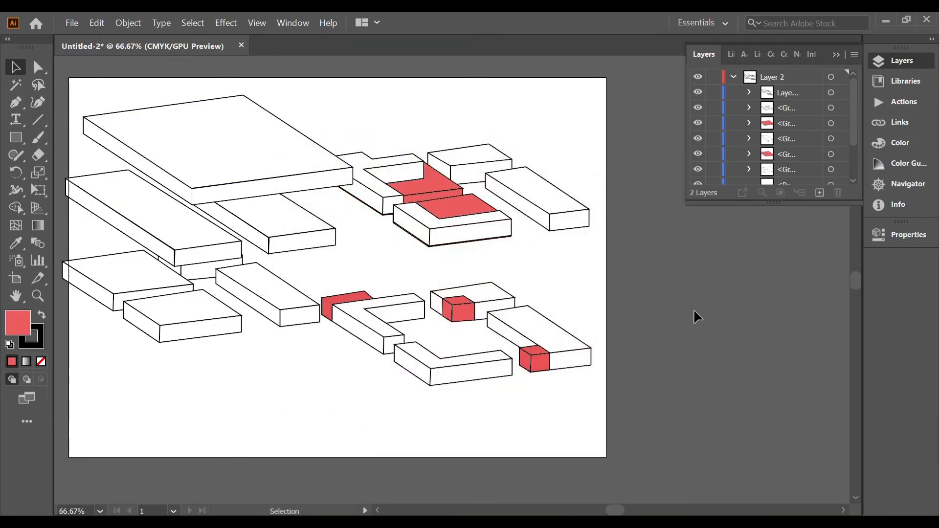
- Nudge the two red-filled blocks slightly upward to align them with the L-shaped copies
{"action": "left_click", "coordinate": [463, 214]}
{"action": "key", "text": "Up"}
{"action": "key", "text": "Up"}
{"action": "left_click", "coordinate": [428, 180]}
{"action": "key", "text": "Up"}
{"action": "key", "text": "Up"}
{"action": "left_click", "coordinate": [660, 228]}
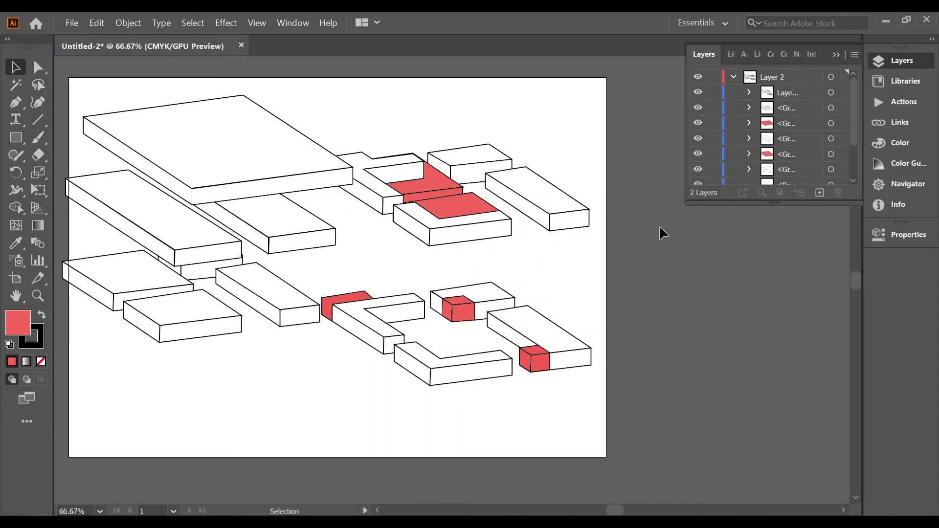
{"action": "left_click", "coordinate": [72, 25]}
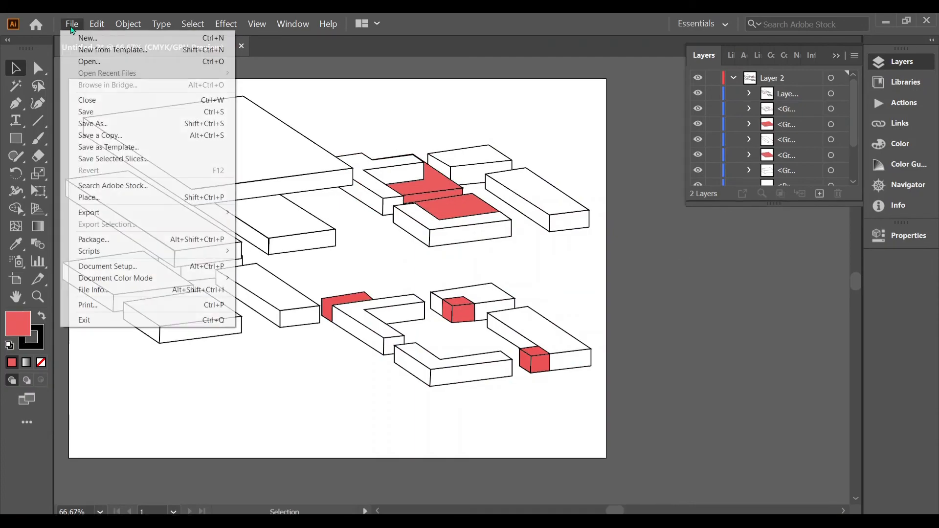
{"action": "left_click", "coordinate": [71, 26]}
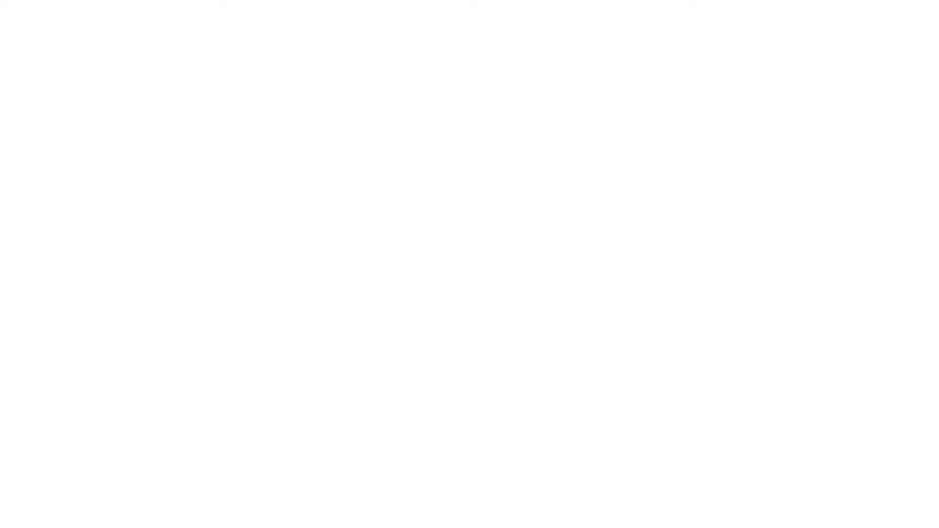